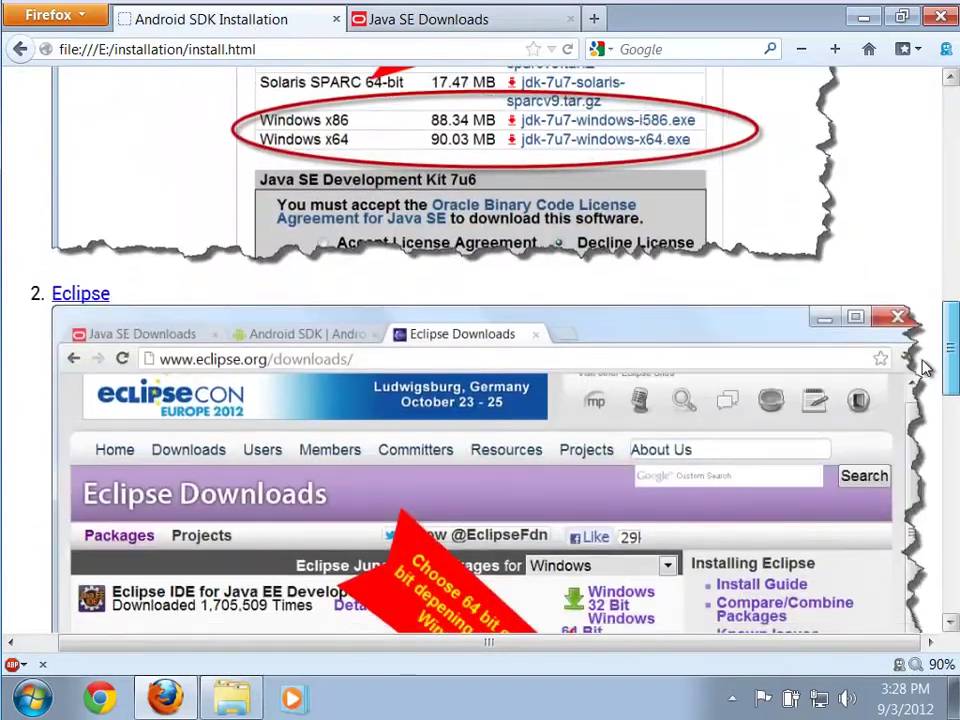
Open the Eclipse and Android Development Kit download pages from the Android SDK installation guide.
left_click(73, 306)
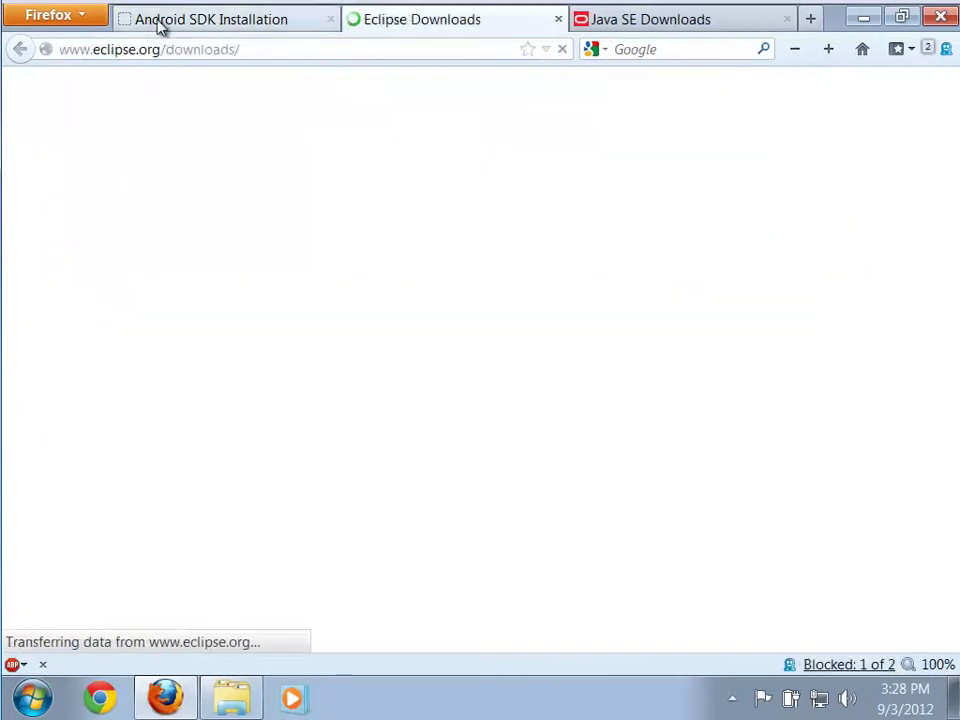
left_click(168, 22)
left_click_drag(949, 328, 951, 490)
left_click(157, 232)
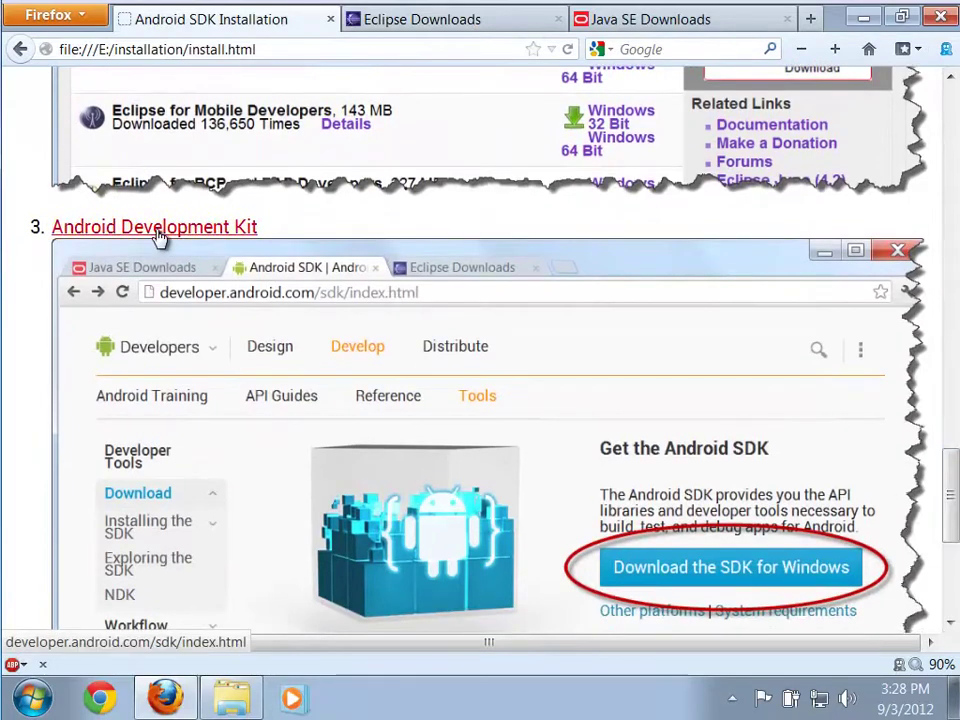
Open the Java SE 7u7 JDK download page, accept its license agreement, and check the android folder for the Windows x64 installer.
left_click(662, 22)
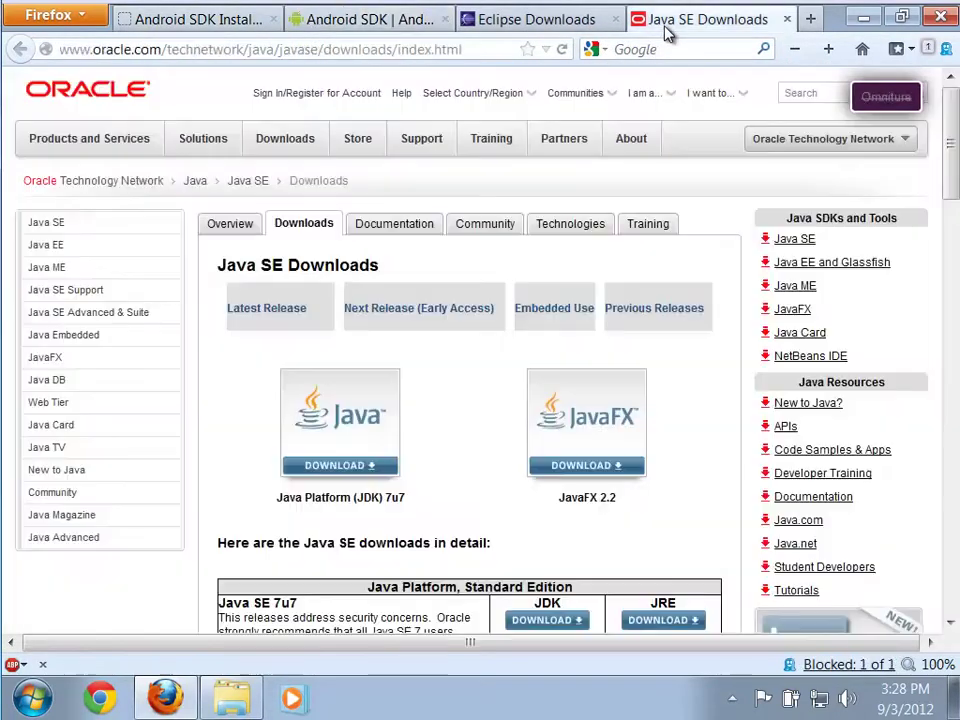
scroll(505, 457, "down", 5)
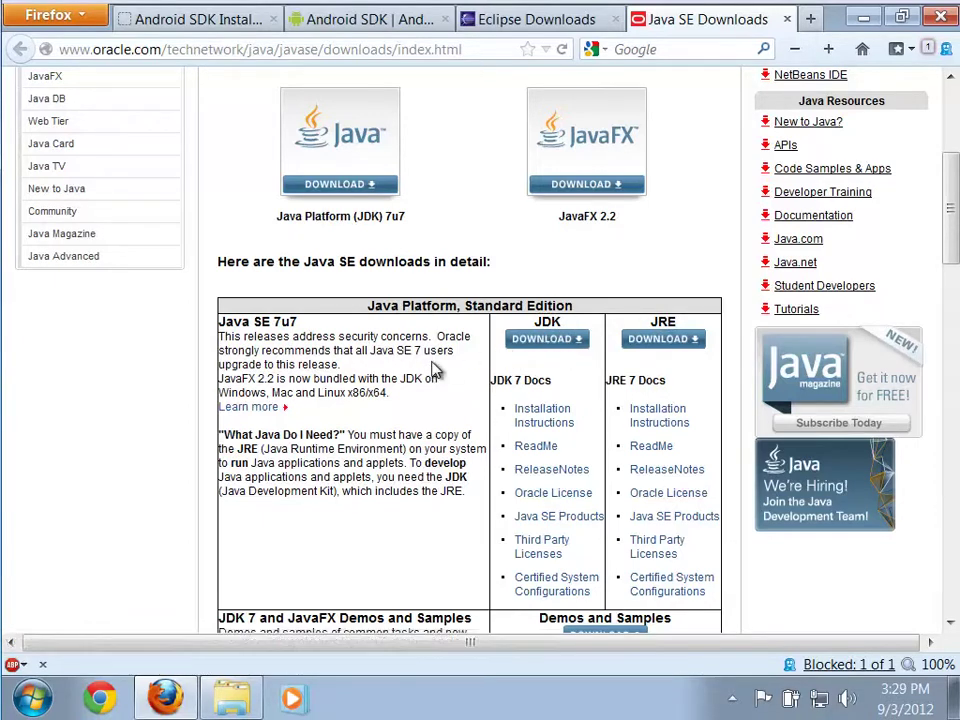
left_click(530, 345)
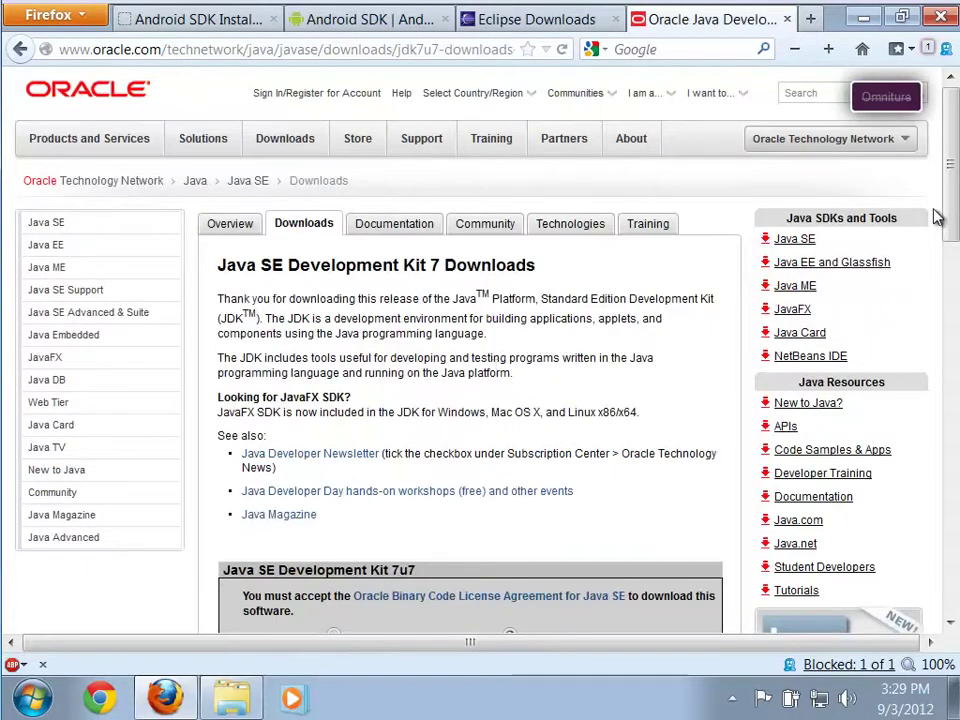
left_click_drag(945, 237, 945, 367)
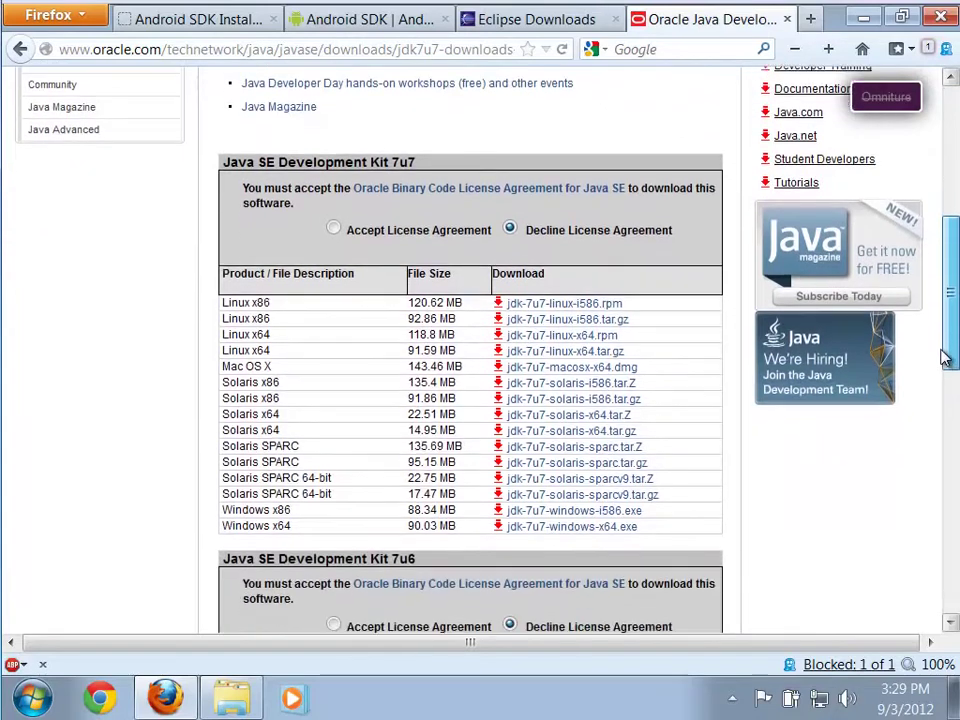
left_click(333, 230)
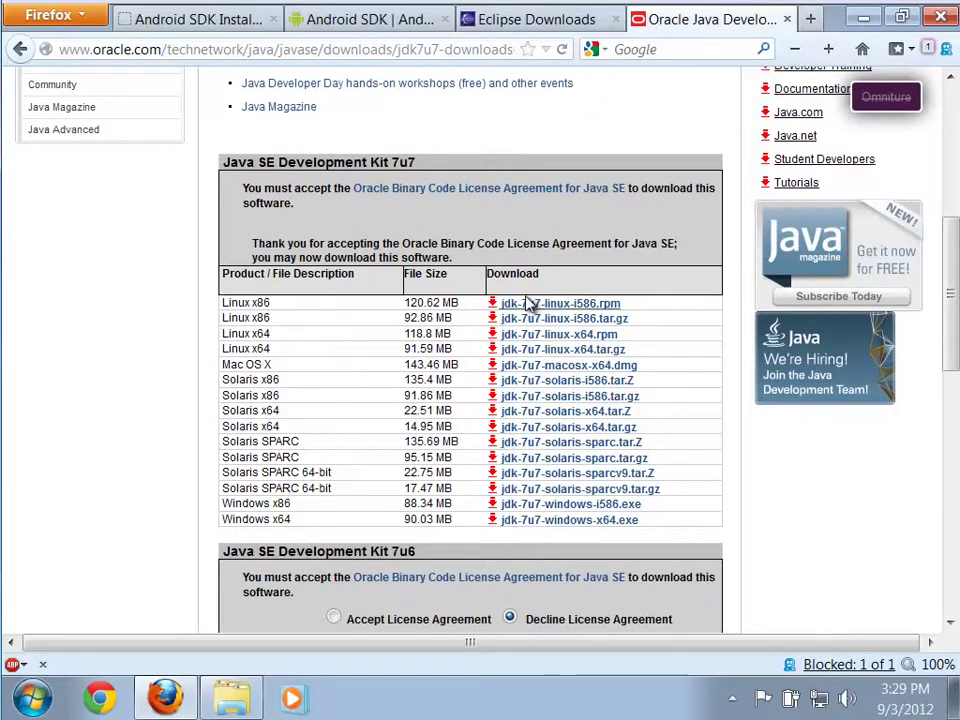
scroll(884, 423, "down", 2)
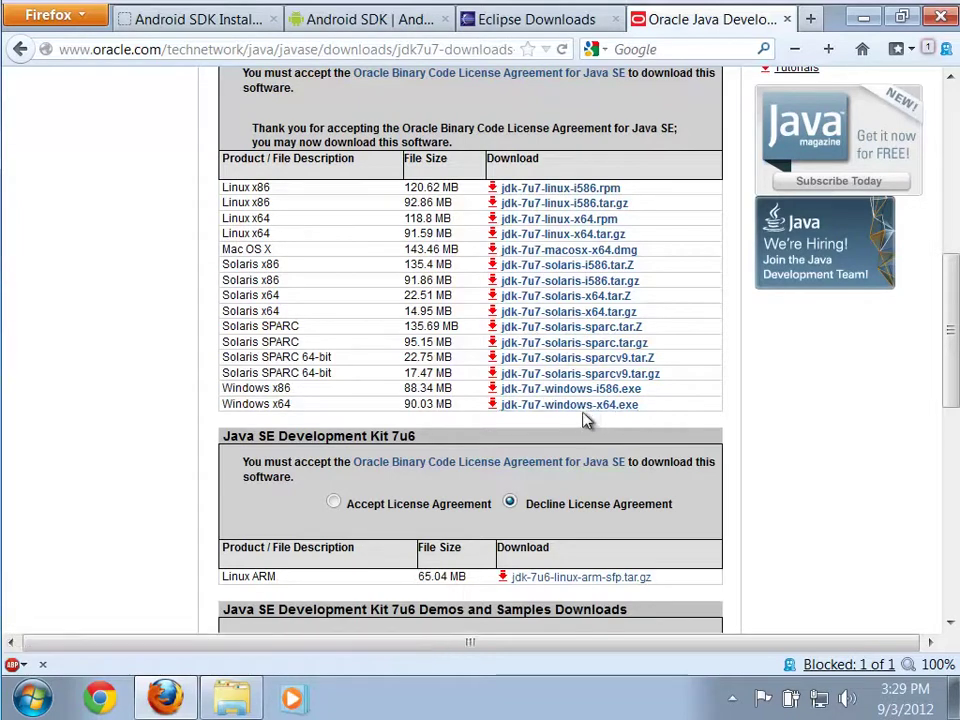
left_click(231, 698)
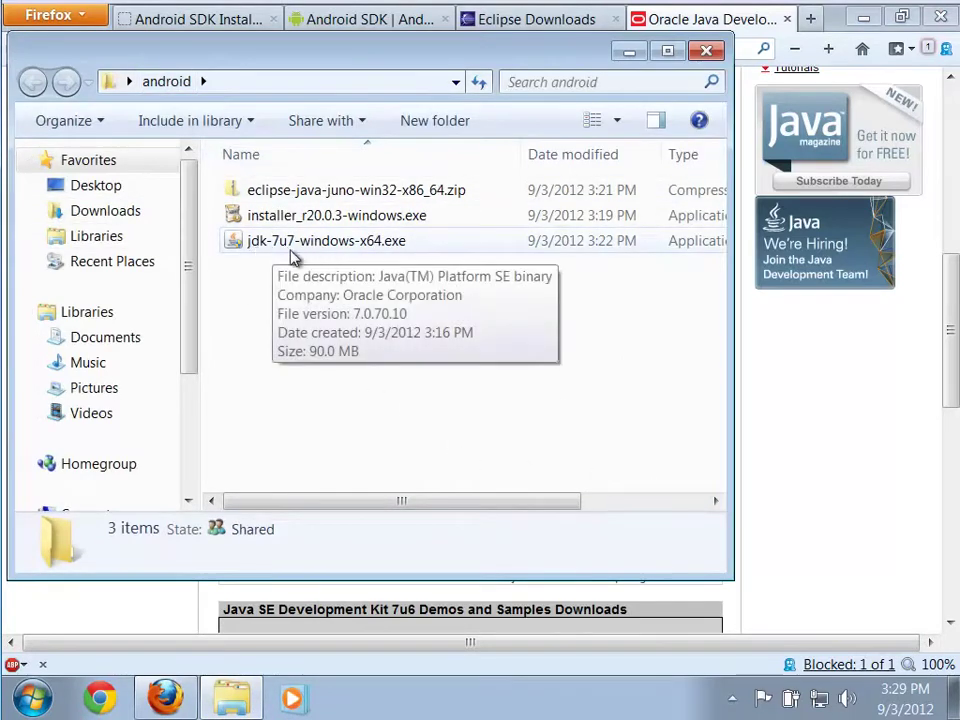
left_click(868, 482)
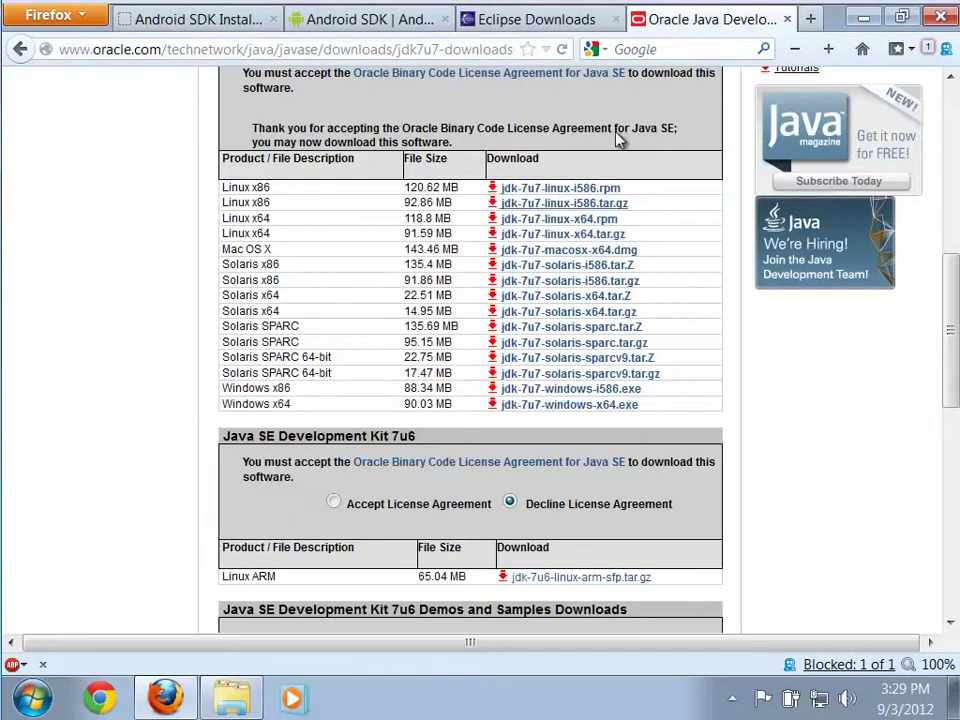
Open the Windows 64-bit download page of Eclipse IDE for Java Developers and select the Eclipse zip file in the android folder.
left_click(515, 30)
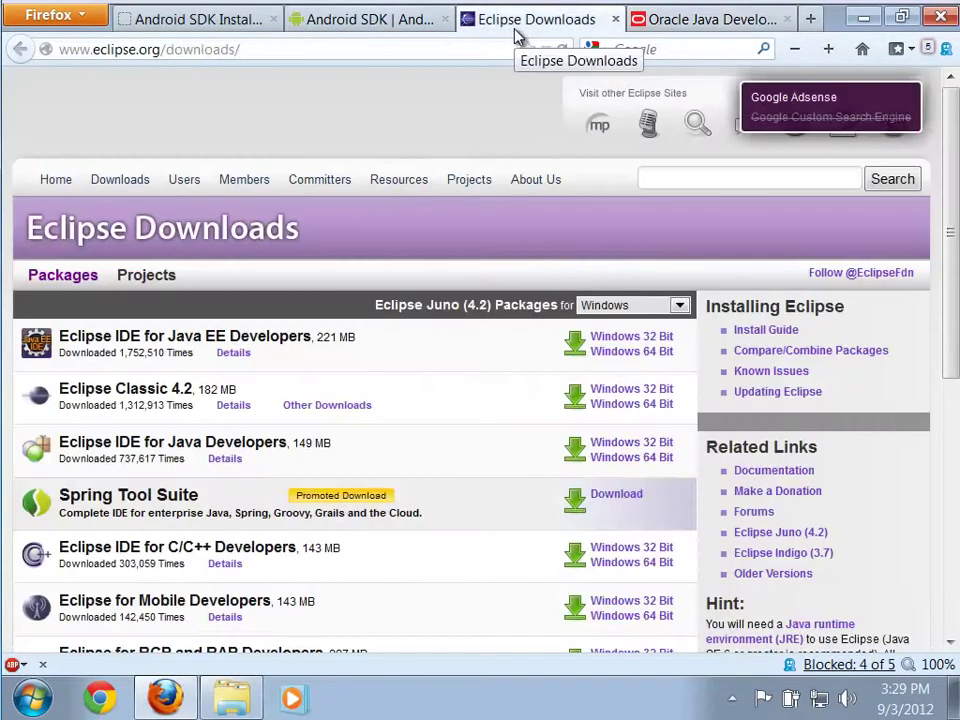
left_click_drag(950, 243, 955, 310)
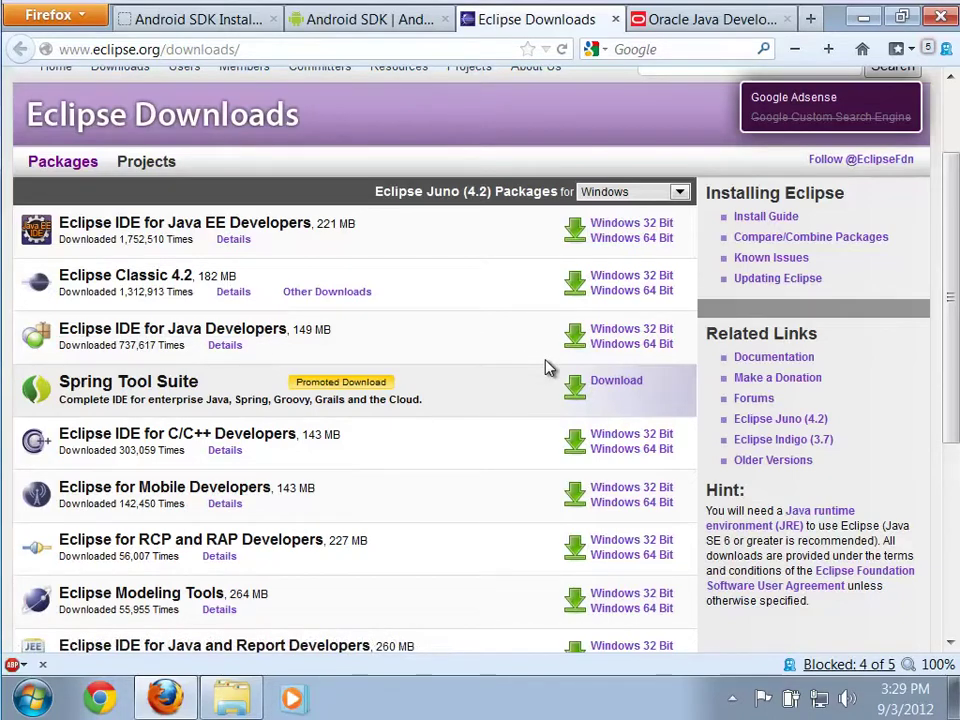
left_click(602, 352)
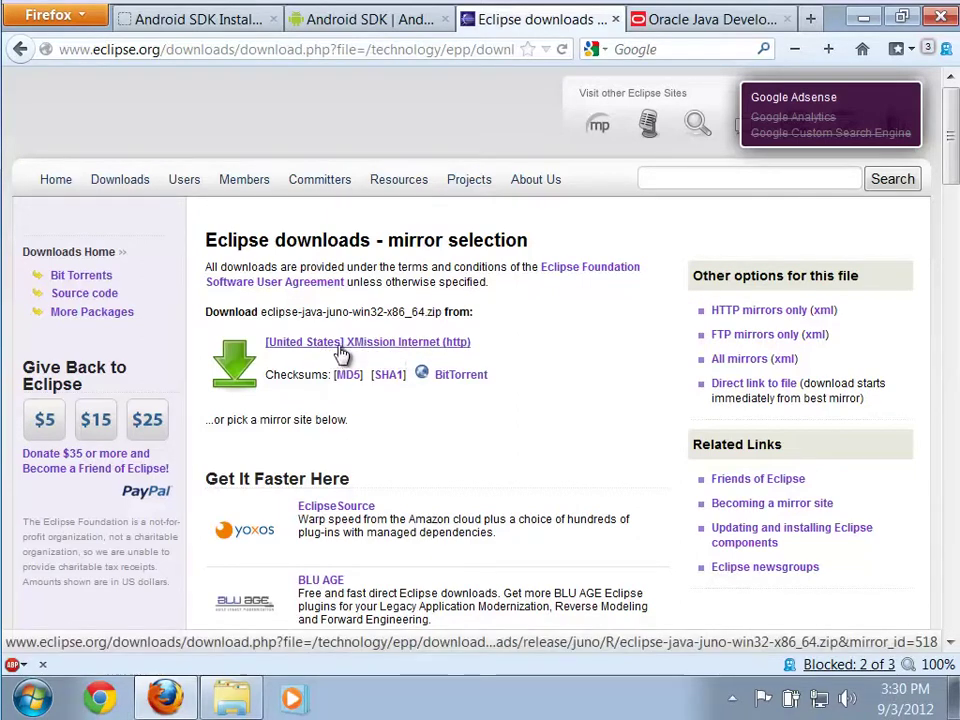
left_click(231, 697)
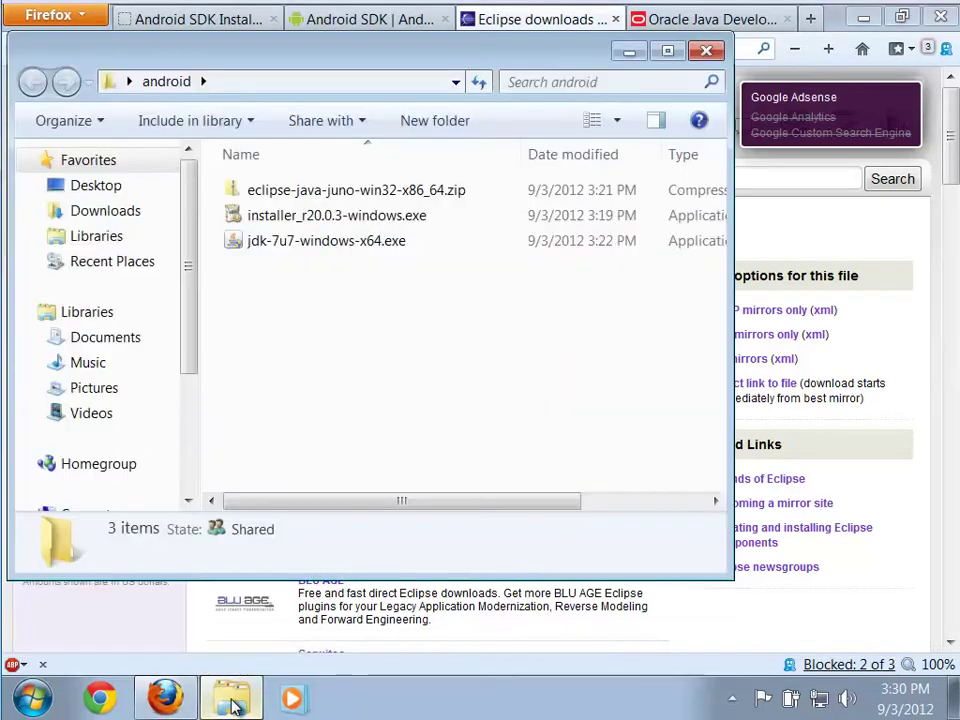
left_click(330, 192)
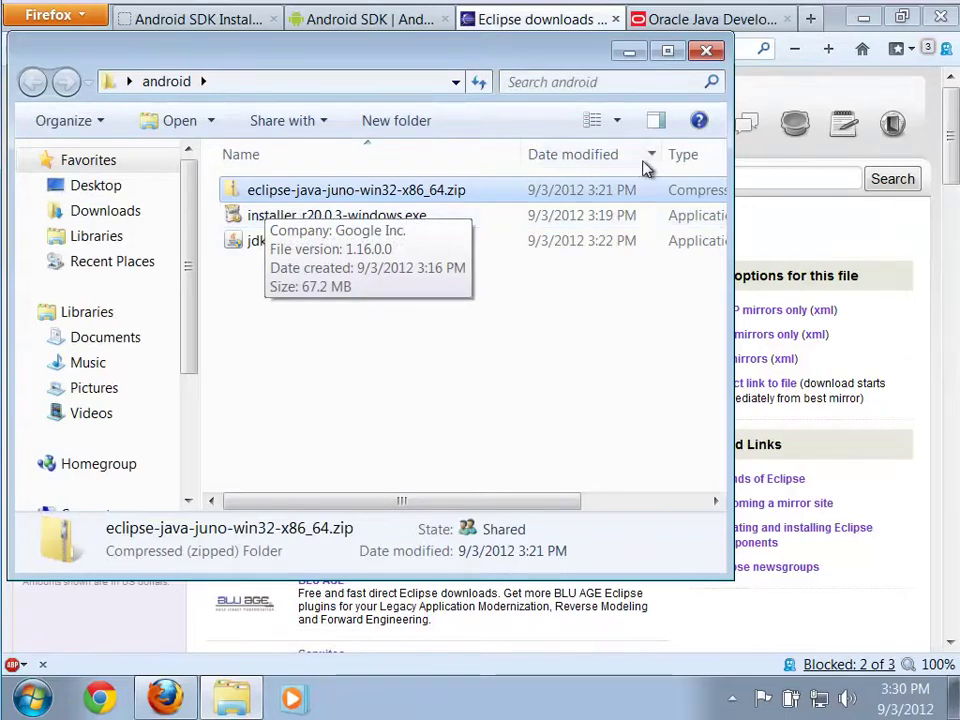
Request the Android SDK download for Windows, cancel saving the installer, and check the android folder.
left_click(340, 33)
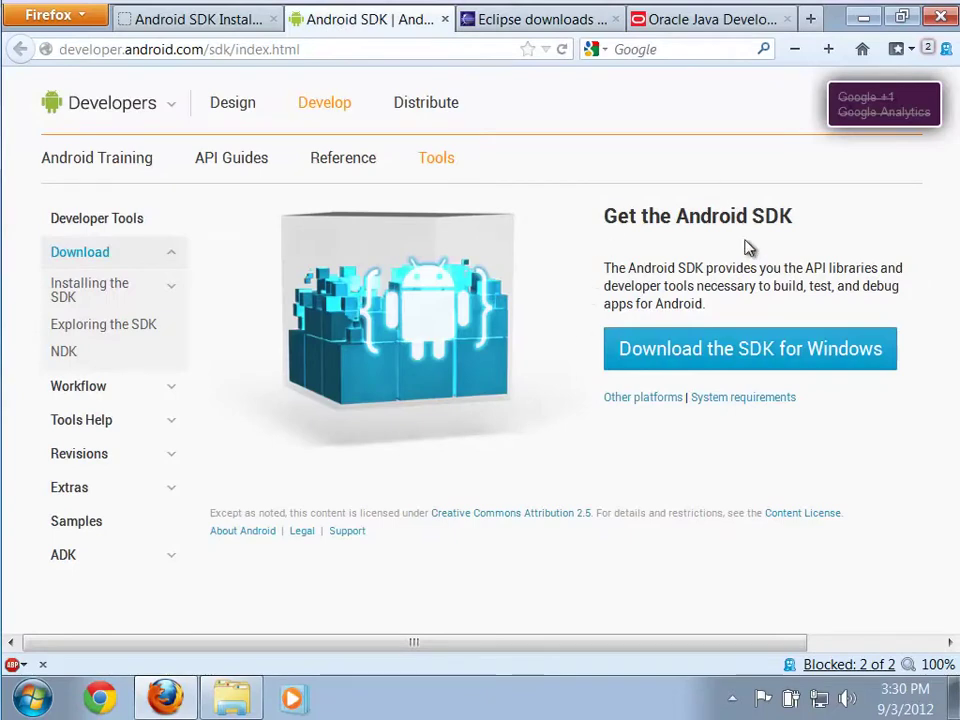
left_click(784, 366)
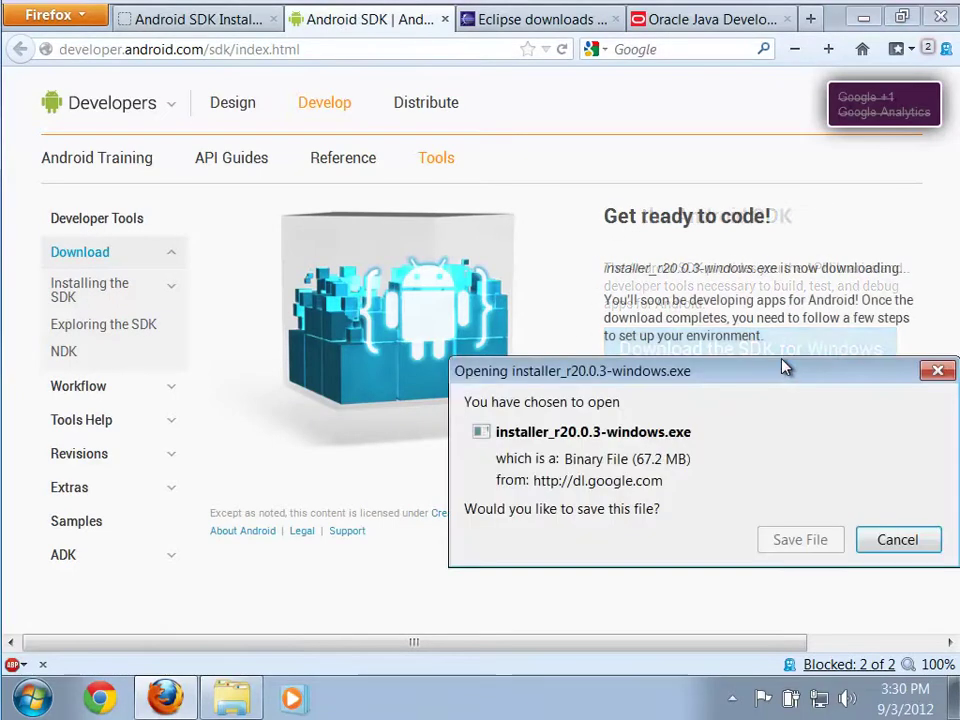
left_click(897, 540)
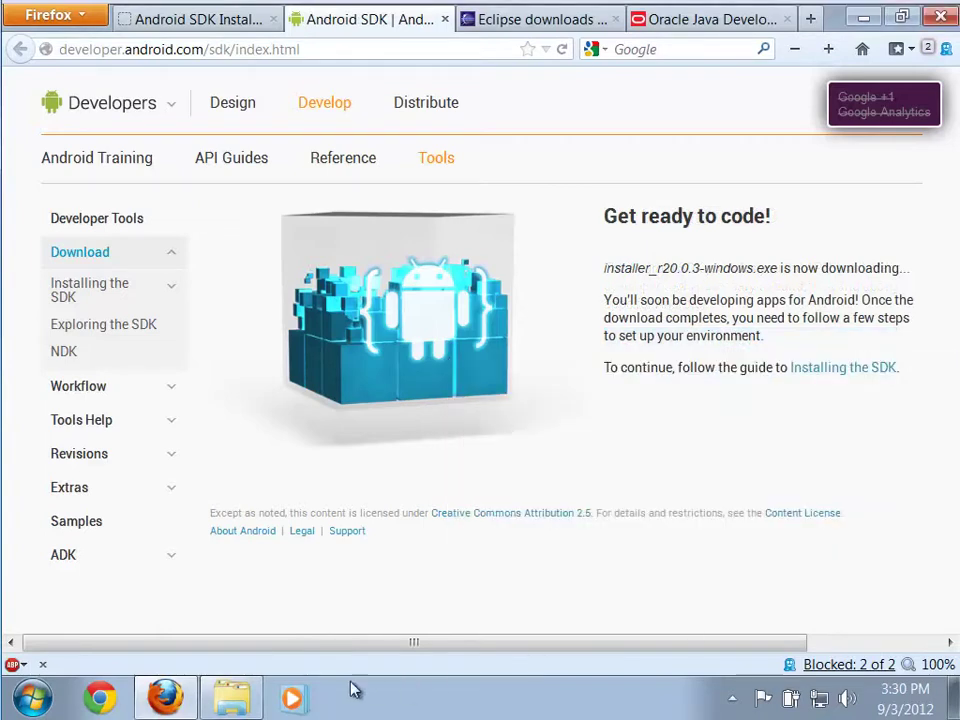
left_click(212, 700)
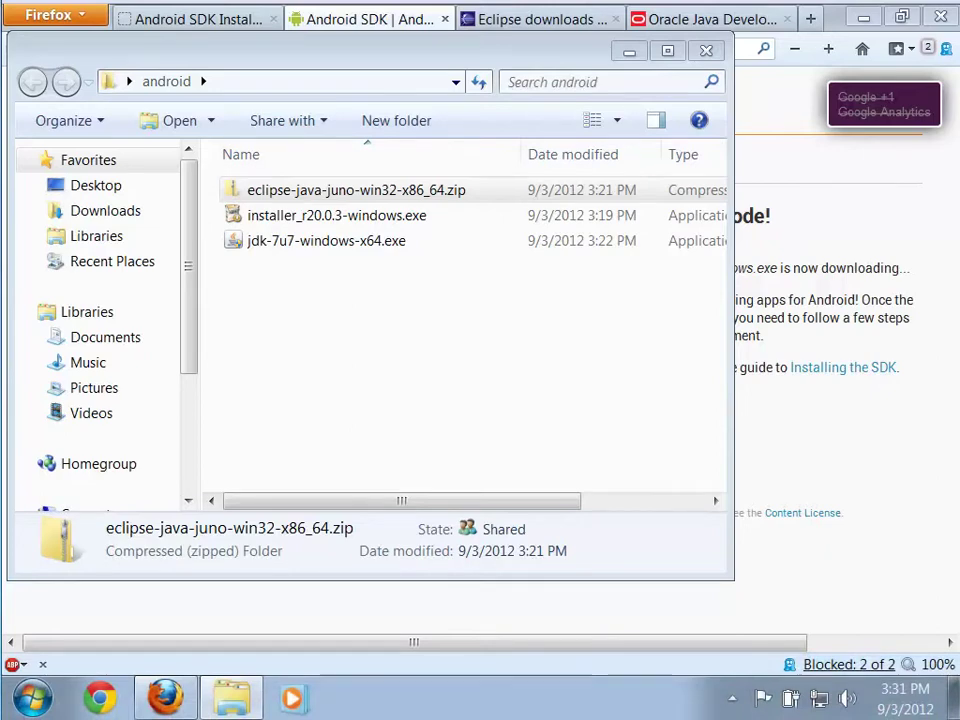
left_click(880, 535)
Go back to the Java SE Downloads page and open the JDK 7 installation instructions.
left_click(744, 28)
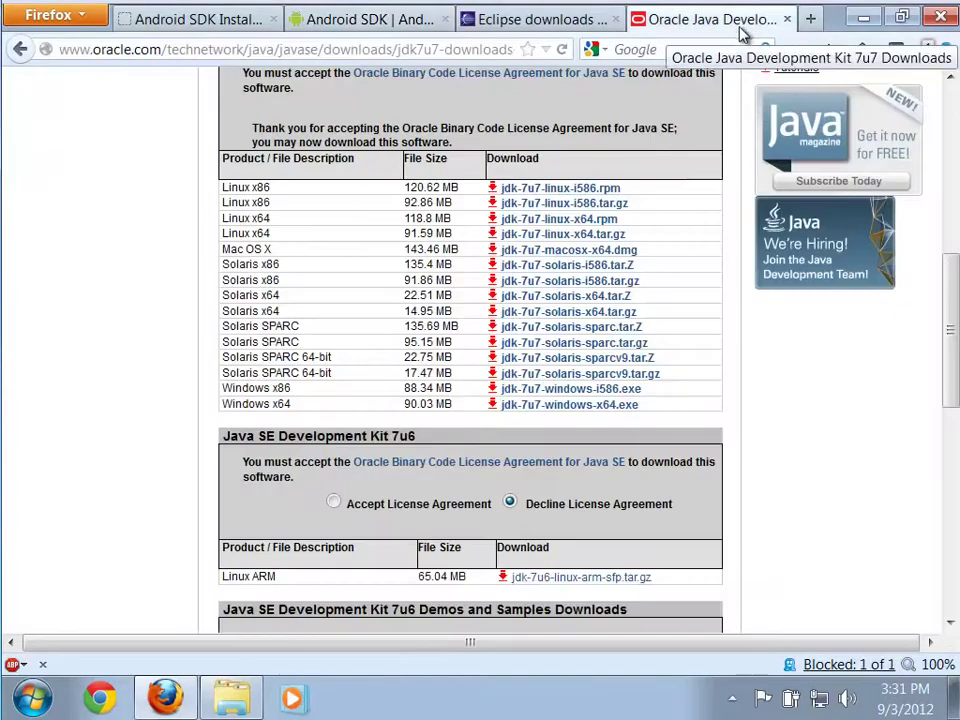
scroll(176, 483, "up", 5)
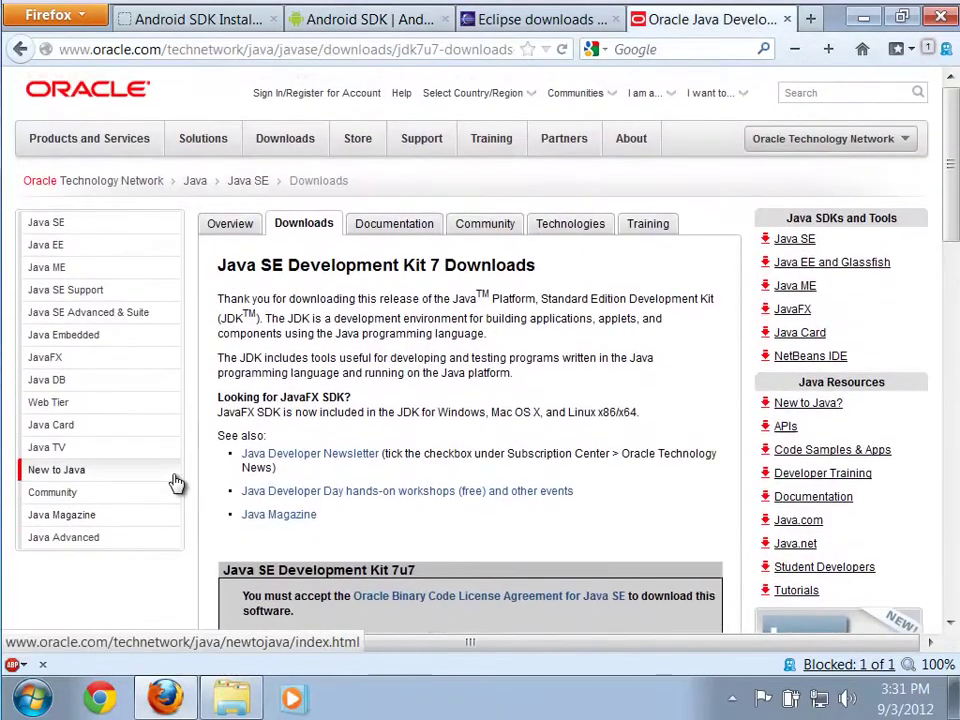
scroll(842, 261, "down", 3)
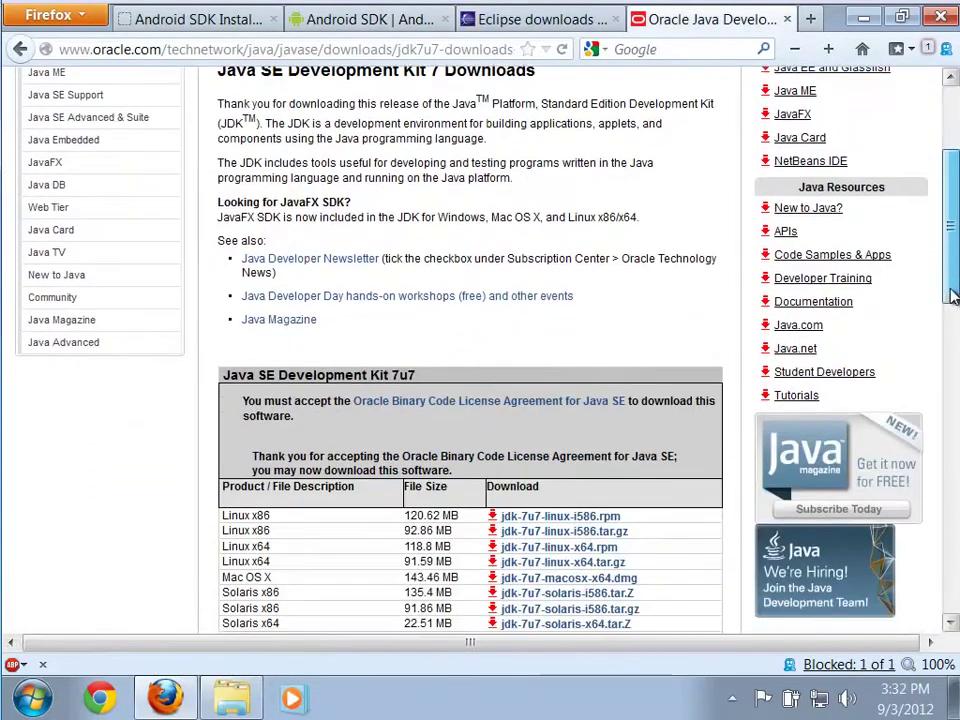
left_click(20, 49)
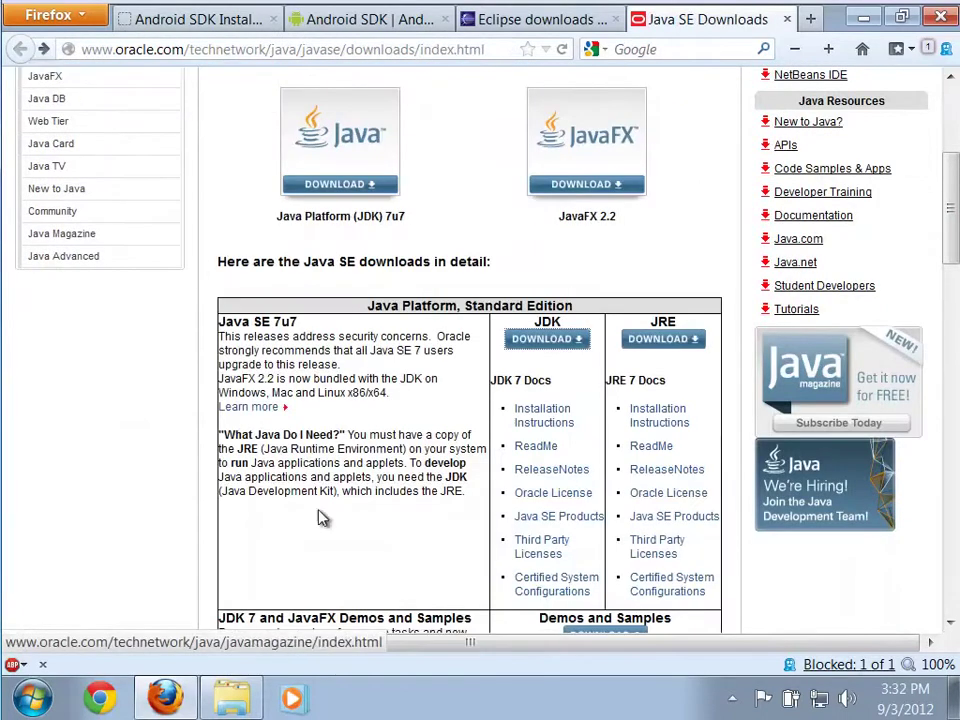
left_click(541, 430)
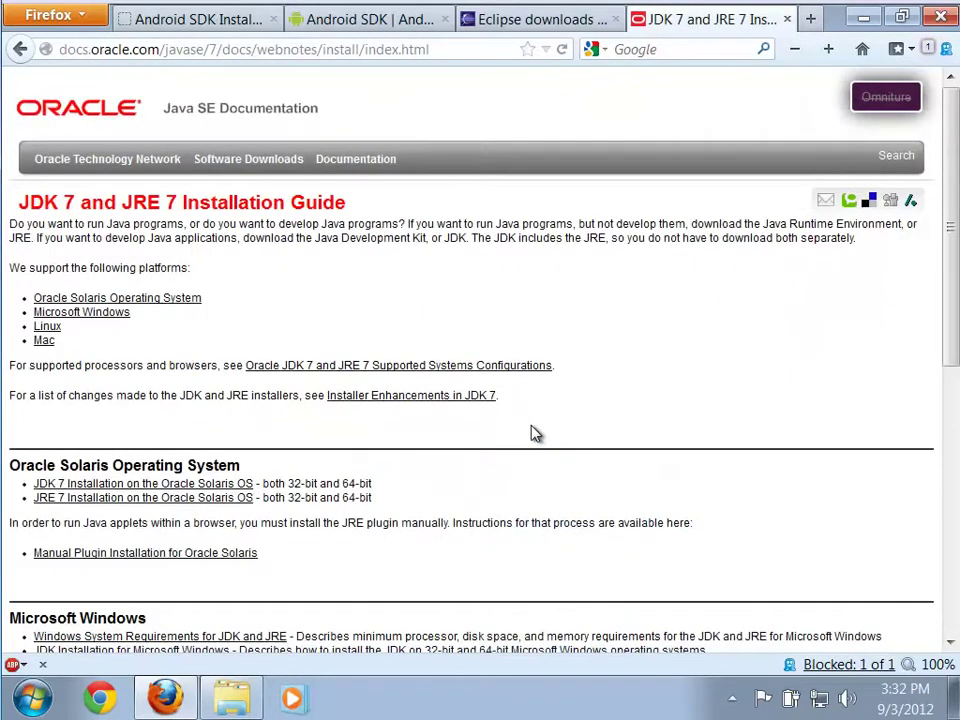
Enlarge the guide to 130% and open the PATH environment variable topic in the JDK installation instructions for Microsoft Windows.
scroll(533, 432, "down", 3)
key("ctrl+plus")
key("ctrl+plus")
key("ctrl+plus")
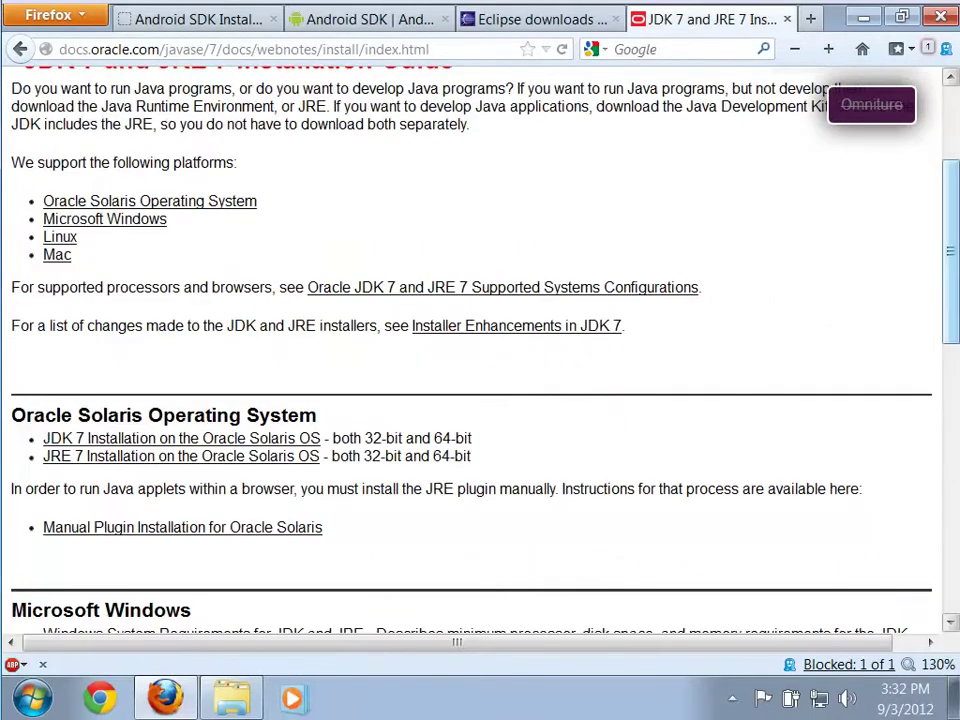
left_click_drag(952, 318, 943, 422)
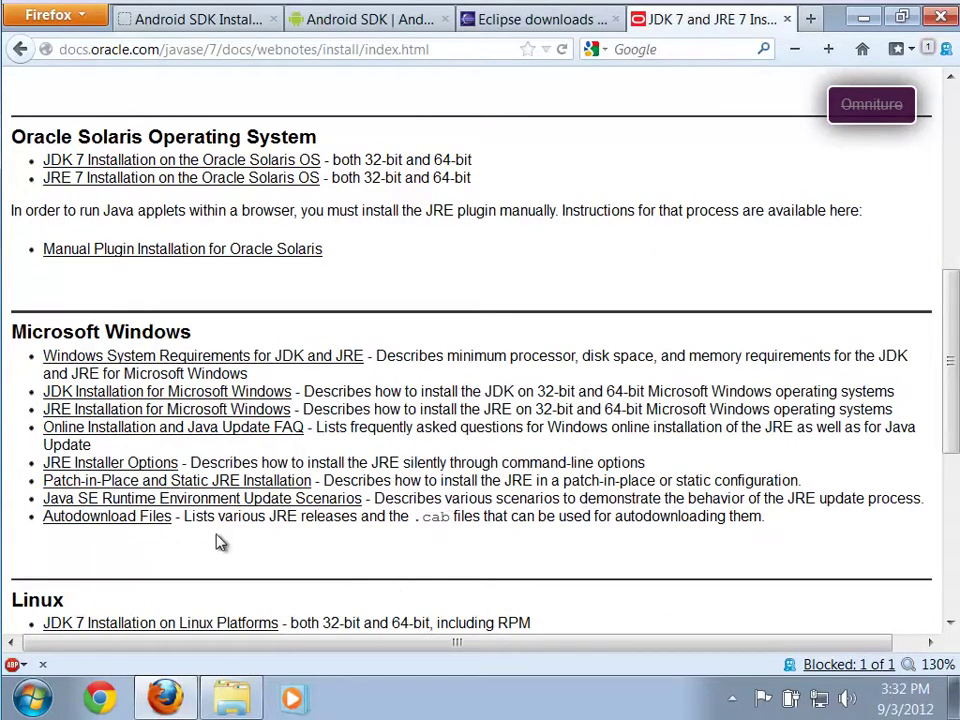
left_click(106, 396)
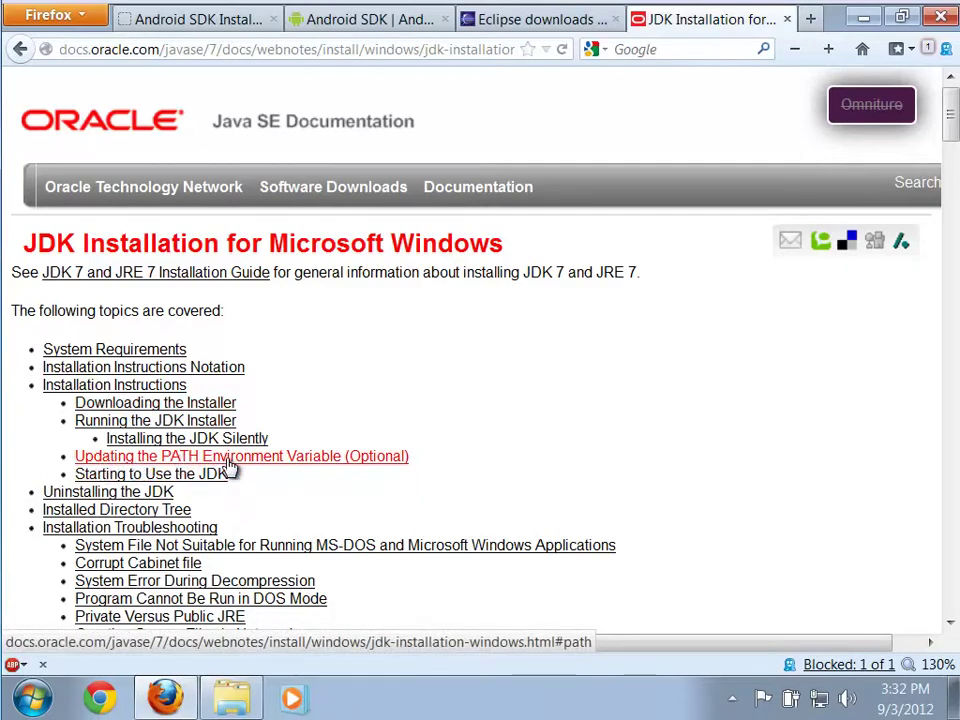
left_click(349, 462)
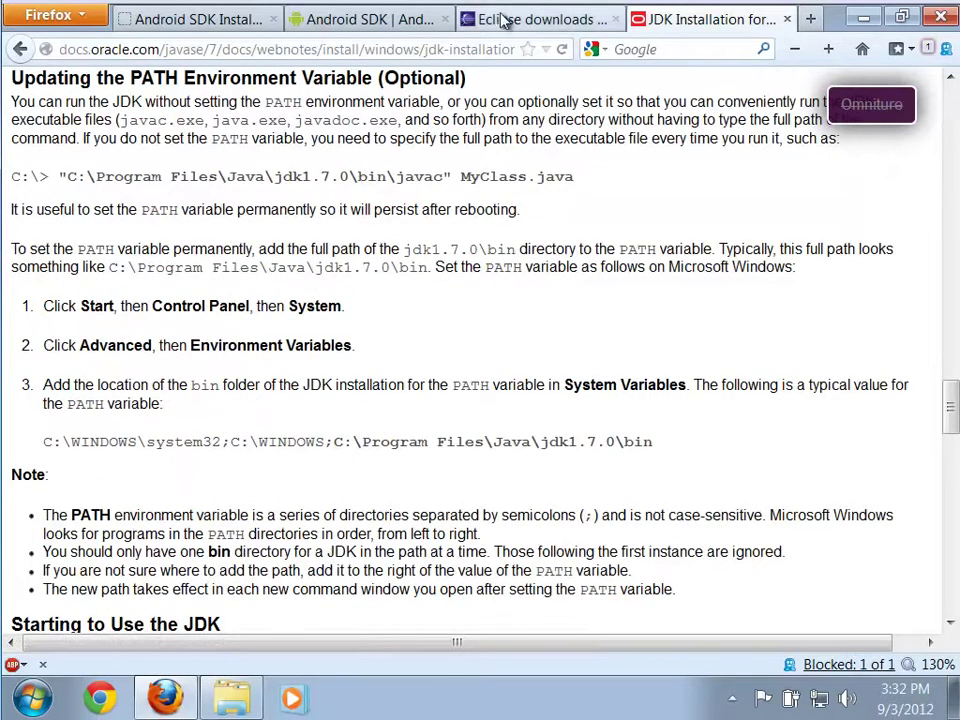
Run jdk-7u7-windows-x64.exe from the android folder and authorize it with the administrator password.
left_click(866, 20)
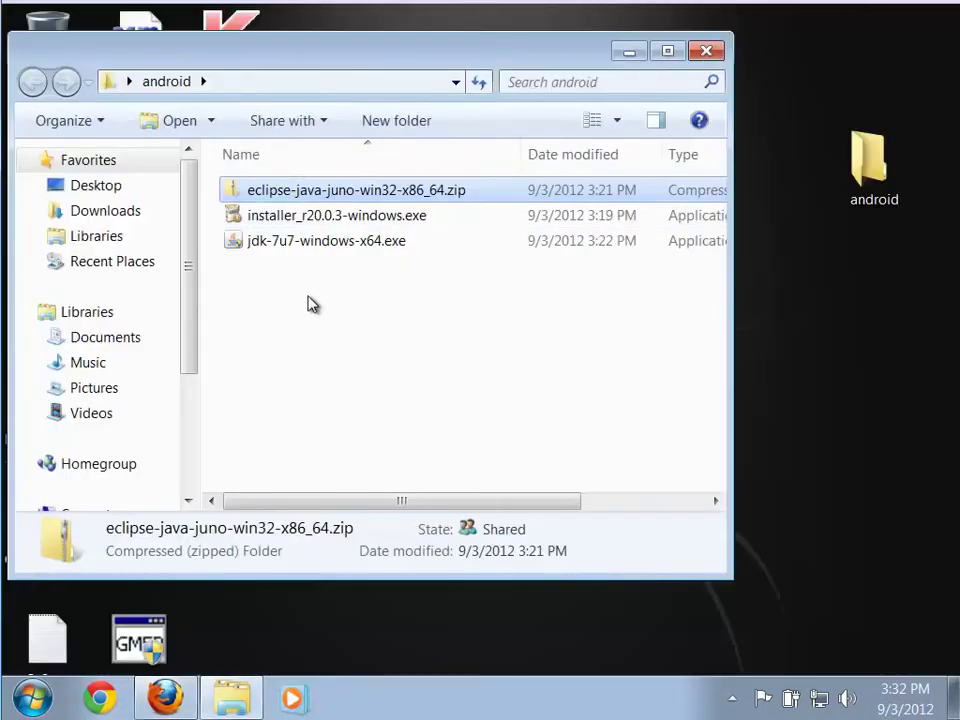
double_click(253, 247)
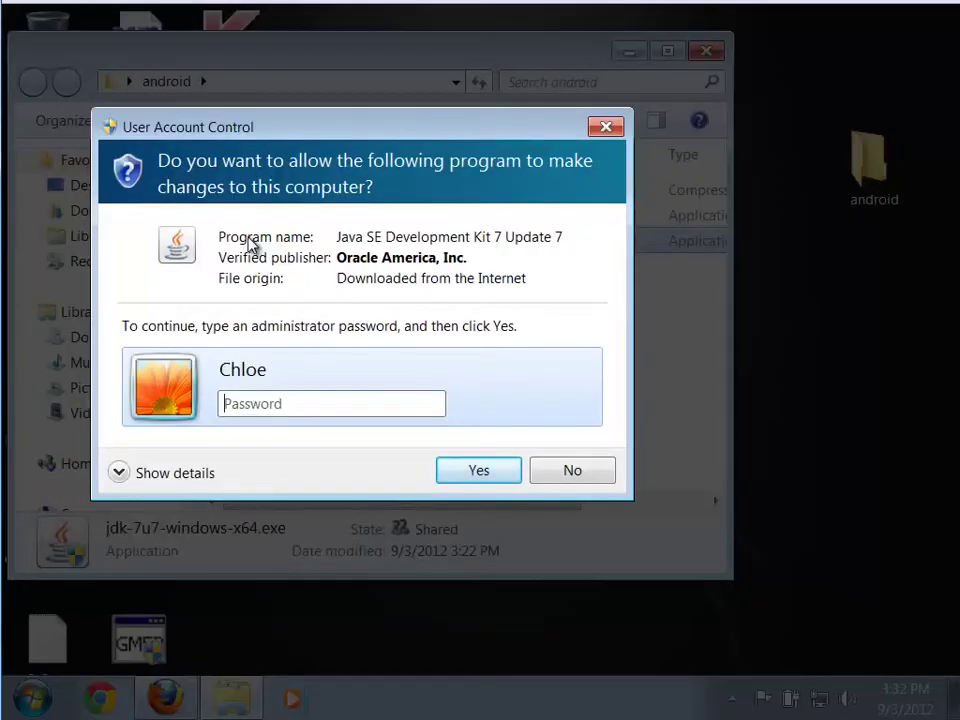
type("••")
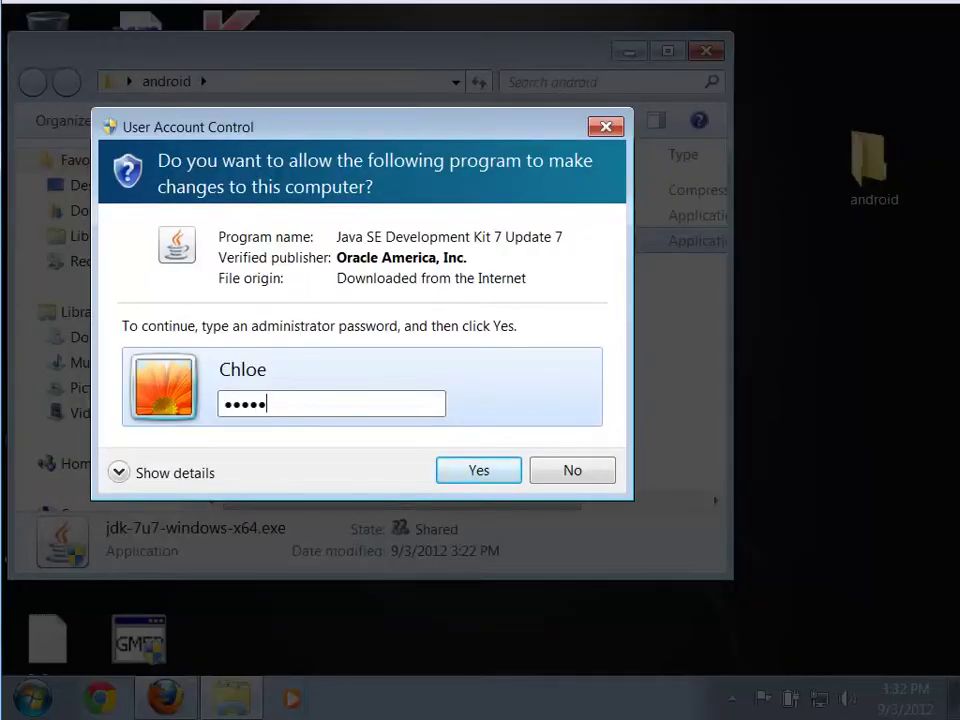
left_click(482, 470)
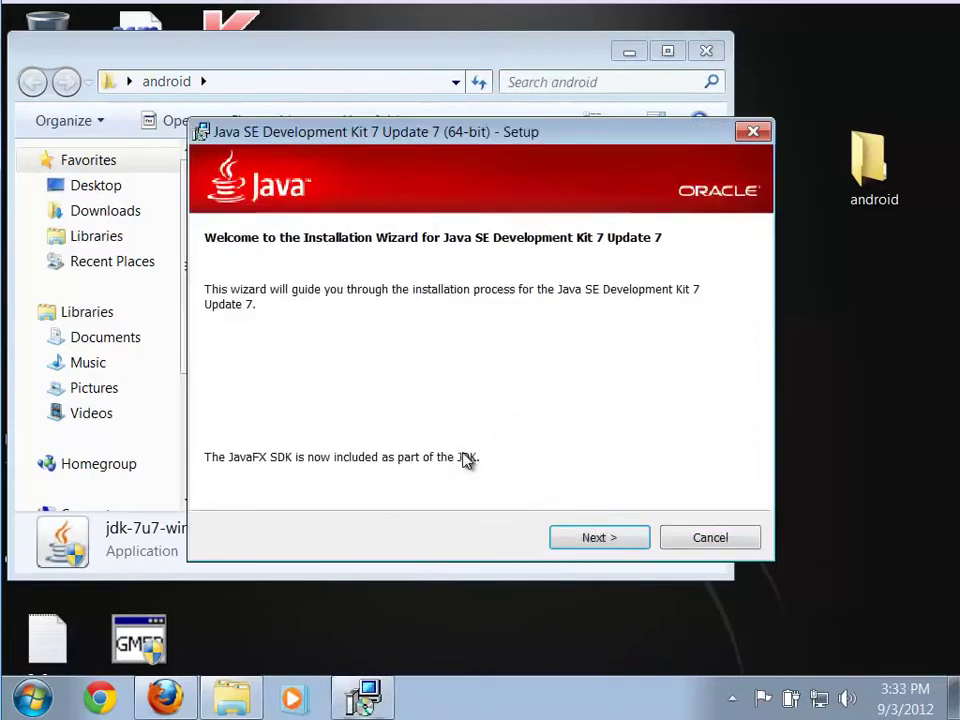
Install the JDK with the default features, using C:\Program Files\Java\jdk1.7.0_07\ for the JDK and C:\Program Files\Java\jre7\ for the JRE.
left_click(588, 539)
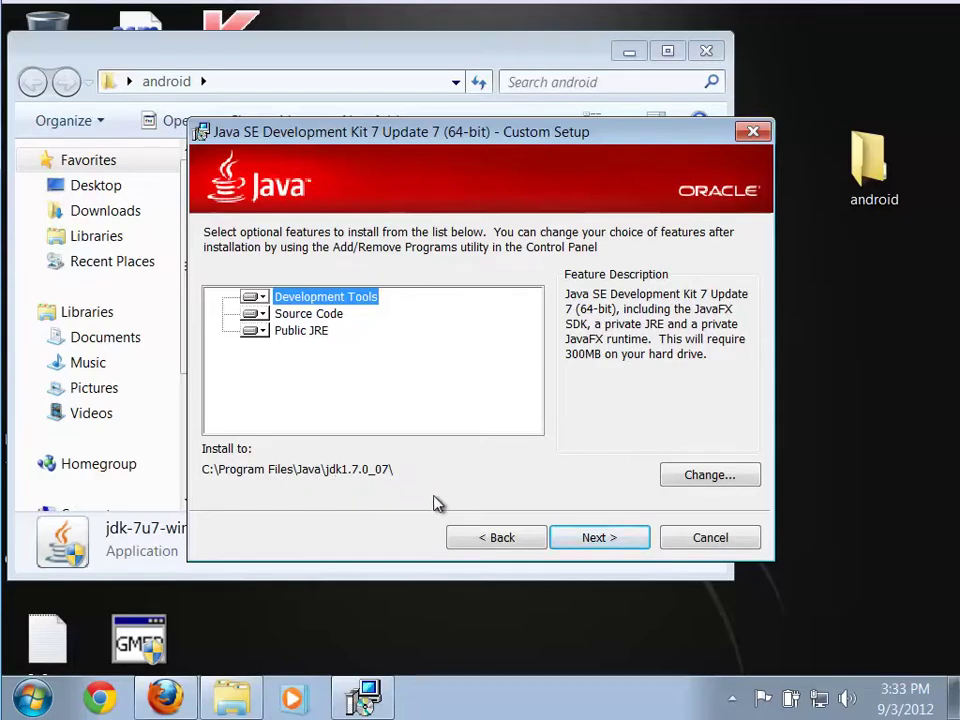
left_click(593, 540)
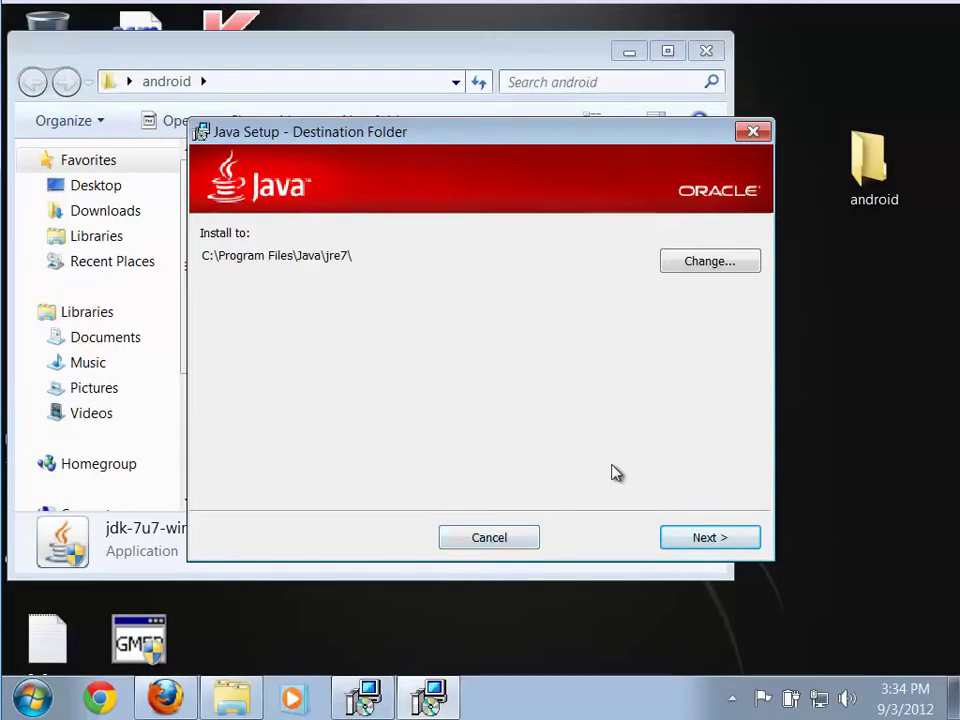
left_click(699, 541)
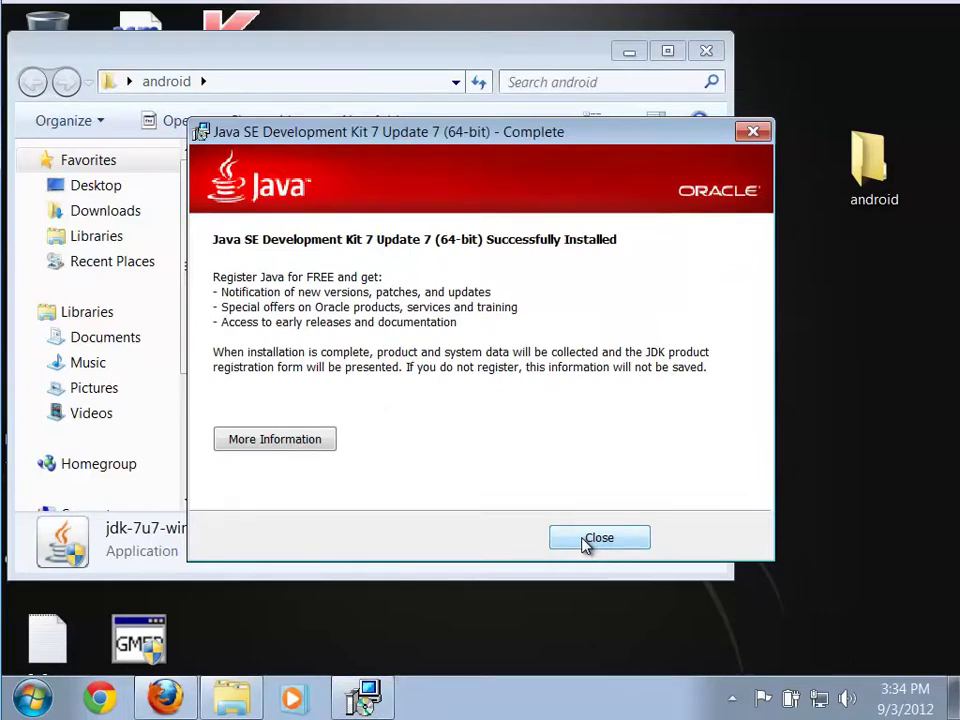
Close the completed JDK installer and dismiss the Java Development Kit 7 registration page without registering.
left_click(584, 541)
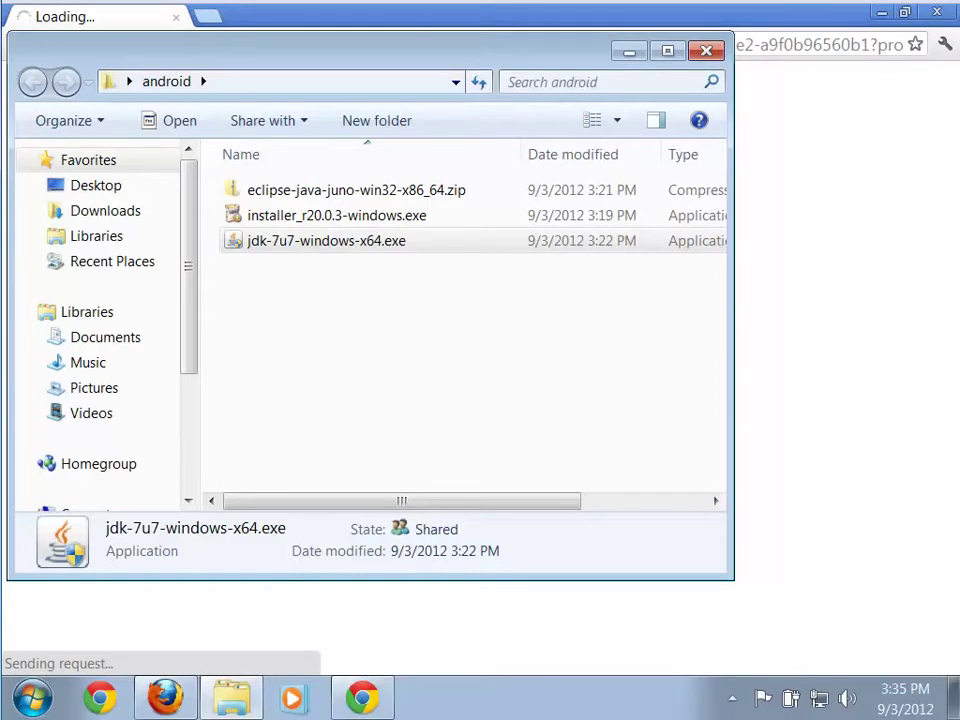
left_click(789, 31)
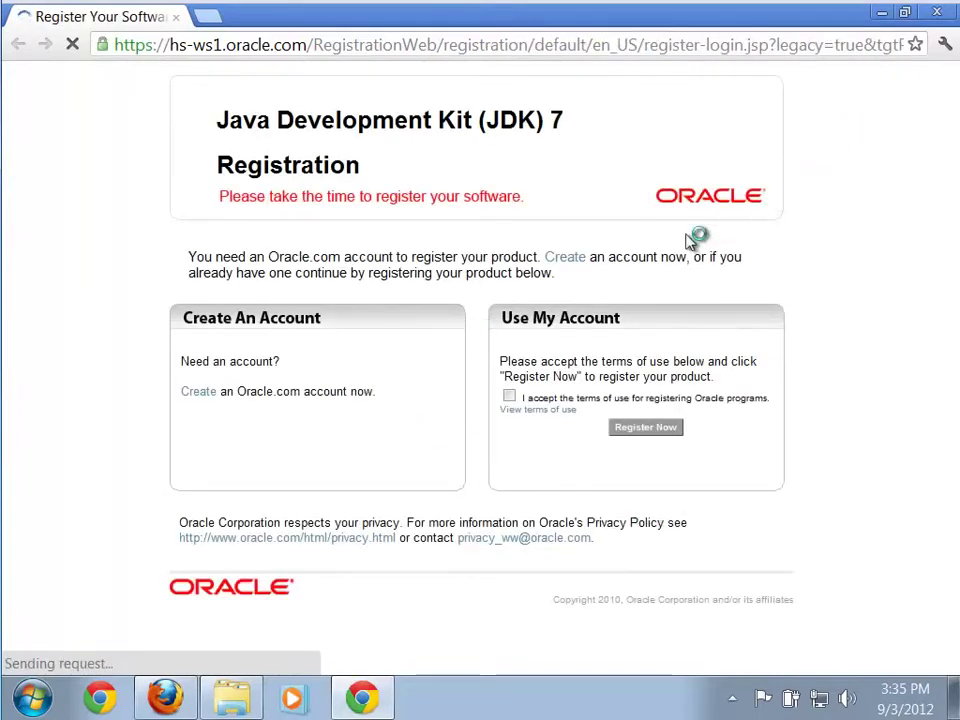
left_click(944, 14)
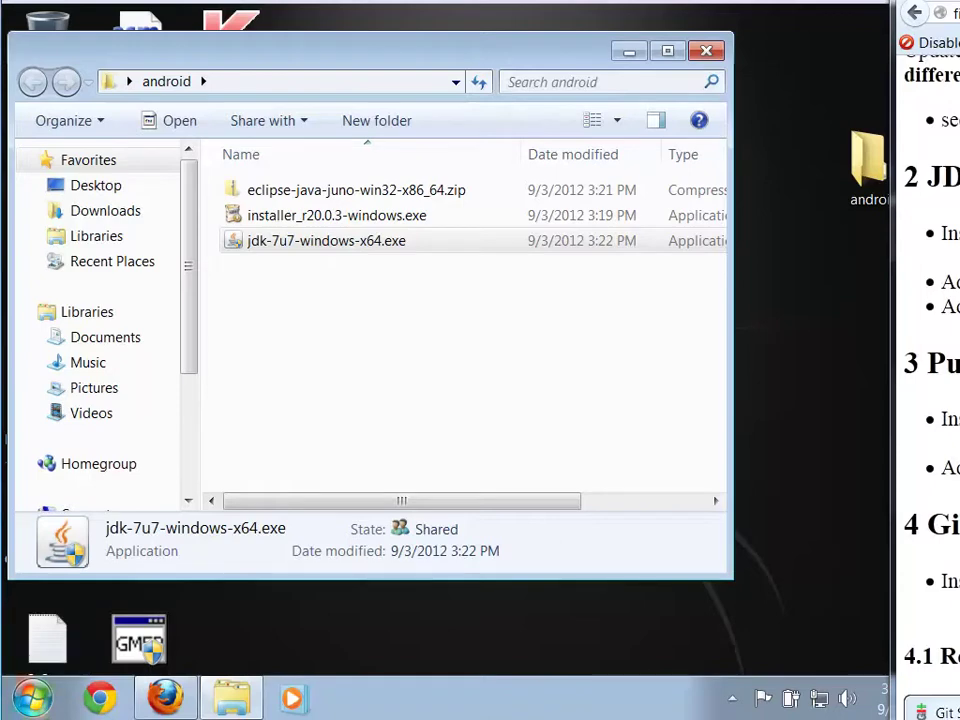
Search Windows for environment variables, authorize editing the system ones with the administrator password, and open the Environment Variables dialog.
left_click(33, 699)
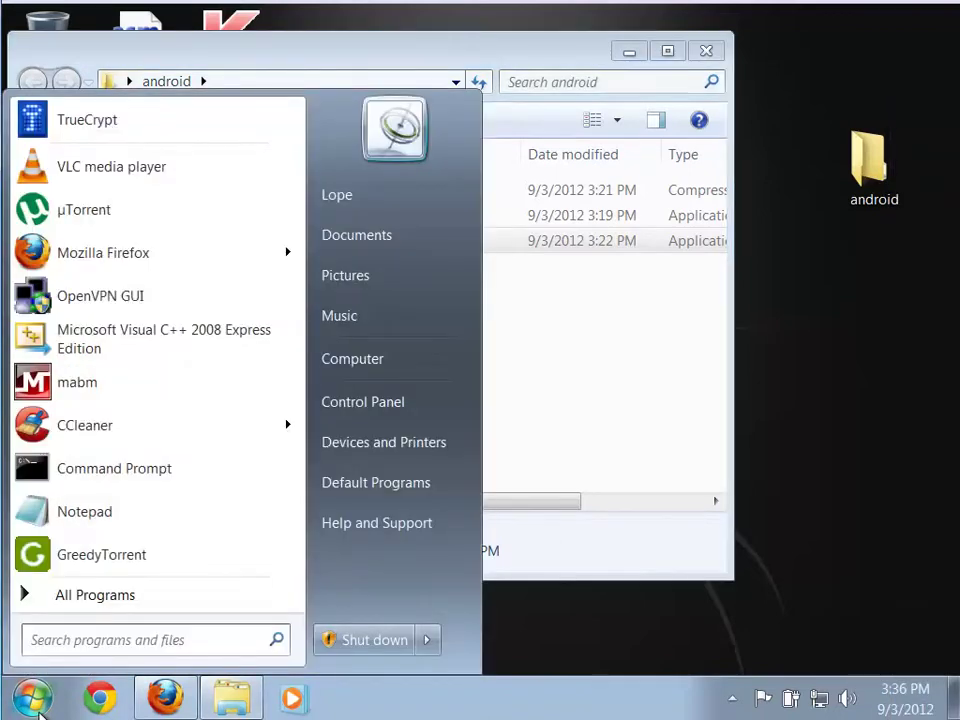
type("envir")
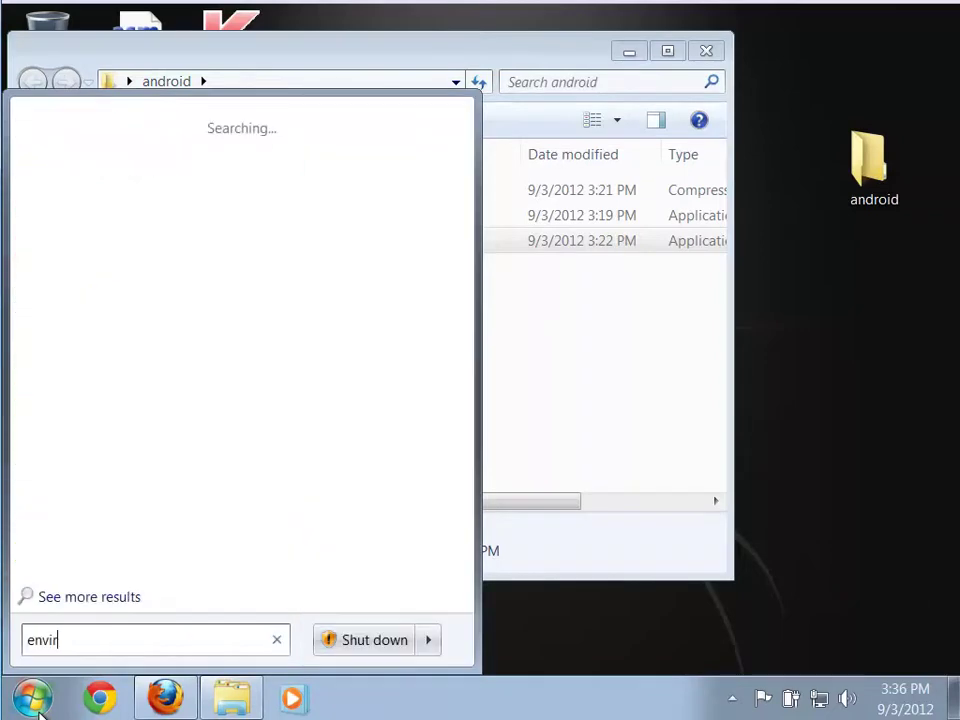
type("onment varia")
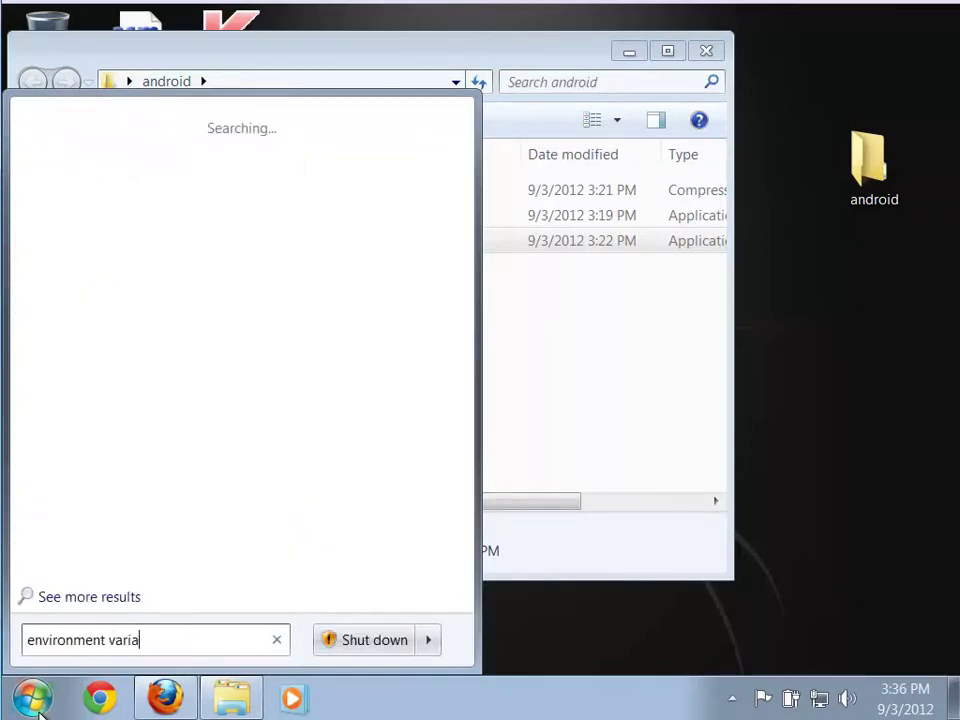
type("bles")
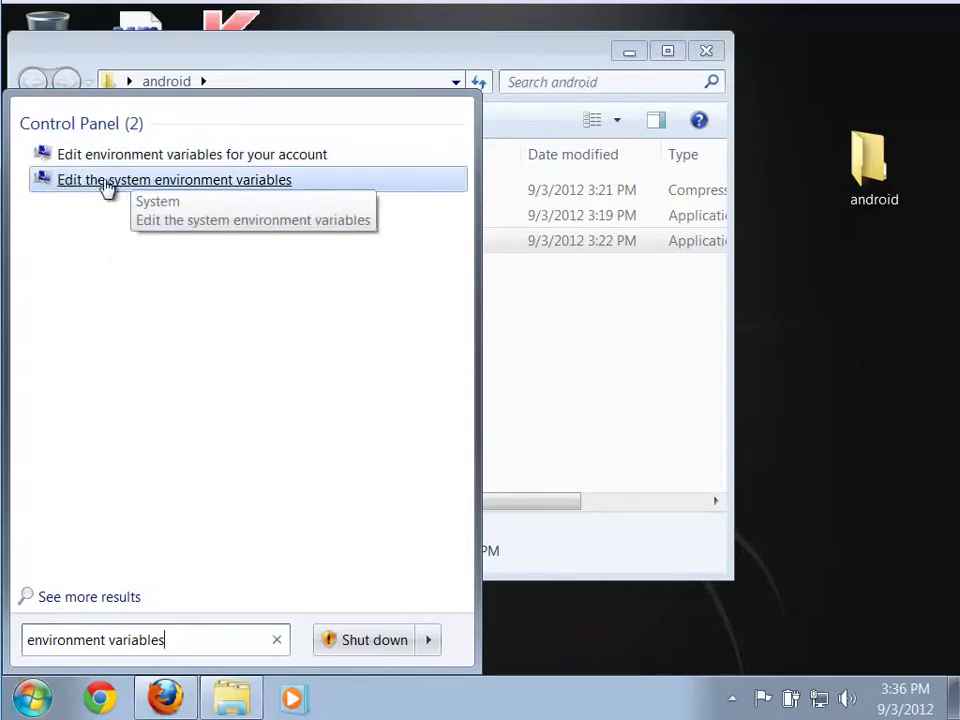
left_click(205, 185)
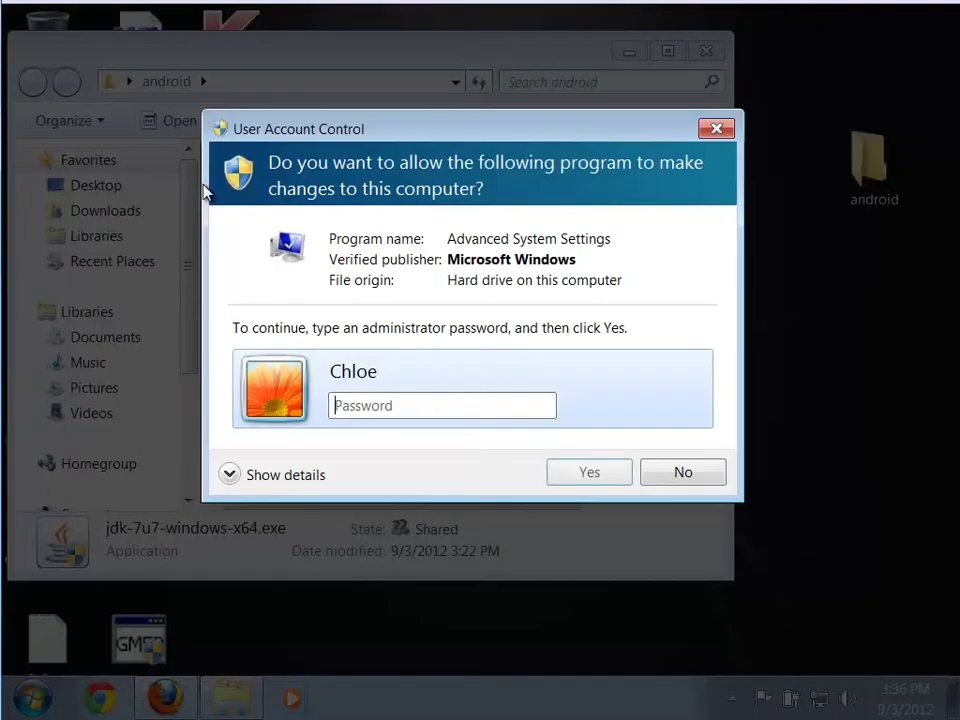
type("•••••••••")
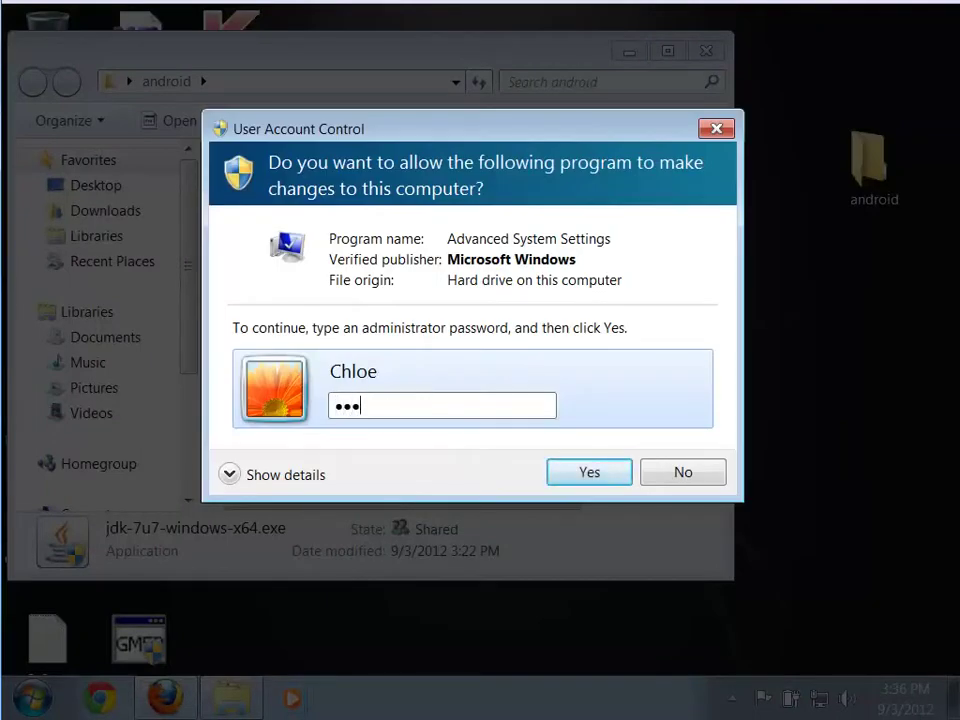
key("Return")
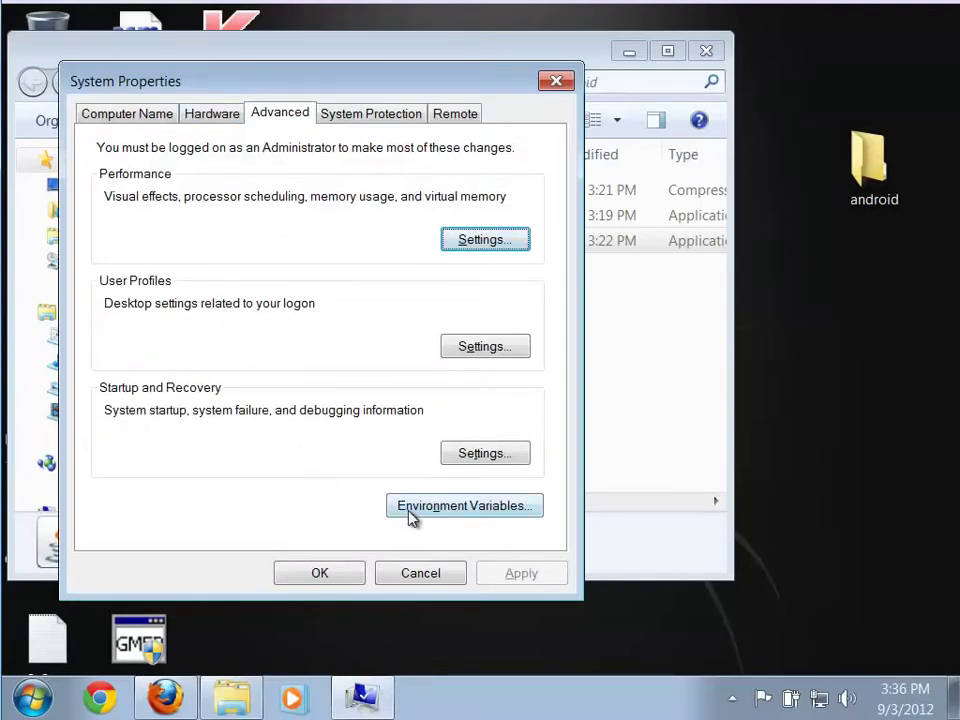
left_click(470, 523)
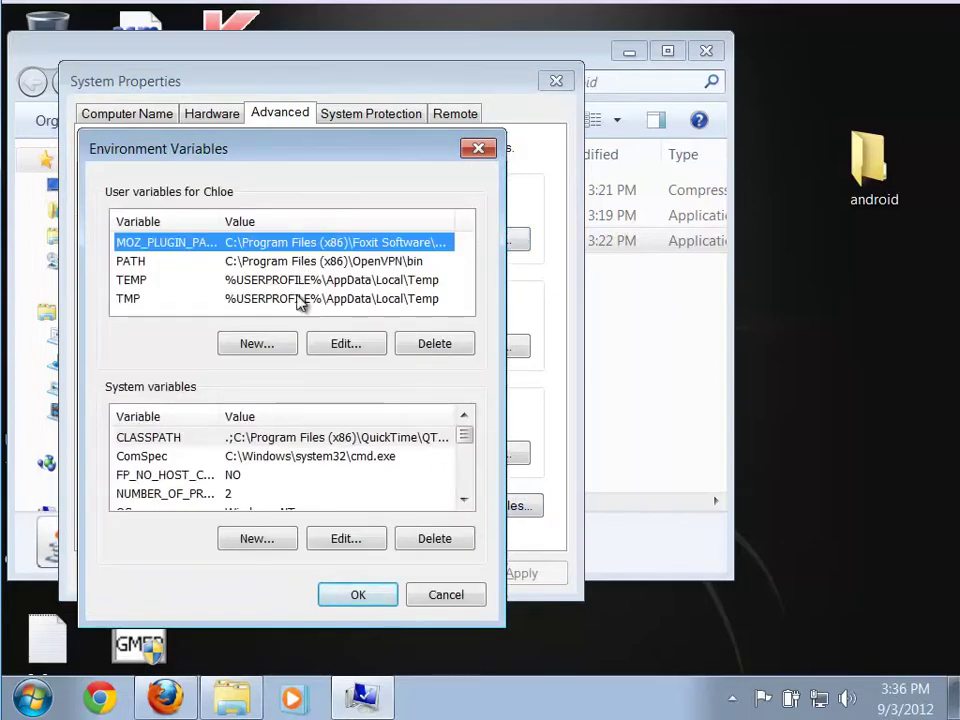
left_click_drag(245, 155, 249, 88)
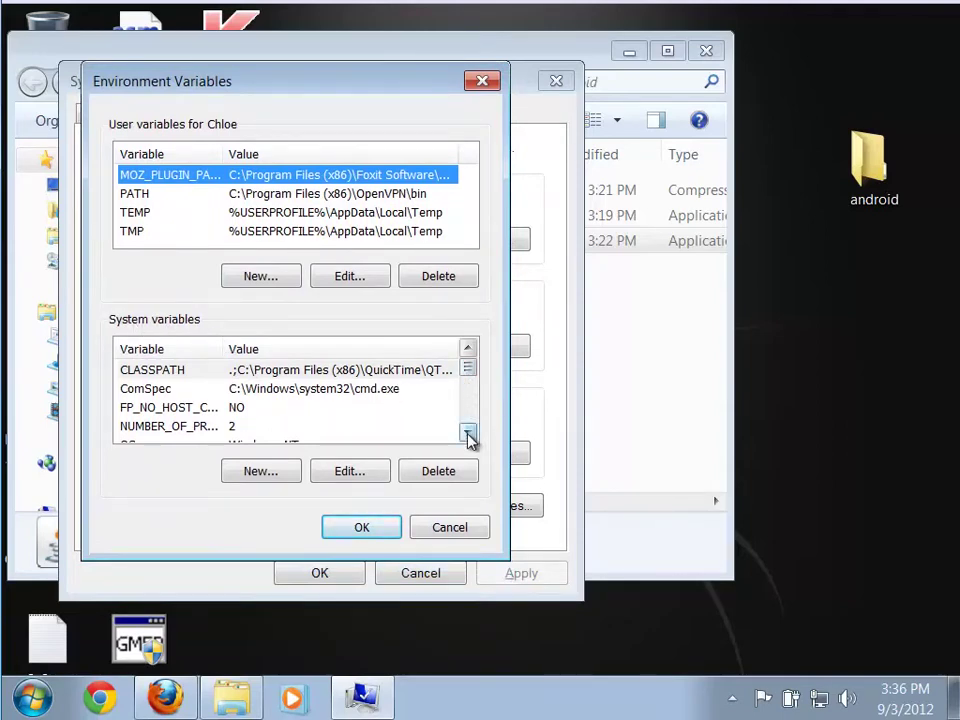
Start a new system variable and name it JAVA_HOME.
left_click_drag(468, 433, 467, 364)
left_click(260, 473)
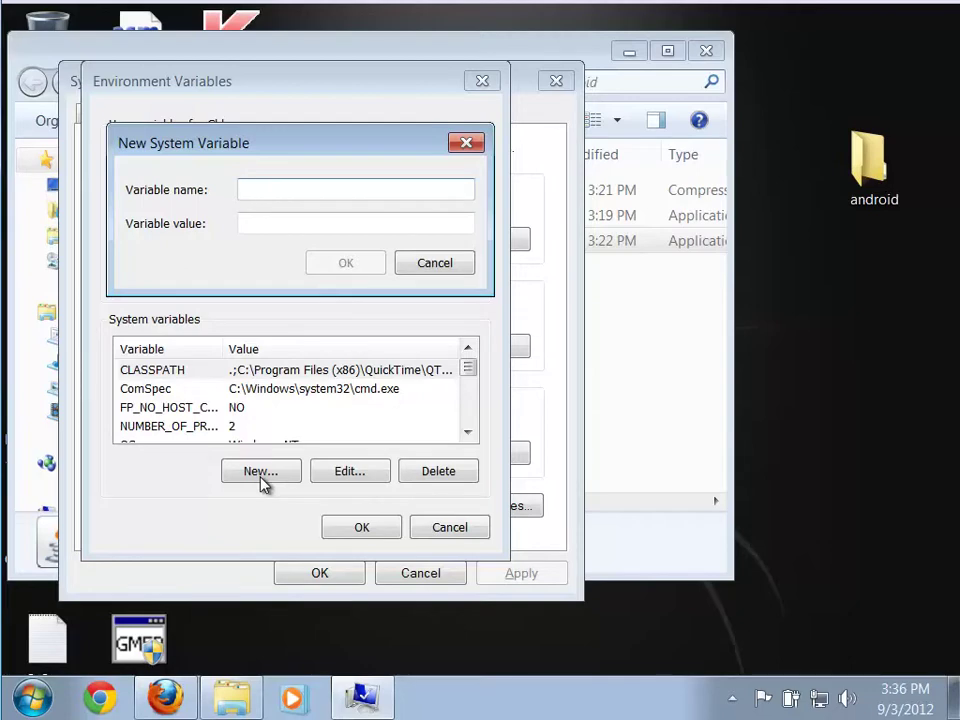
type("JAVA_HOME")
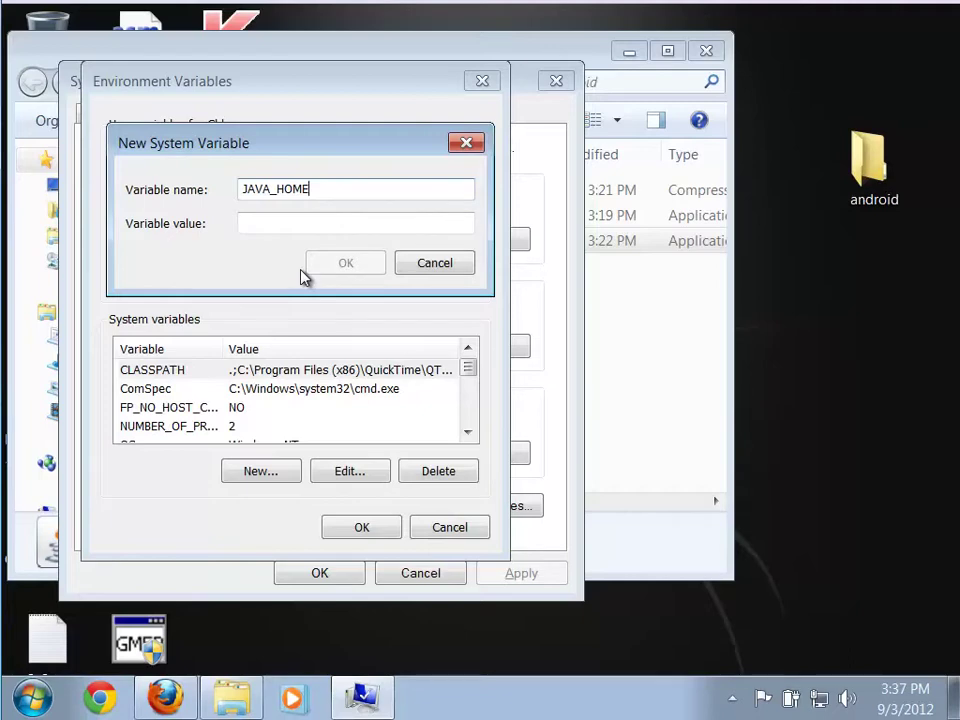
left_click(267, 219)
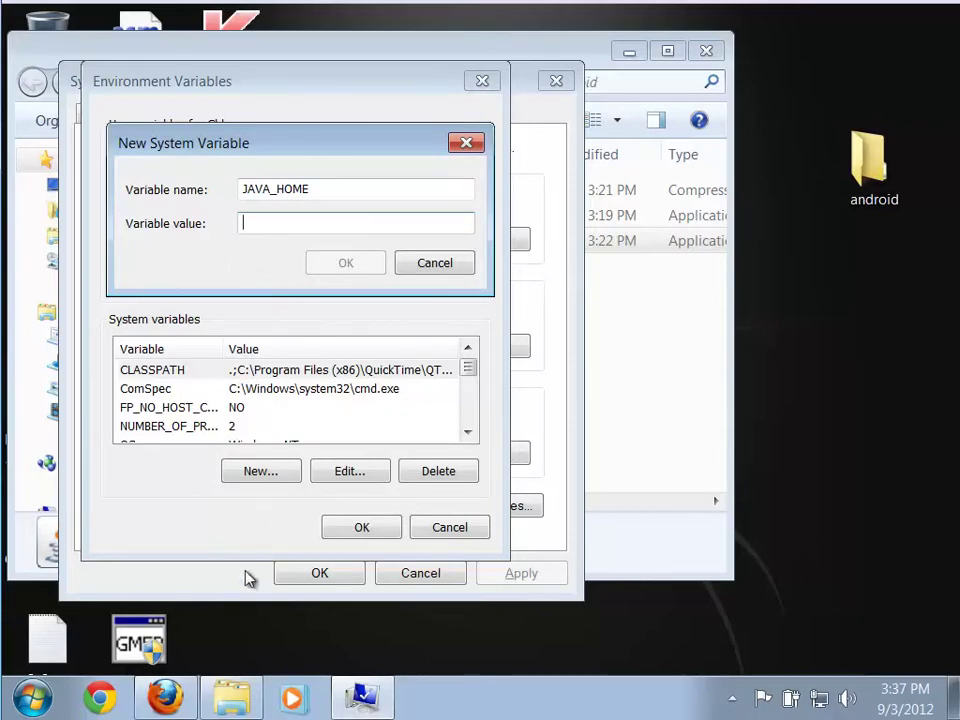
Browse to the jdk1.7.0_07 folder in C:\Program Files\Java and copy its full path.
left_click(36, 701)
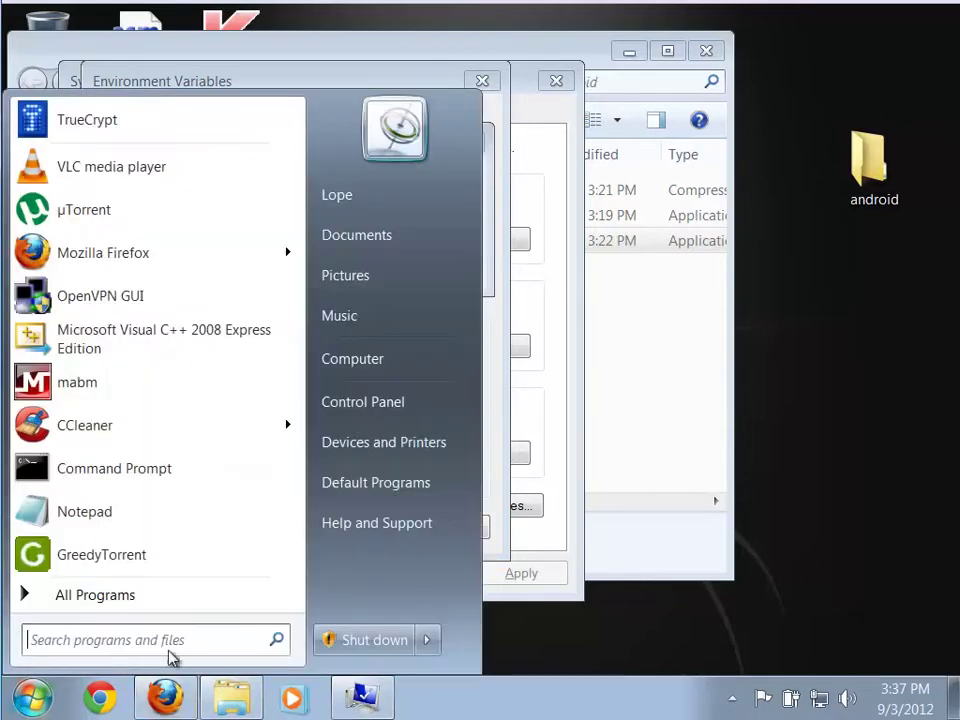
left_click(407, 365)
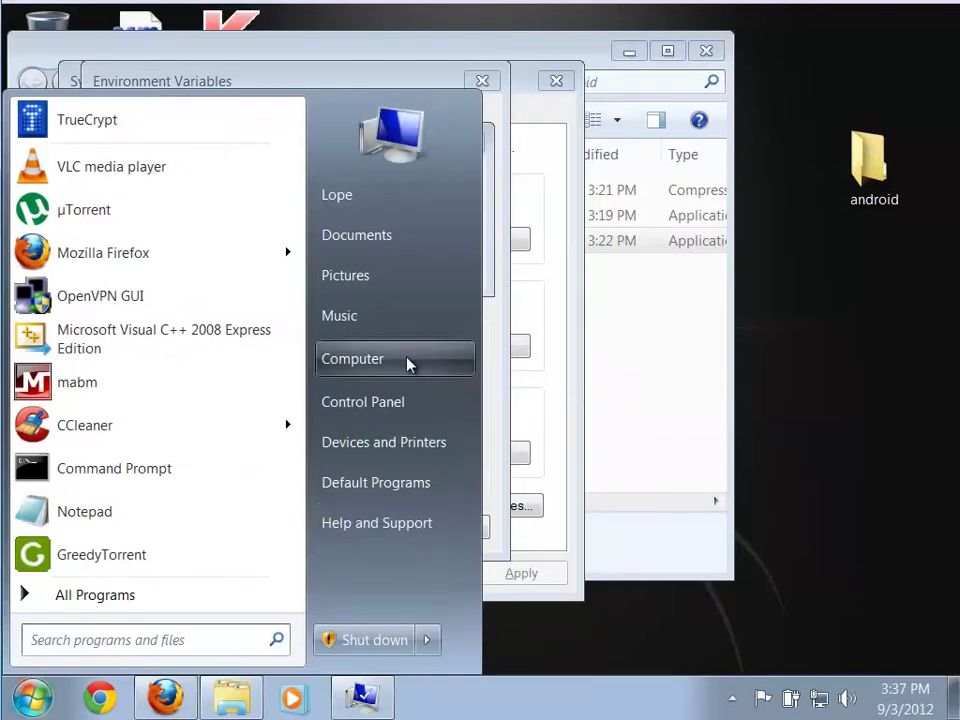
left_click_drag(390, 88, 481, 100)
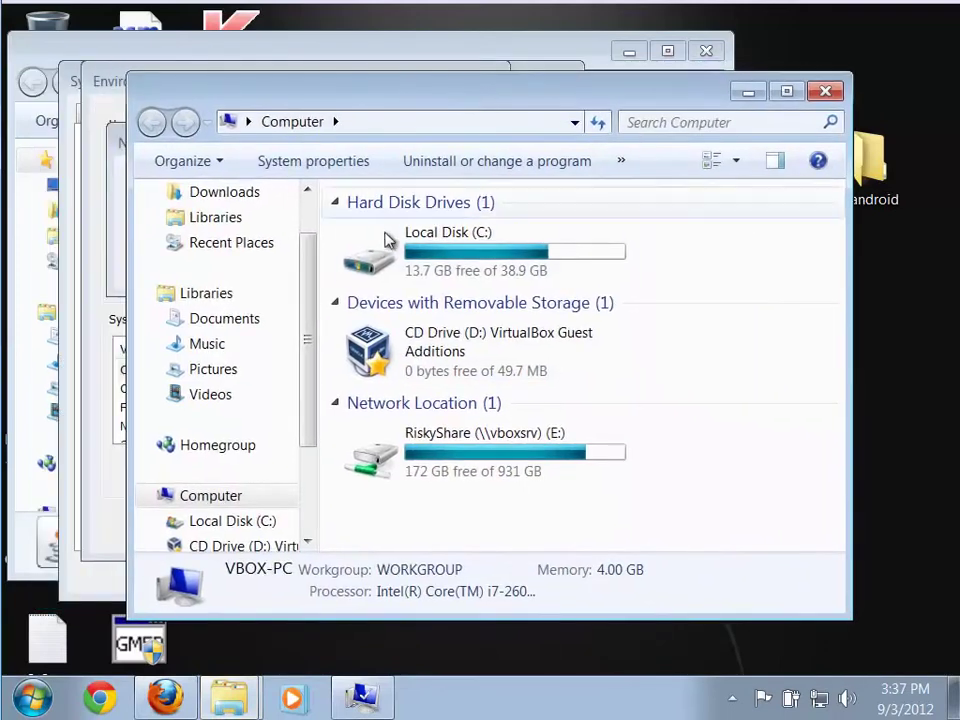
double_click(386, 240)
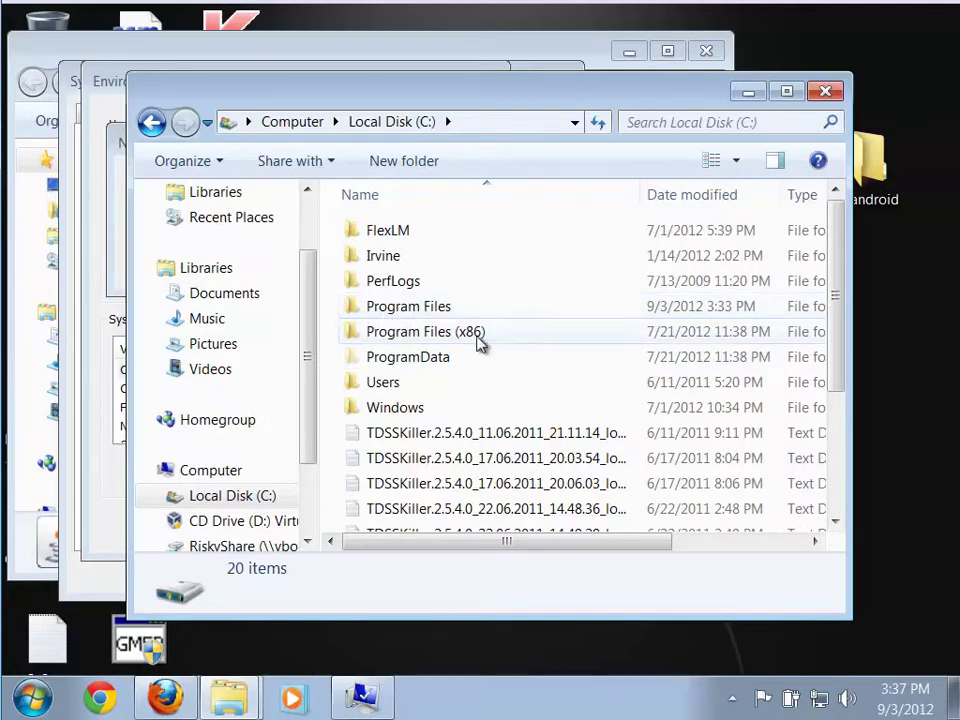
mouse_move(477, 342)
double_click(452, 310)
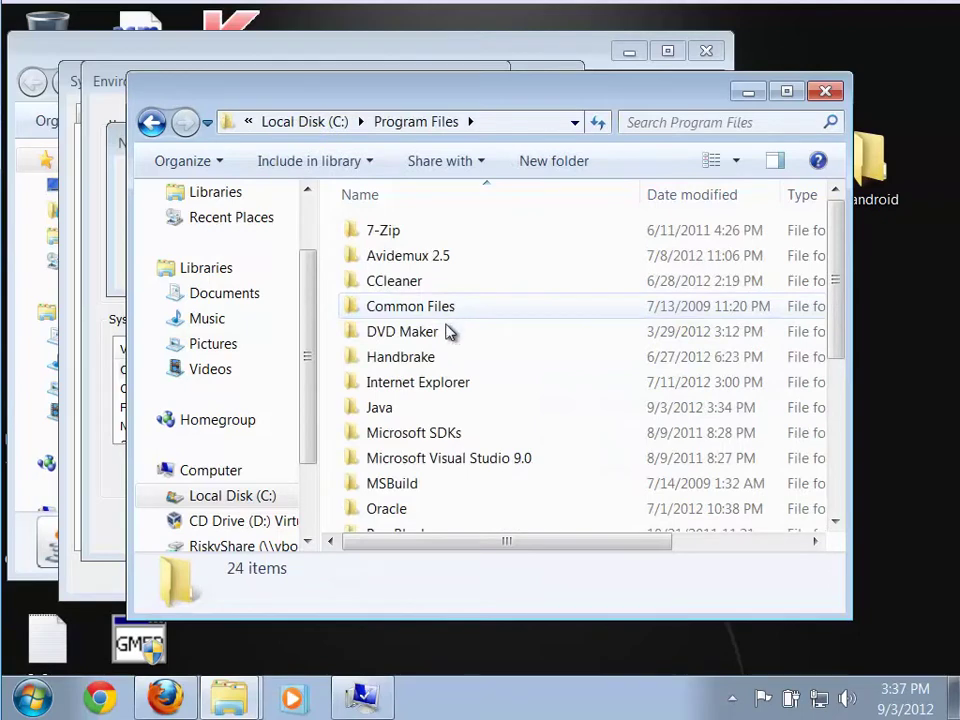
double_click(383, 411)
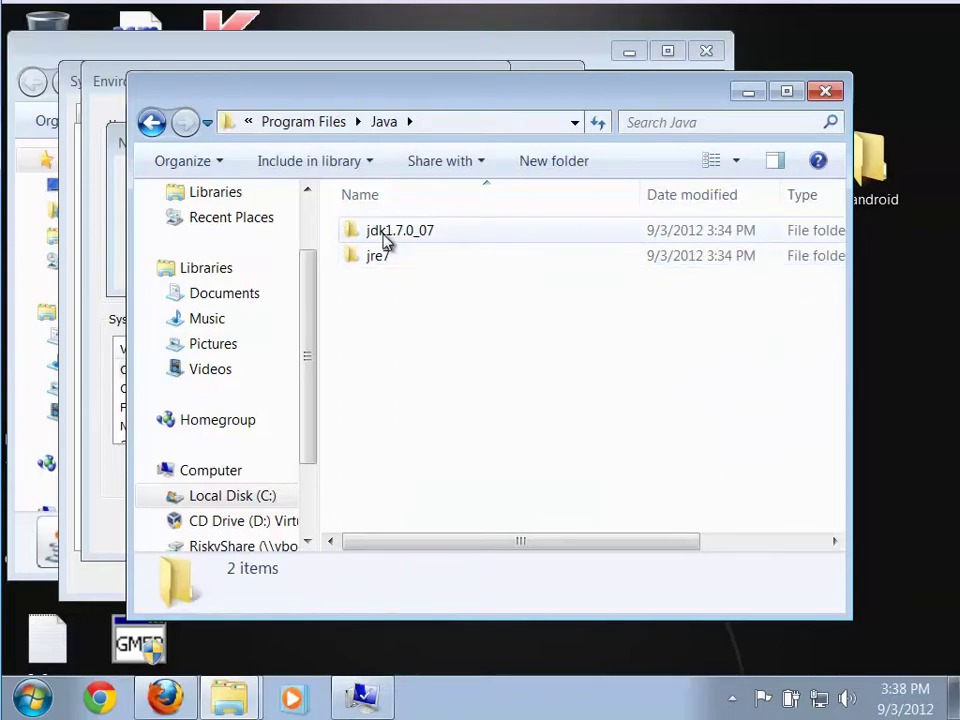
double_click(386, 238)
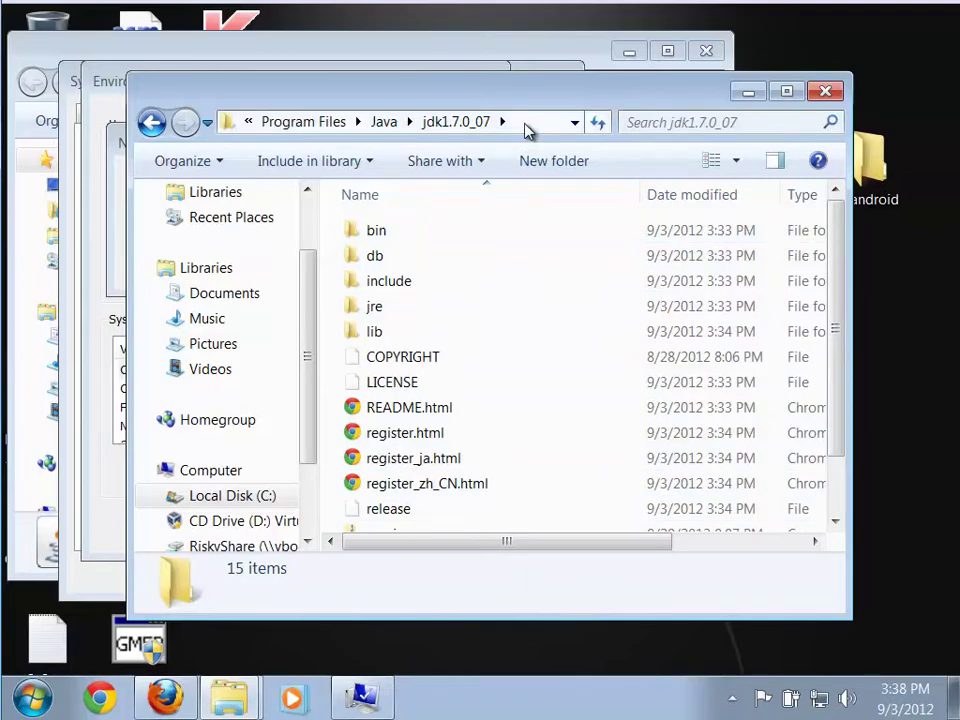
left_click(526, 124)
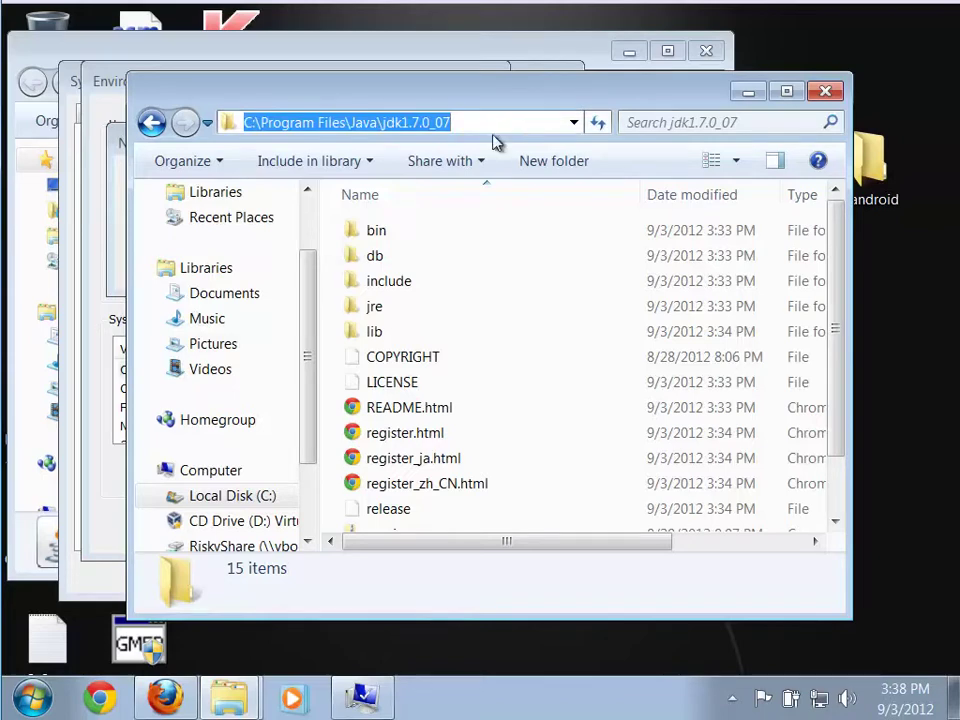
right_click(312, 128)
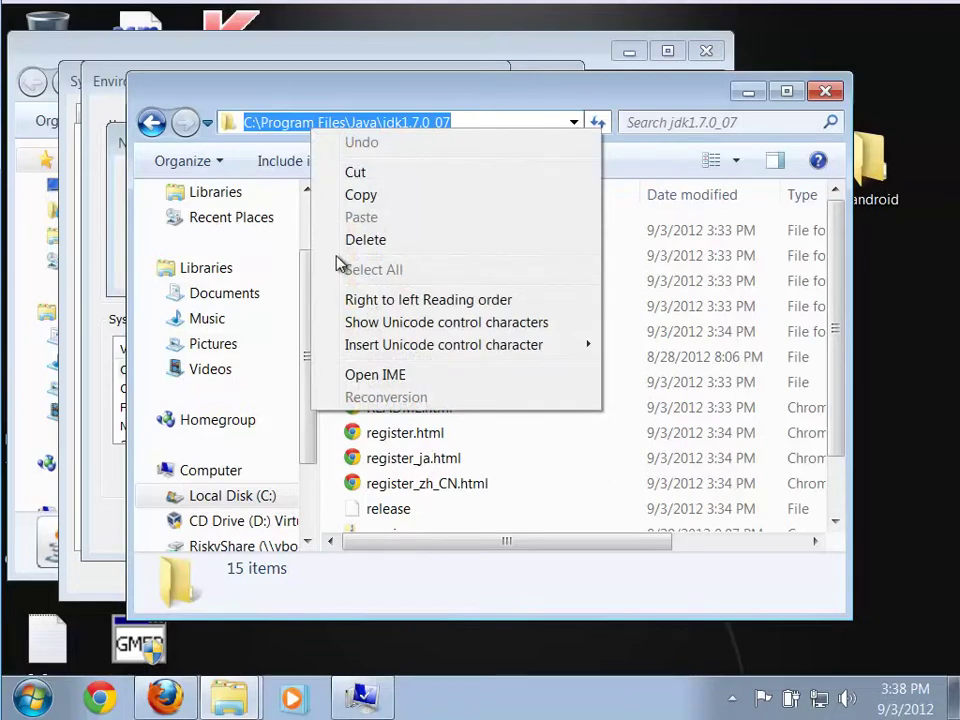
left_click(354, 199)
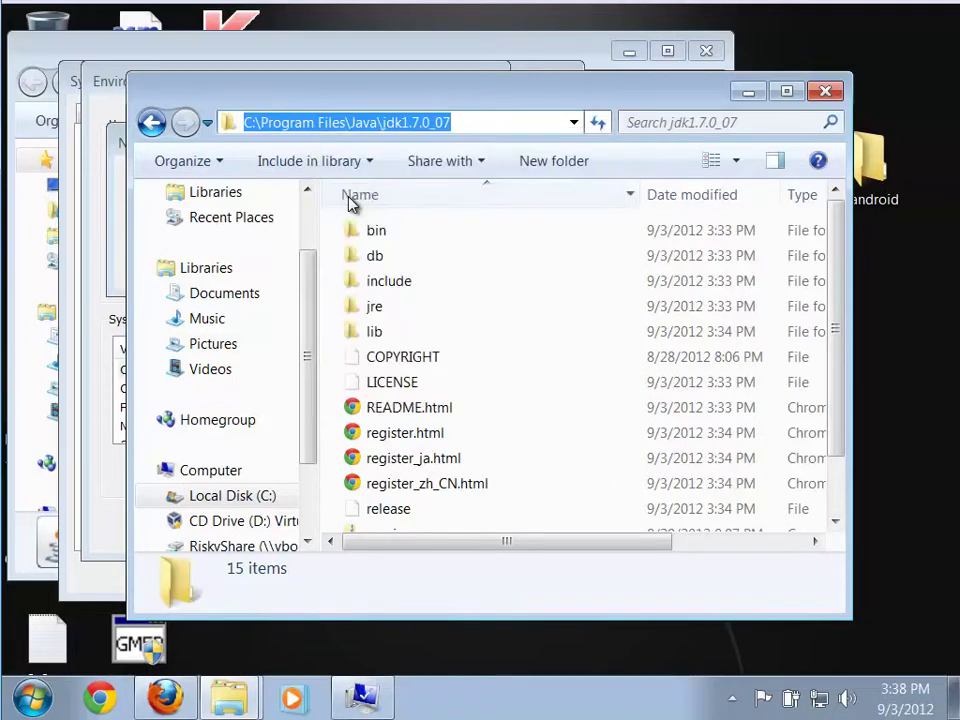
Paste C:\Program Files\Java\jdk1.7.0_07 as the value of JAVA_HOME and save the new system variable.
left_click(748, 93)
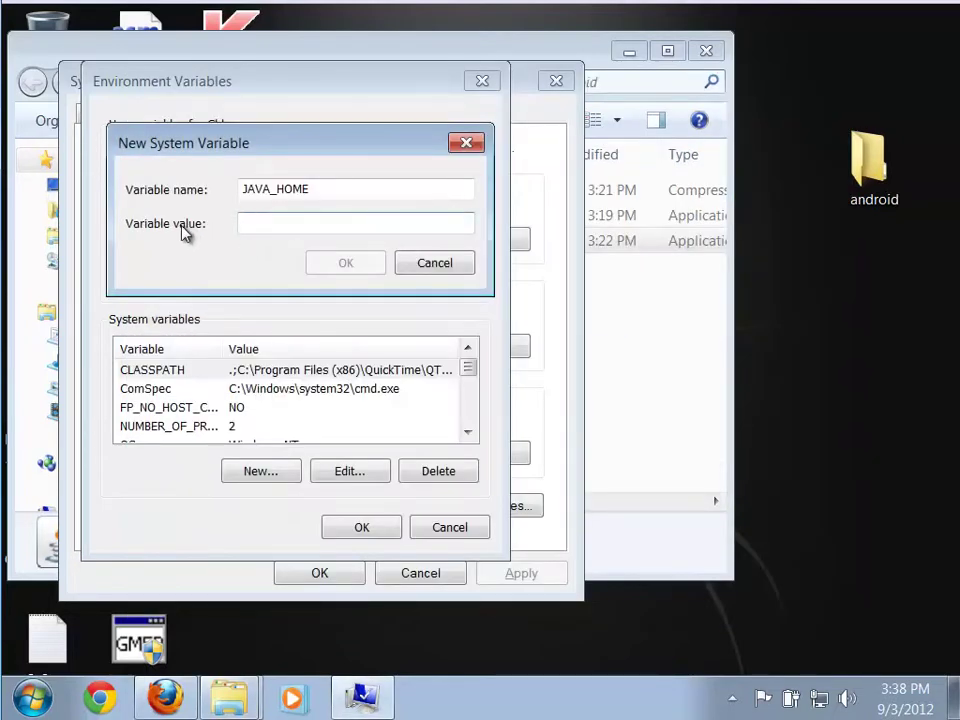
right_click(264, 226)
left_click(302, 314)
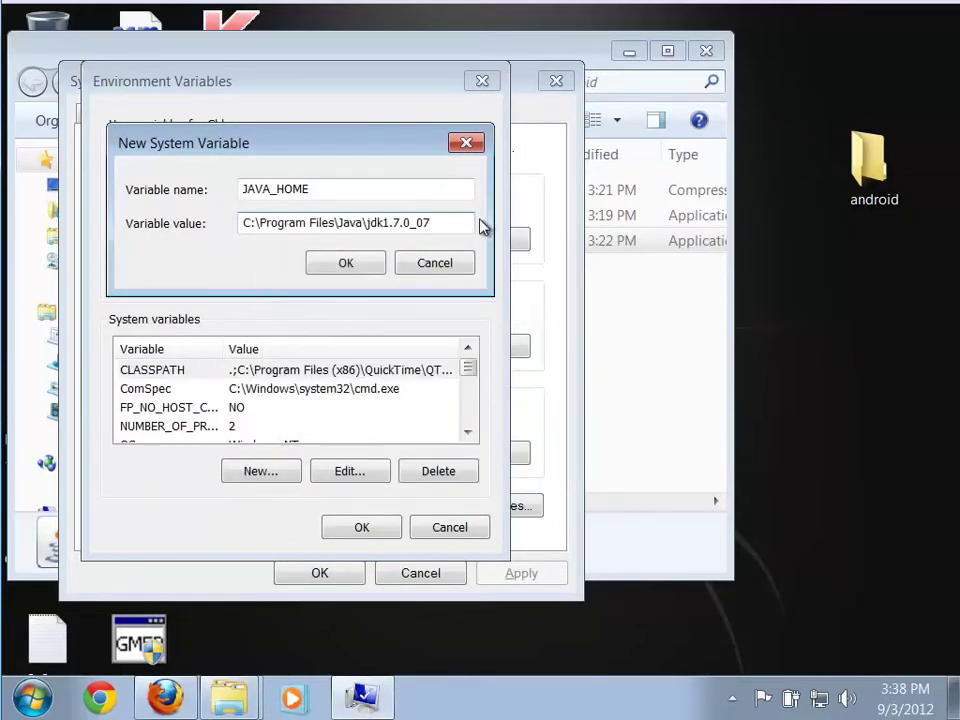
left_click(347, 264)
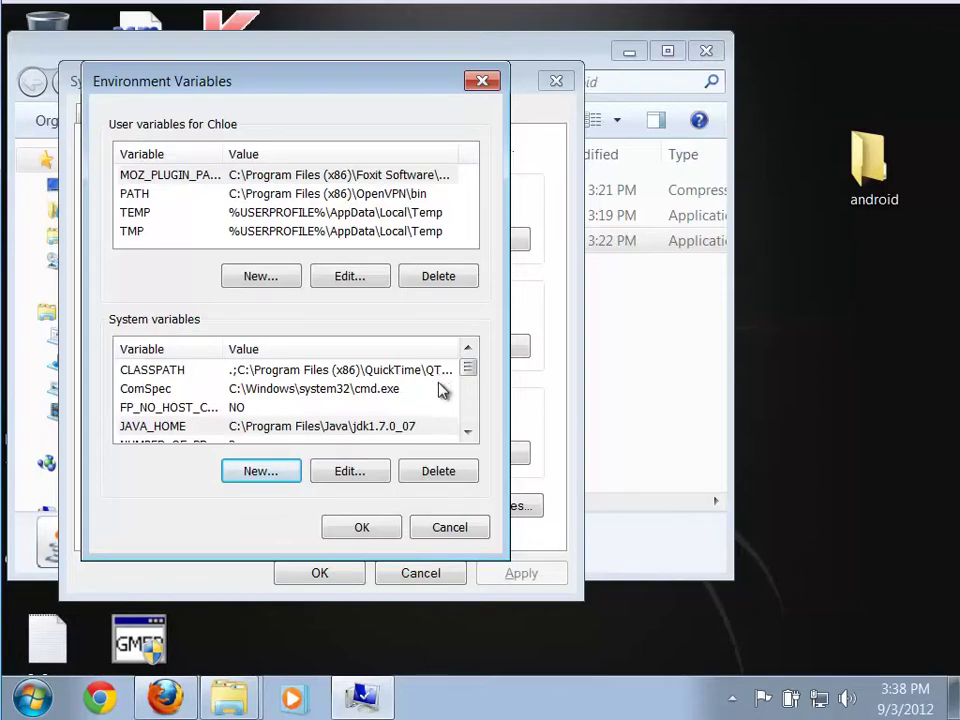
Append ;%JAVA_HOME%\bin to the system Path variable, then save the environment variables and close System Properties.
left_click(469, 432)
left_click(469, 432)
left_click(469, 432)
left_click(469, 432)
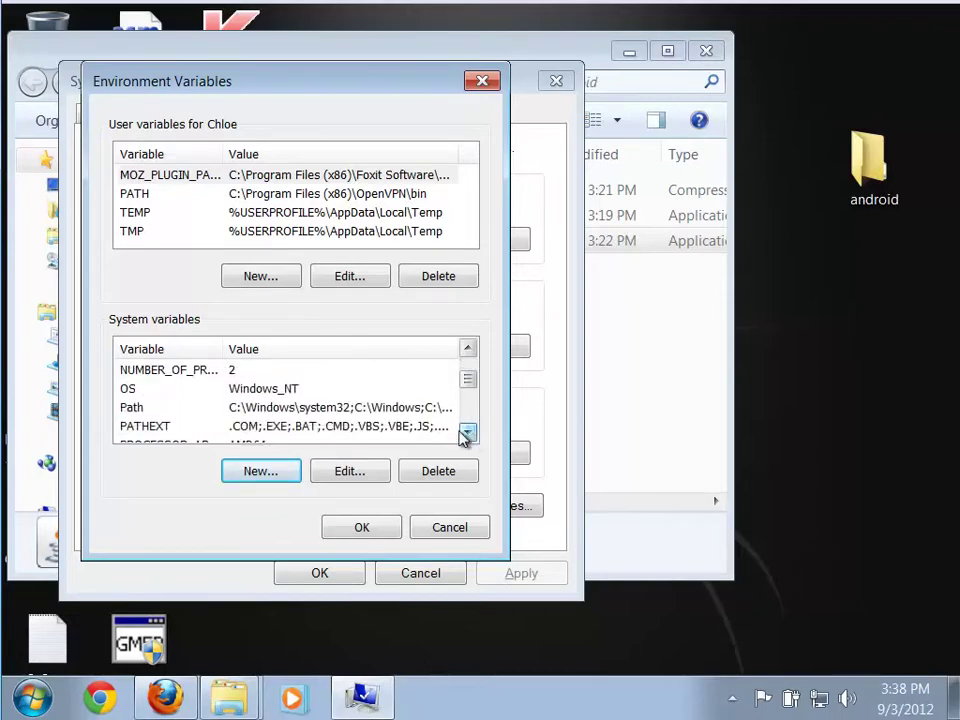
left_click(392, 410)
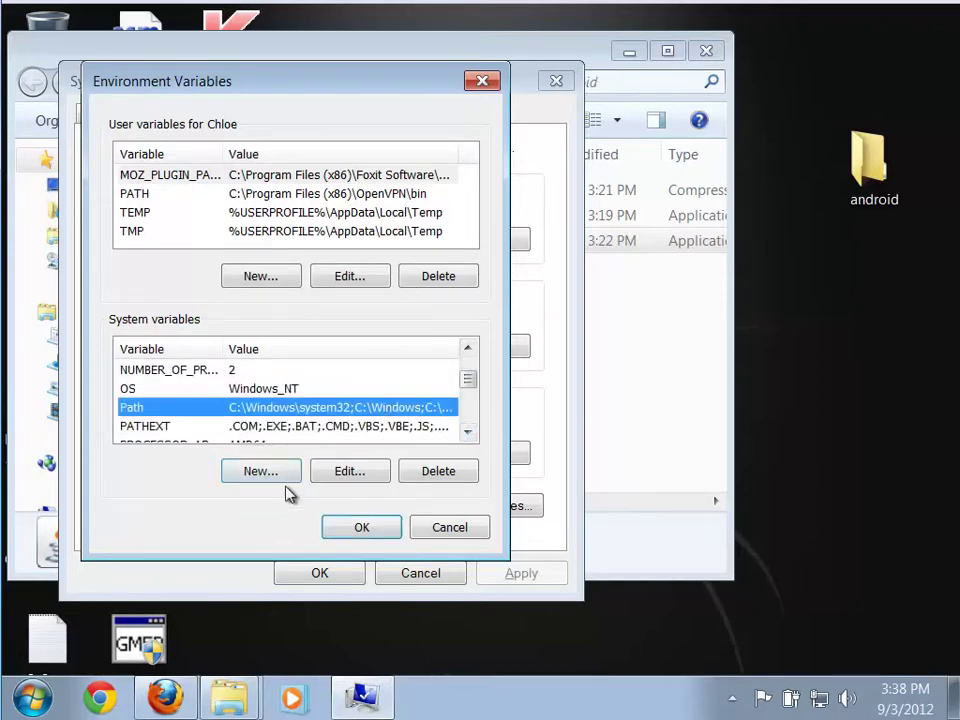
left_click(345, 471)
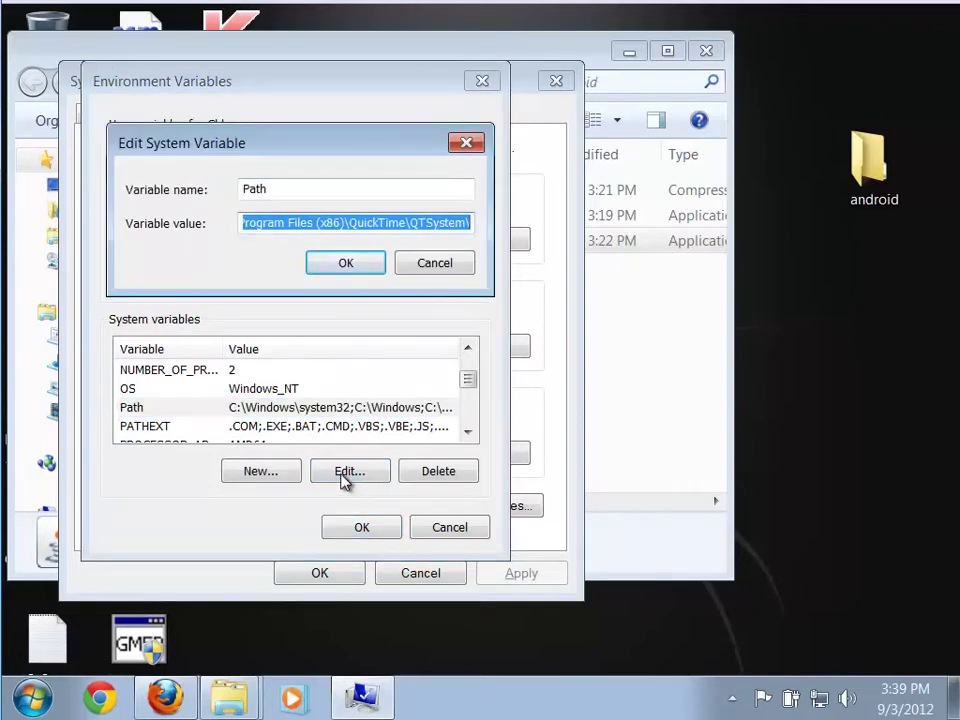
key("End")
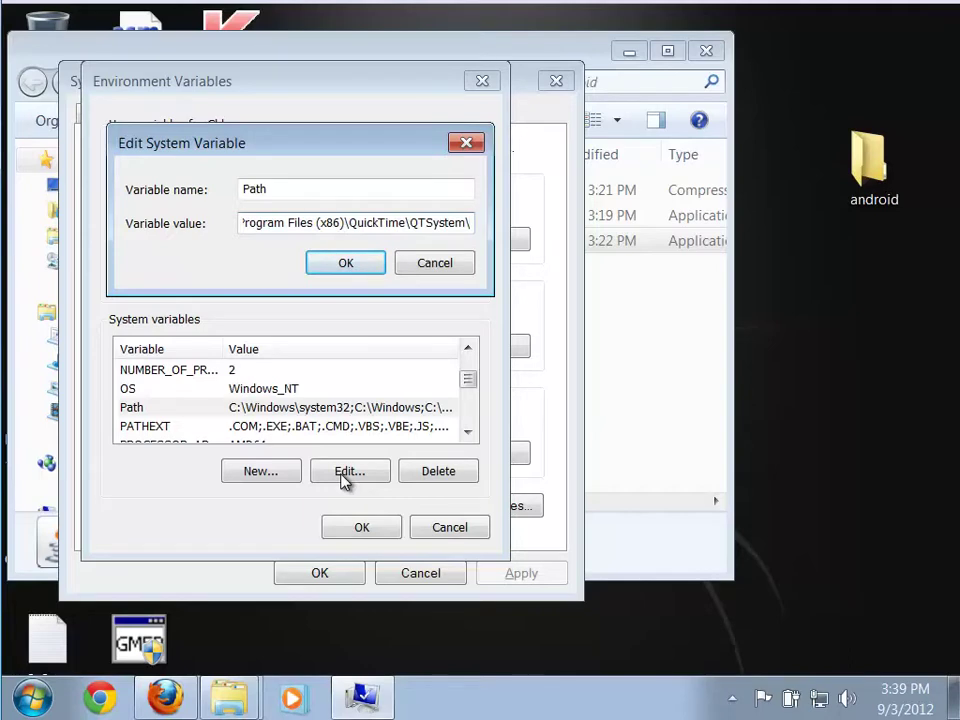
type(";")
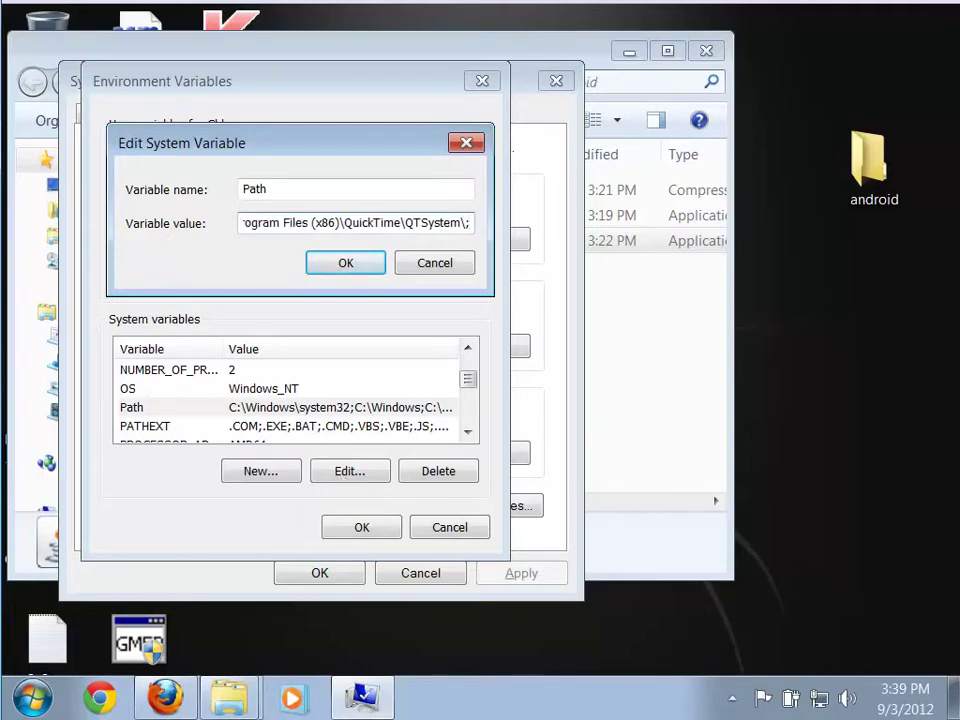
type("%")
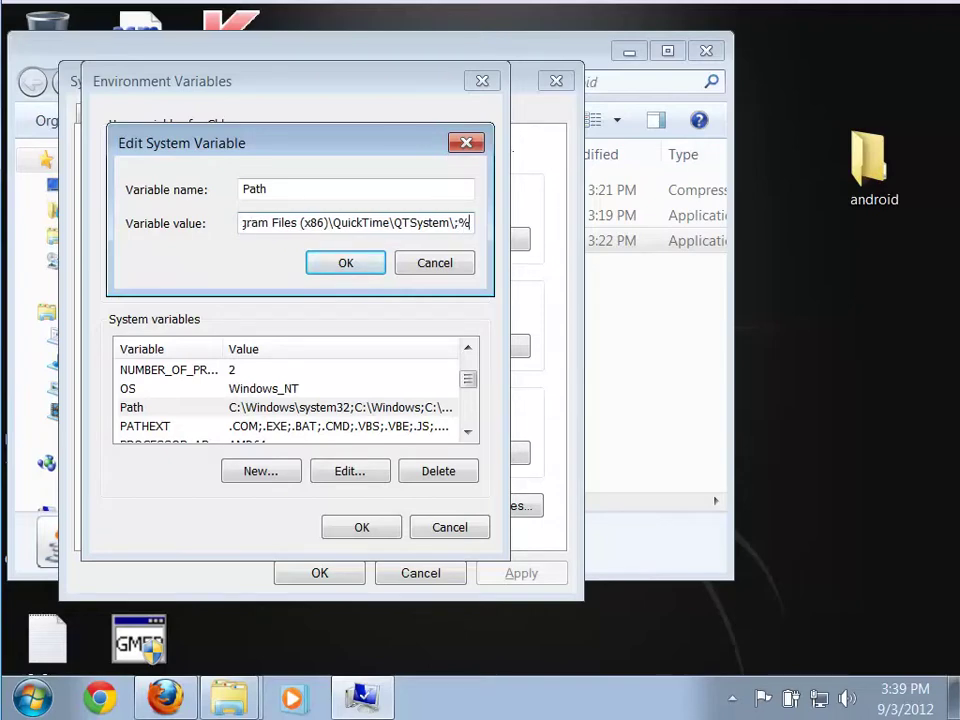
type("JAVA_")
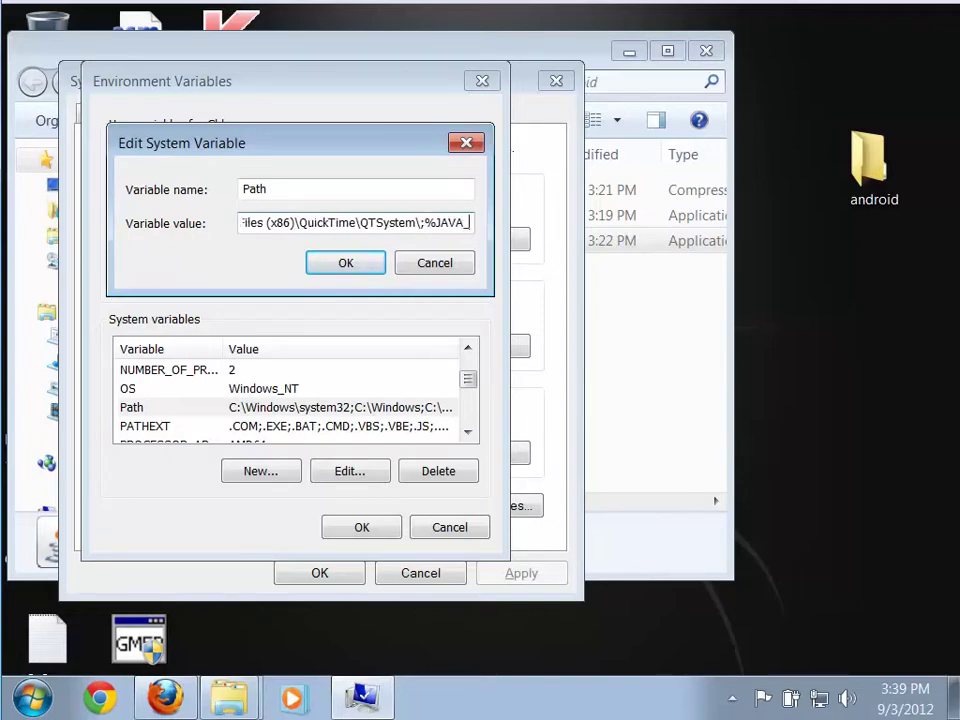
type("HOME%")
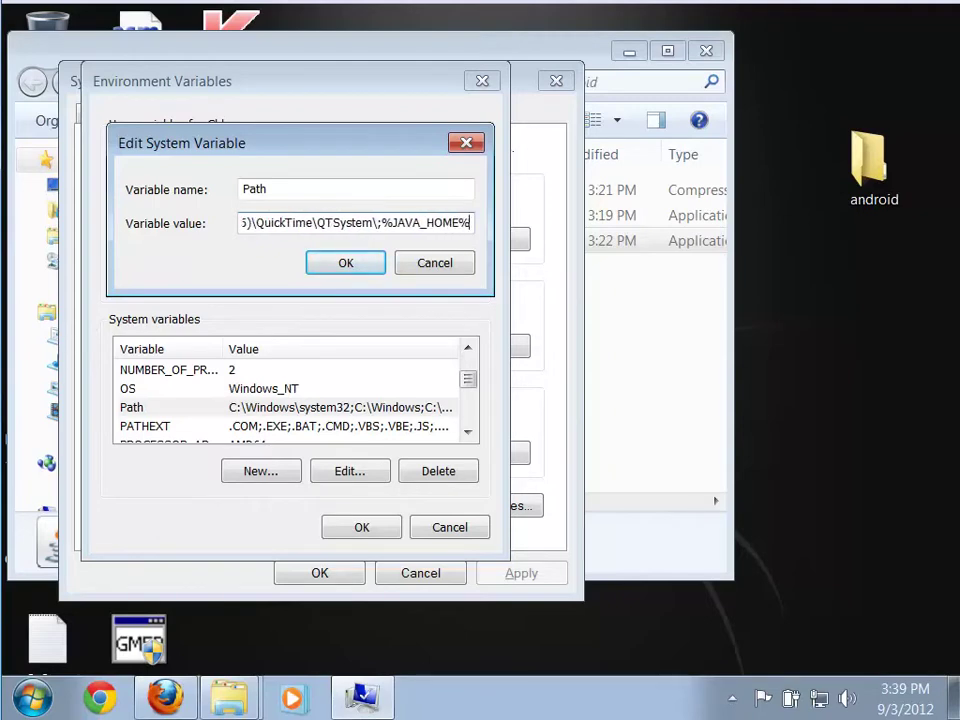
type("\bin")
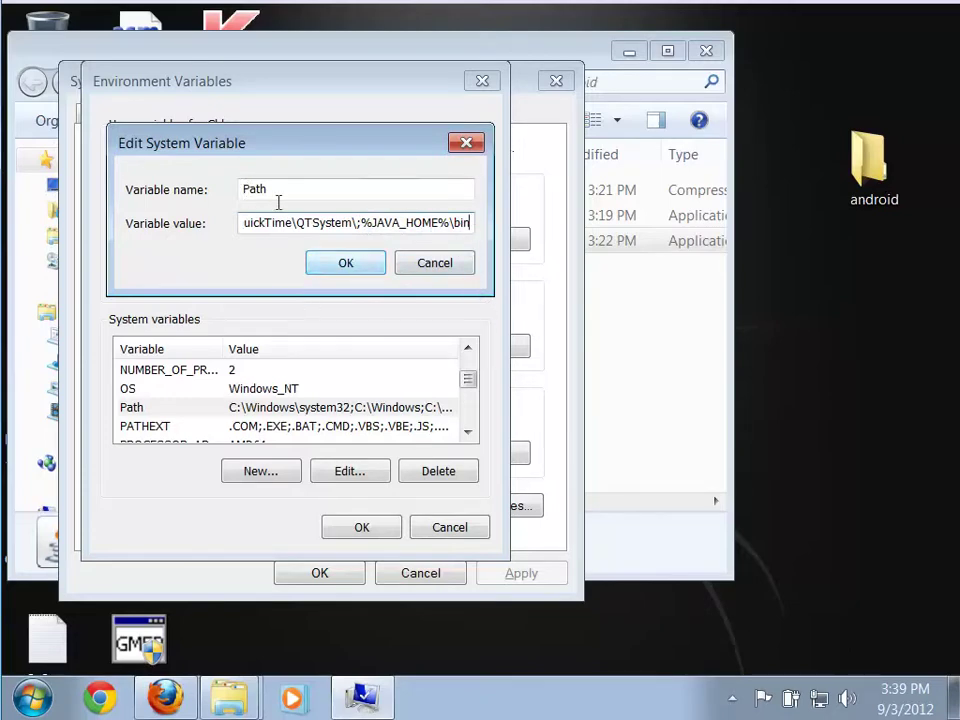
left_click(348, 264)
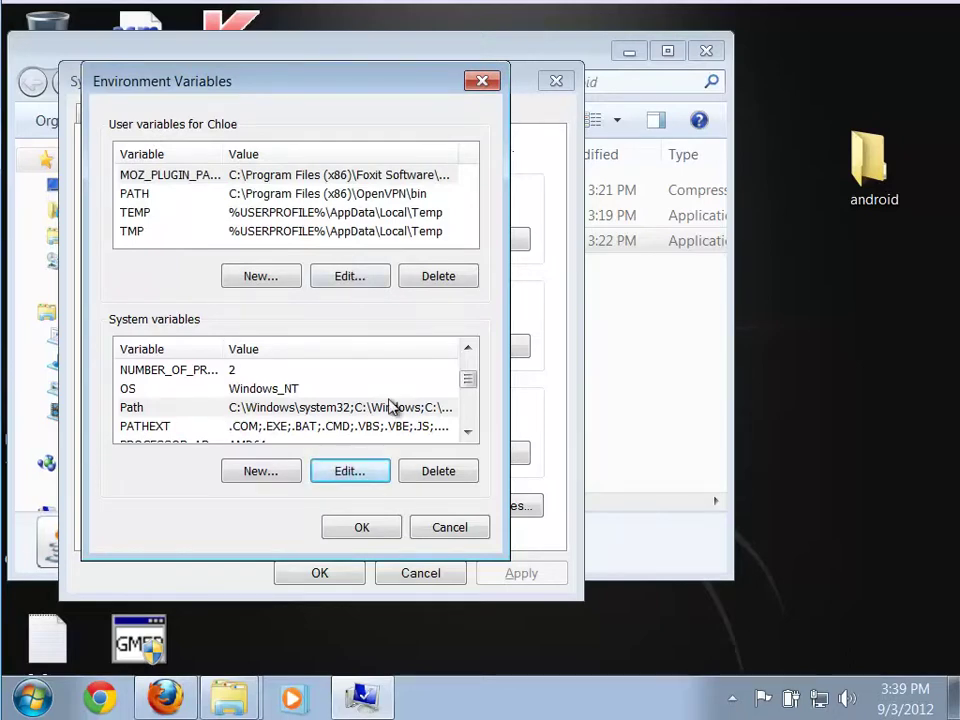
left_click(368, 538)
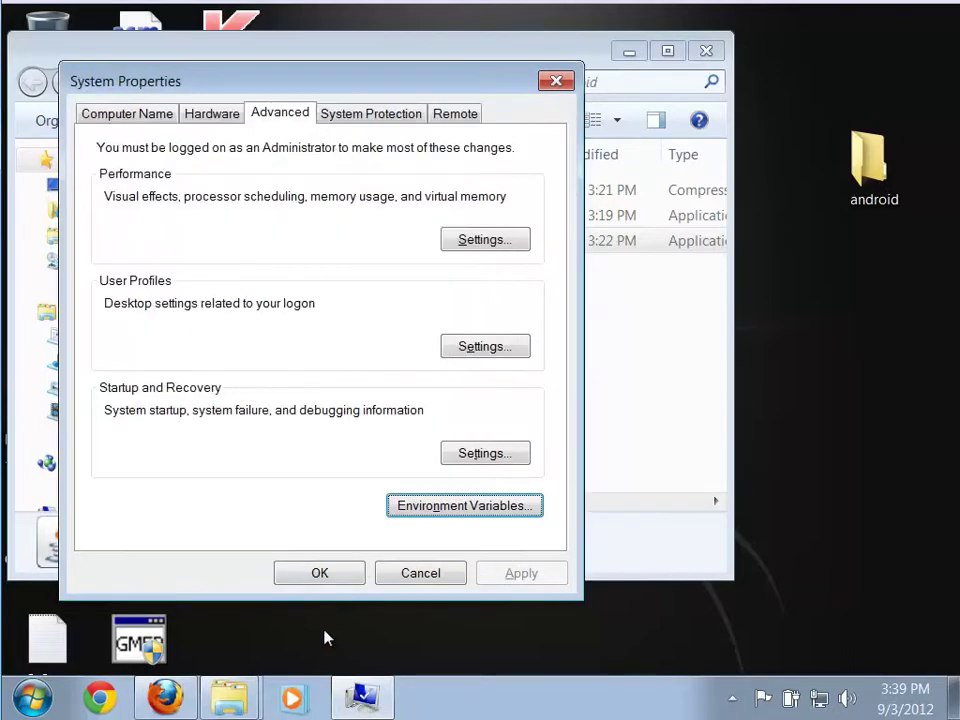
left_click(322, 574)
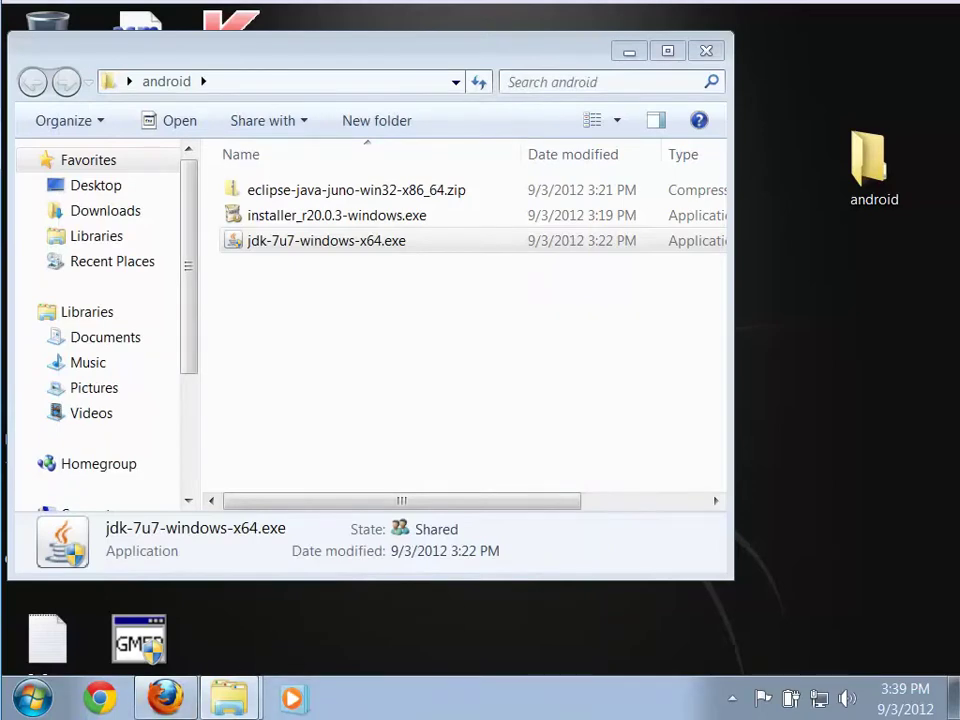
Check the installed Java version by running java -version in a Command Prompt, then close it.
left_click(32, 700)
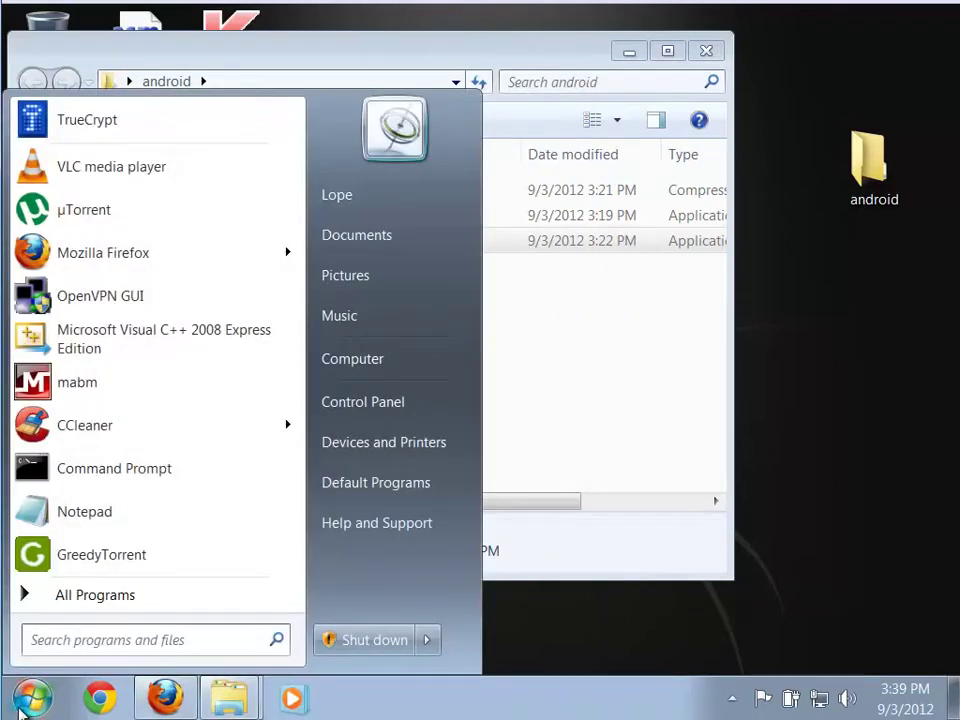
type("cmd")
key("Return")
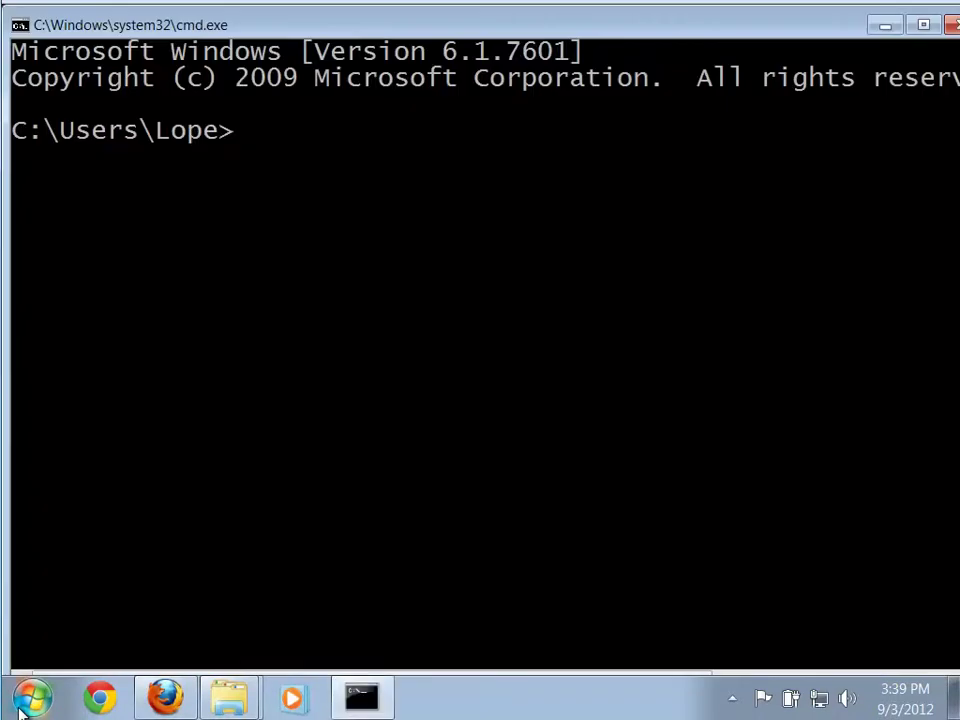
type("java ")
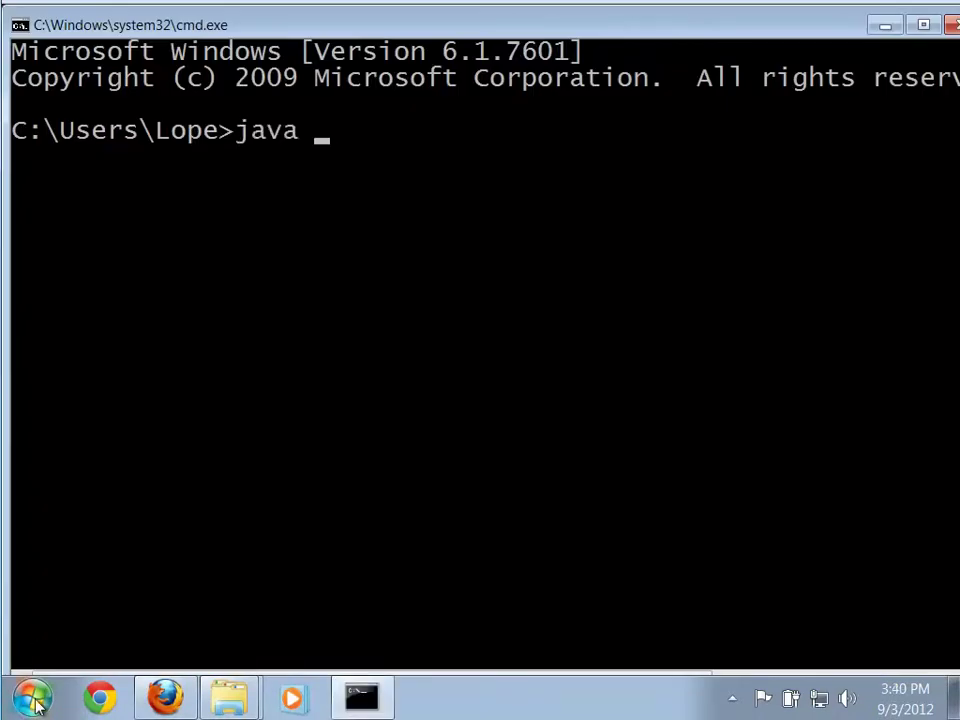
type("-version")
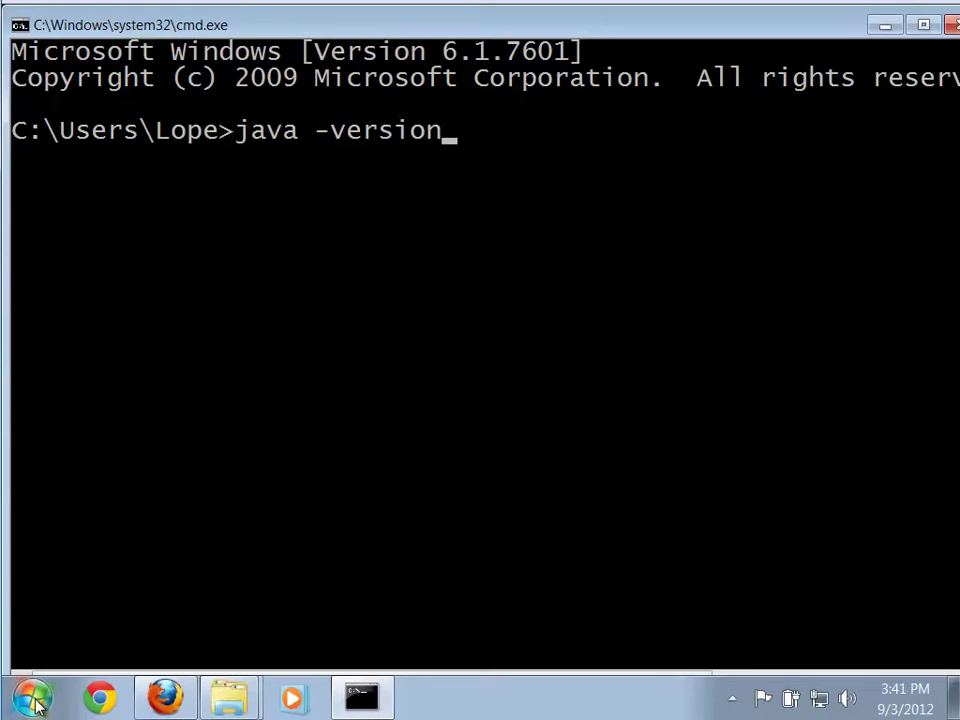
key("Return")
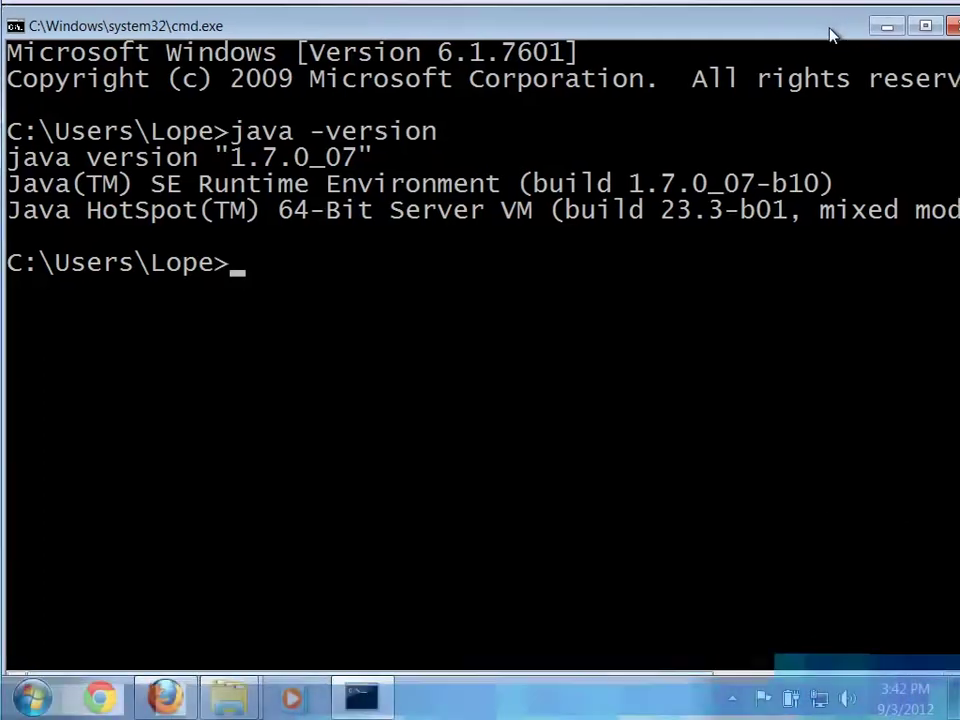
left_click_drag(830, 36, 816, 39)
left_click(942, 34)
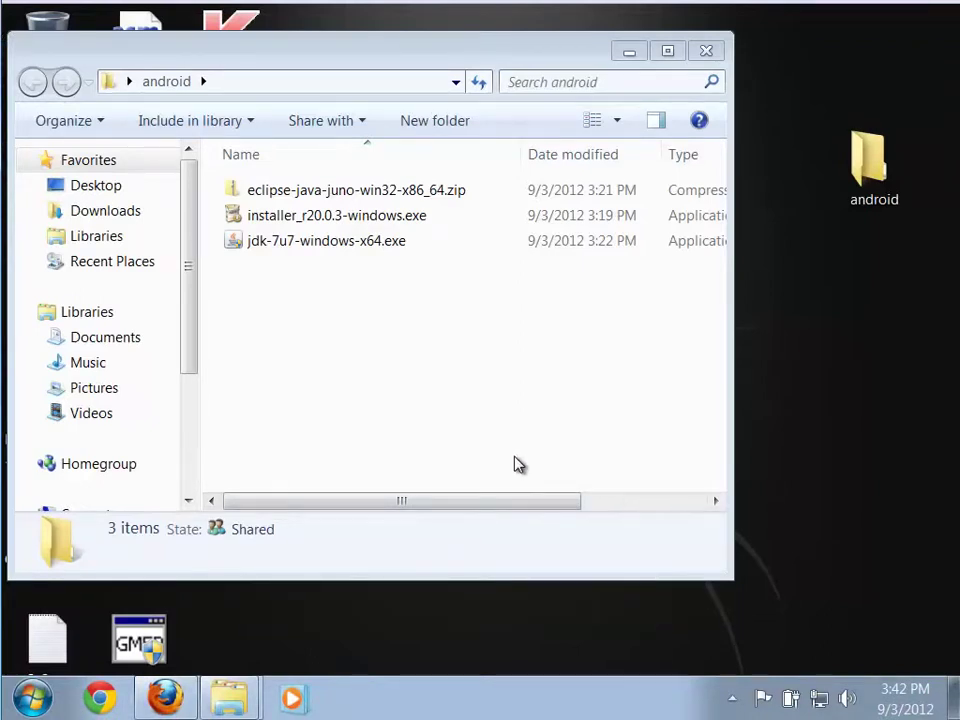
Open eclipse-java-juno-win32-x86_64.zip and examine the contents of its eclipse folder.
left_click_drag(375, 58, 437, 64)
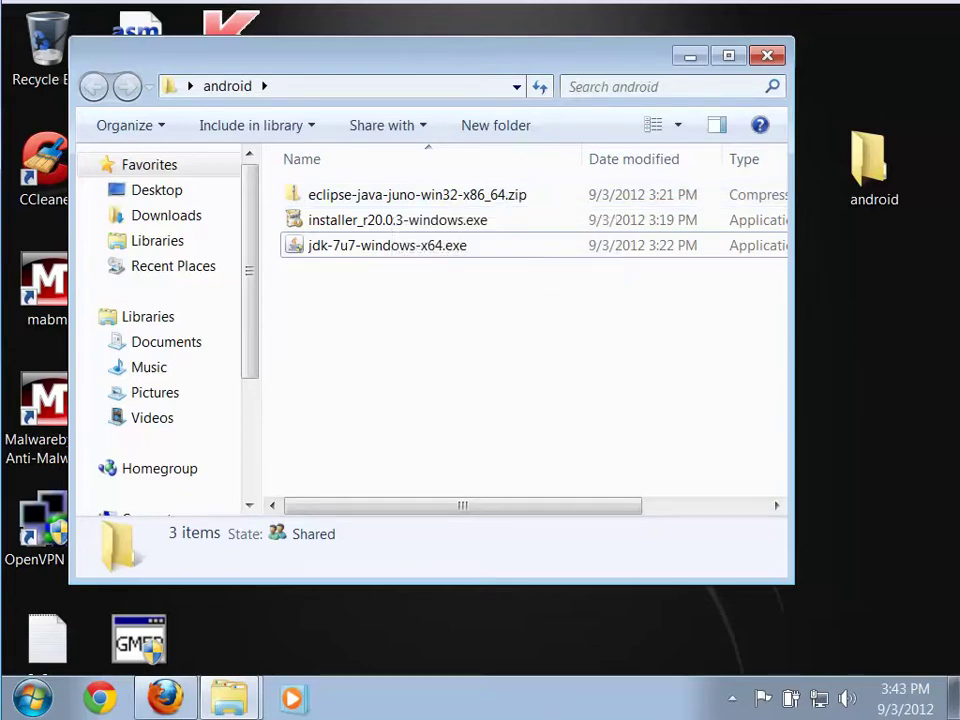
double_click(308, 197)
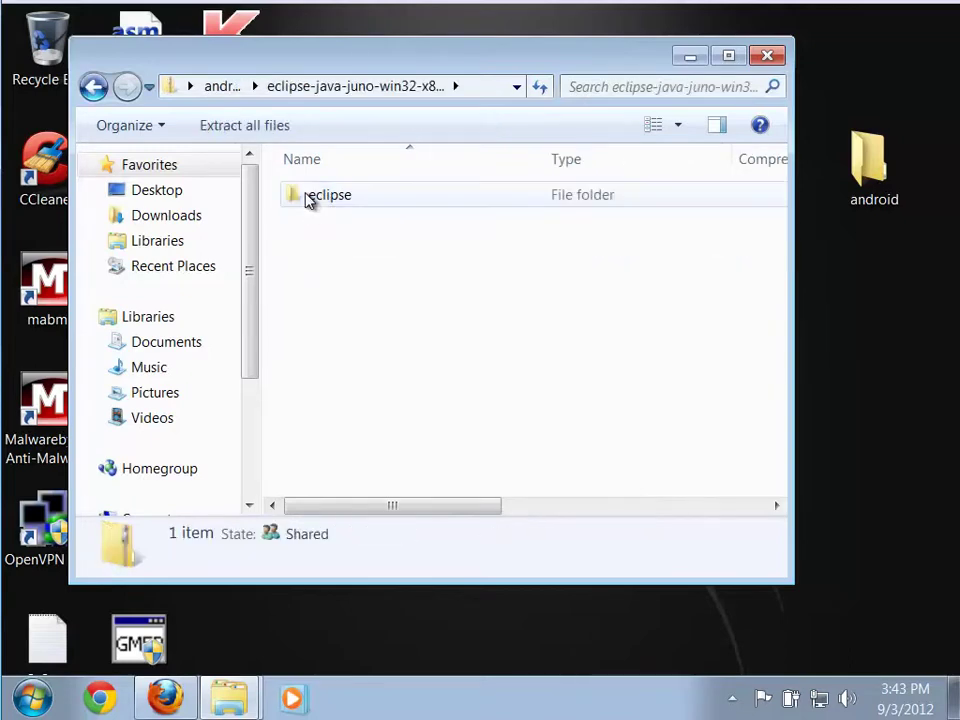
left_click_drag(332, 66, 392, 92)
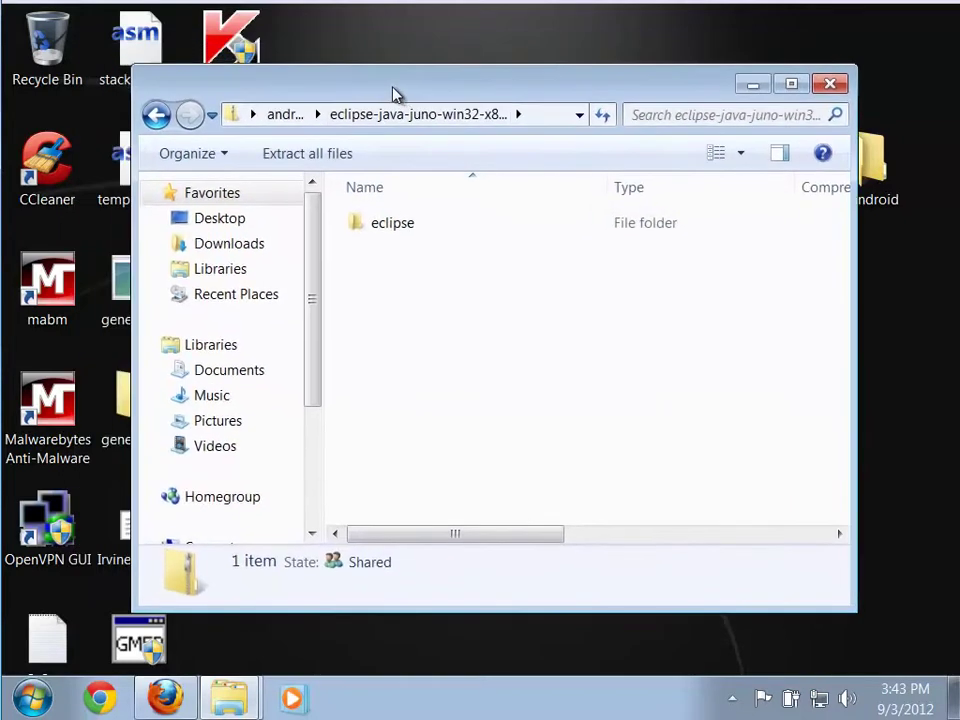
left_click(160, 115)
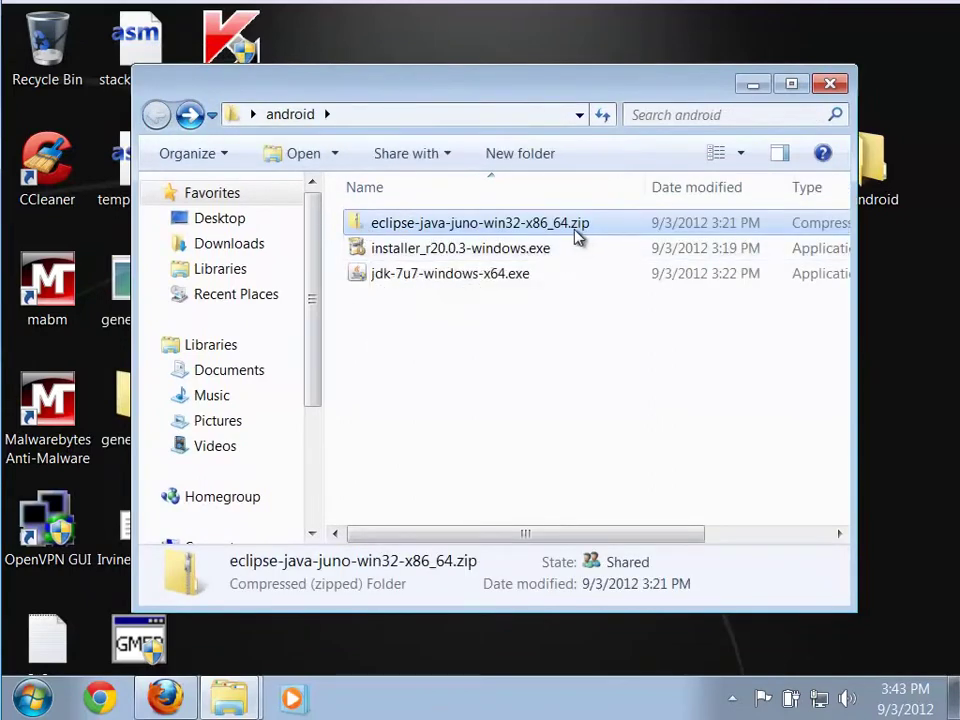
double_click(358, 224)
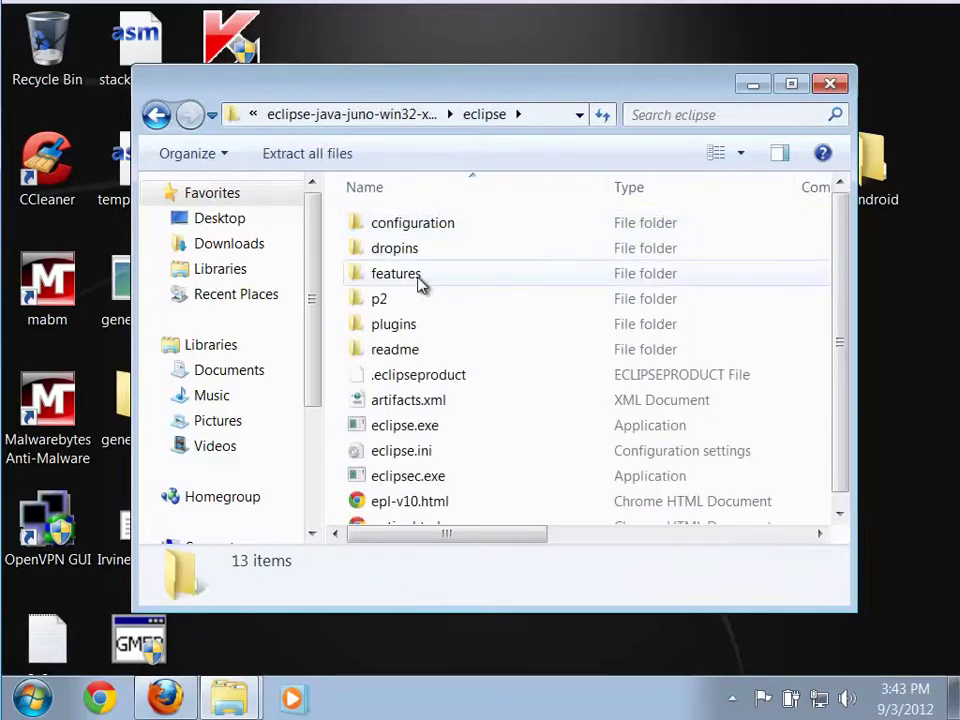
left_click(156, 116)
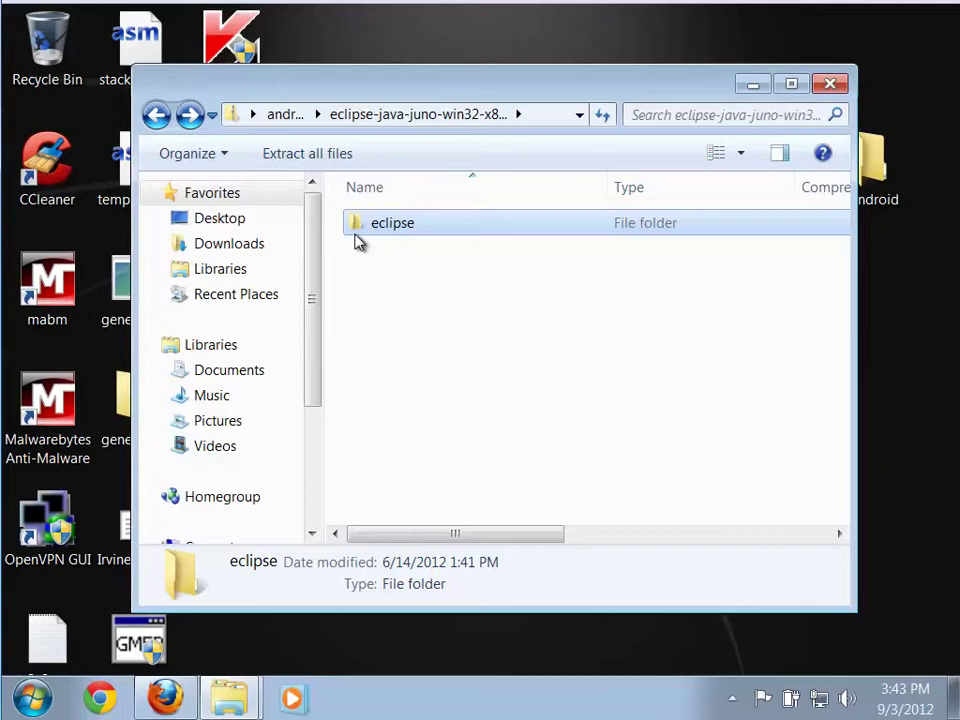
Close the jdk1.7.0_07 folder window and open Local Disk (C:) in a new window.
left_click(236, 706)
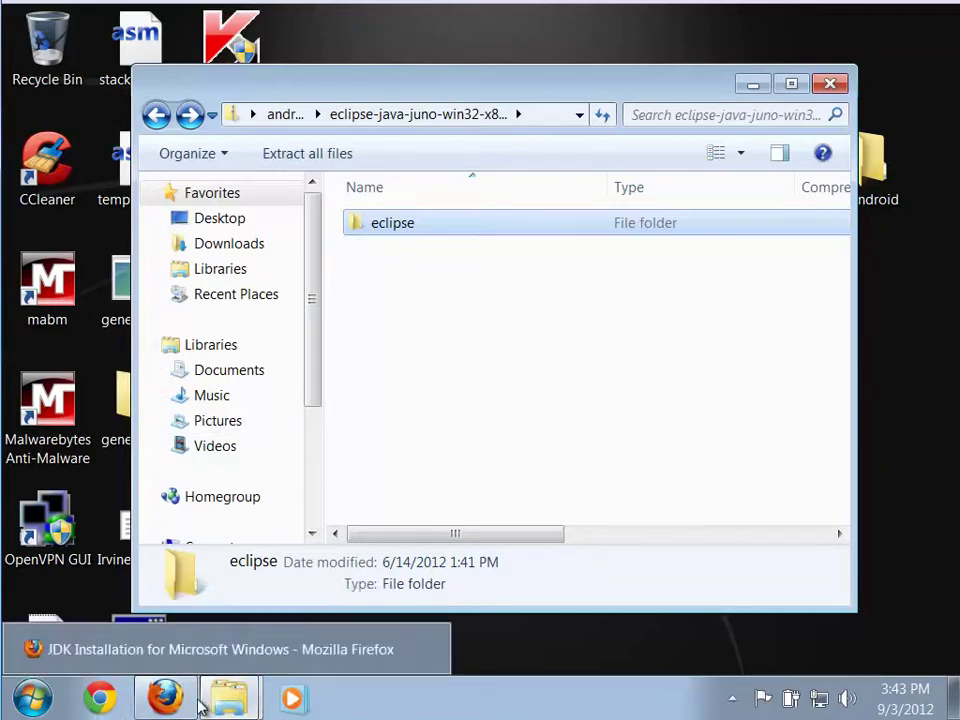
left_click(236, 700)
left_click(232, 650)
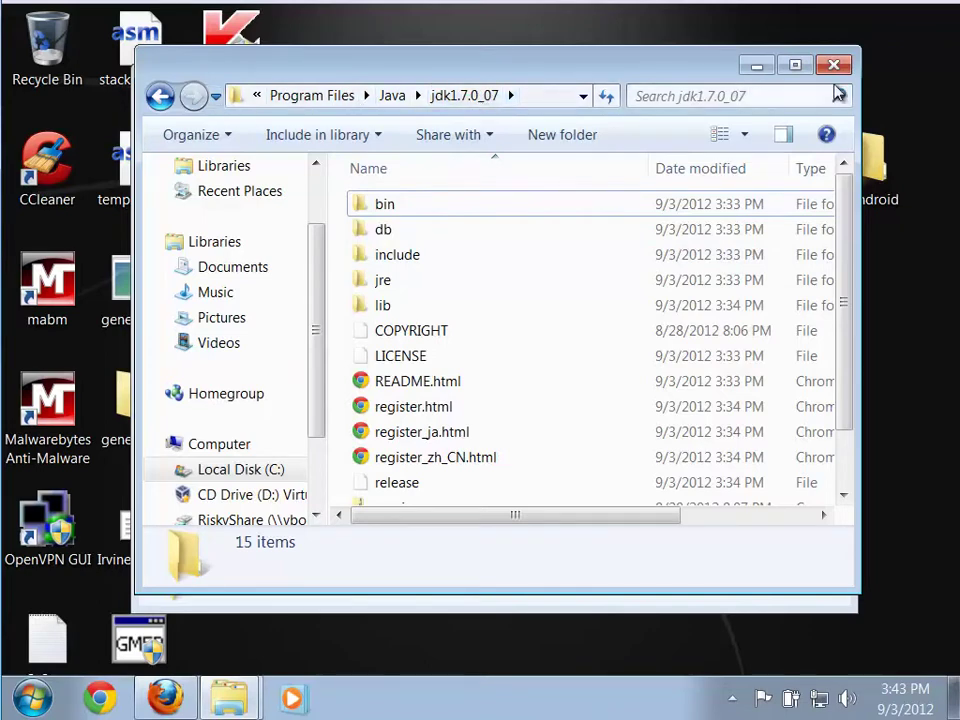
key("alt+F4")
left_click(33, 697)
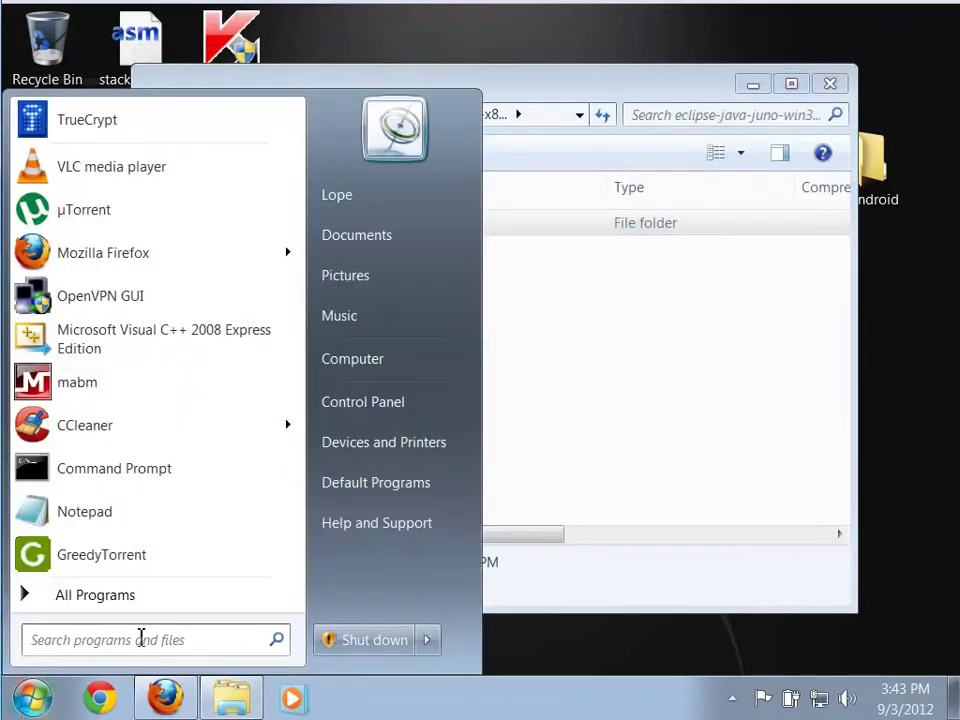
left_click(368, 366)
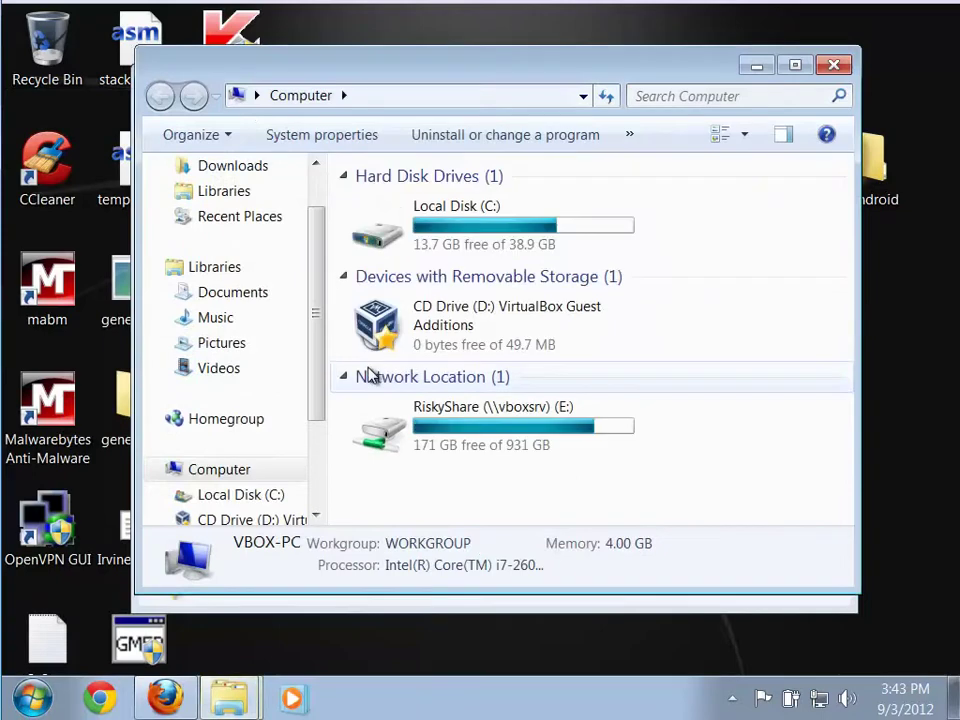
double_click(364, 240)
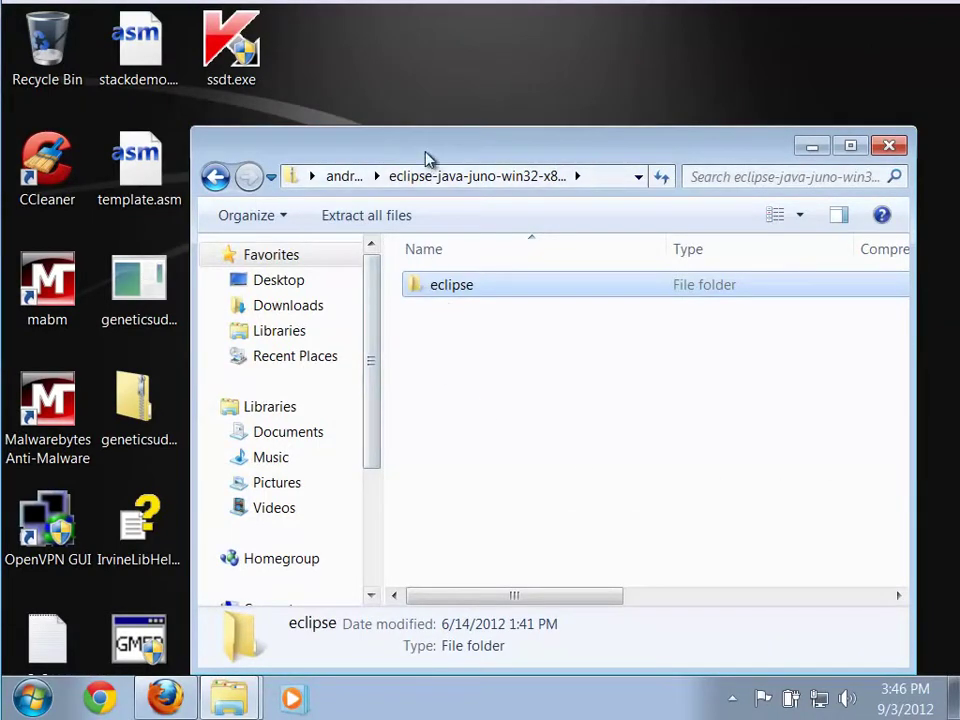
Extract the eclipse folder from the zip archive to the desktop and return to the android folder.
left_click_drag(428, 160, 426, 247)
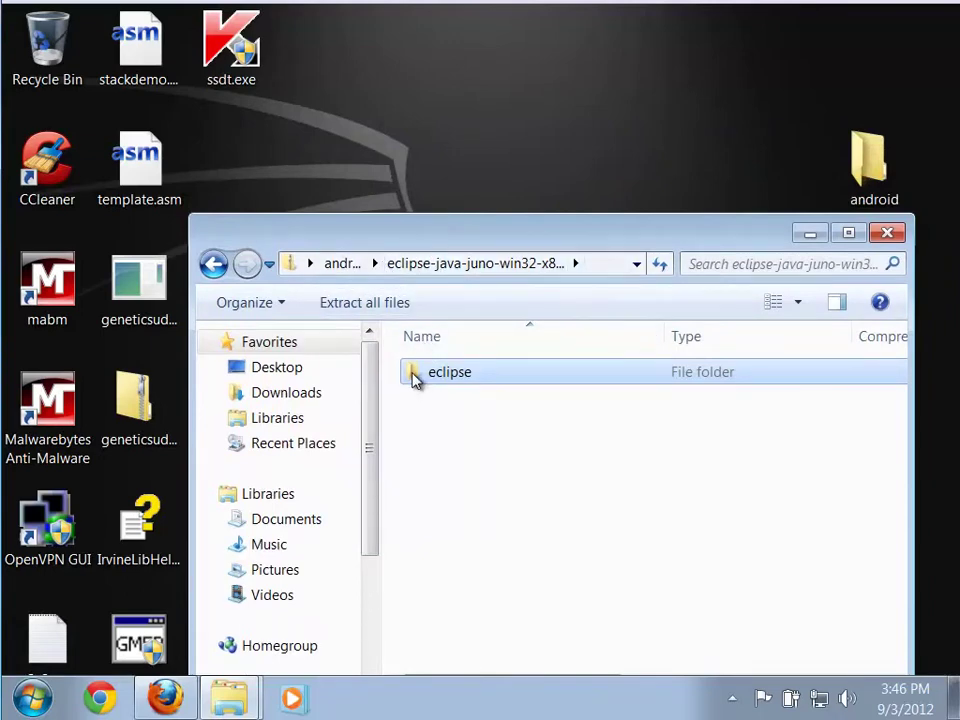
left_click_drag(415, 380, 438, 172)
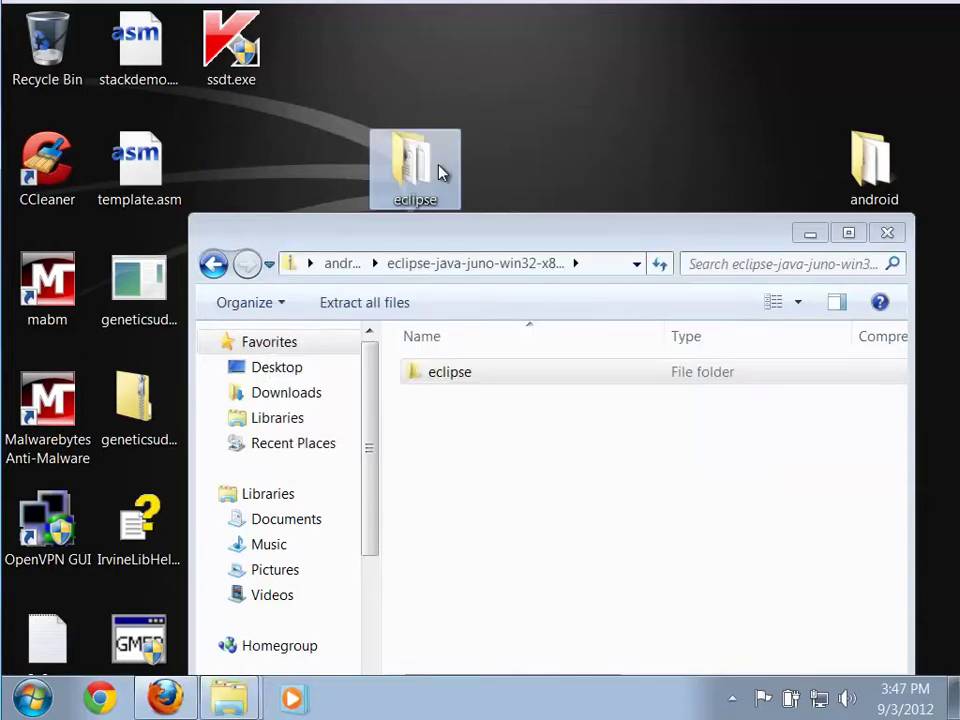
left_click(208, 266)
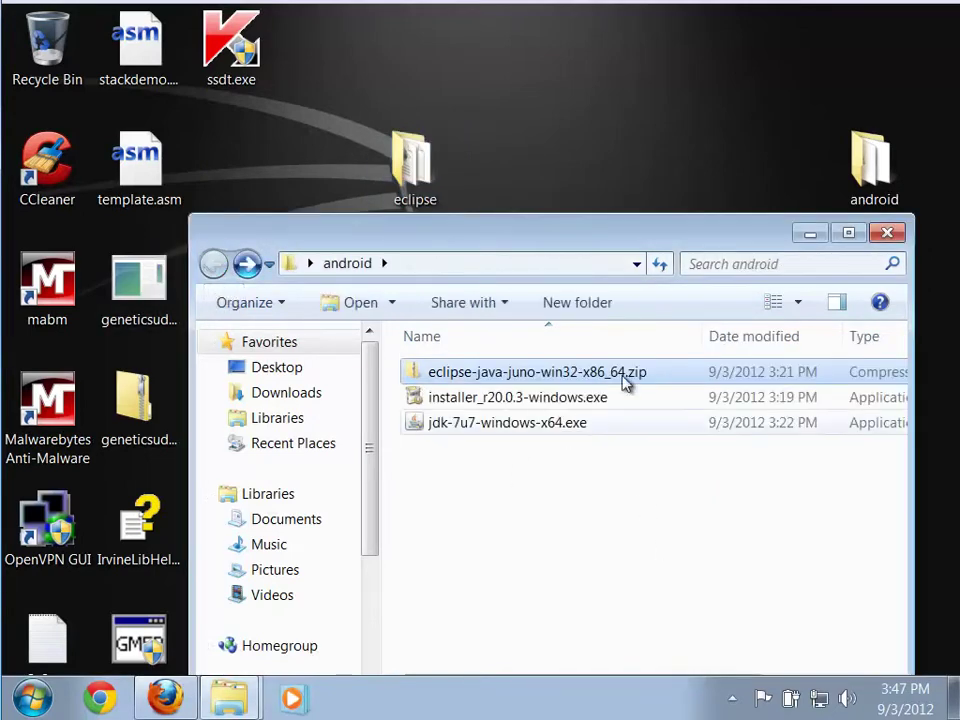
Move the eclipse folder from the desktop into Program Files on drive C, authorizing the move with the administrator password.
left_click(810, 236)
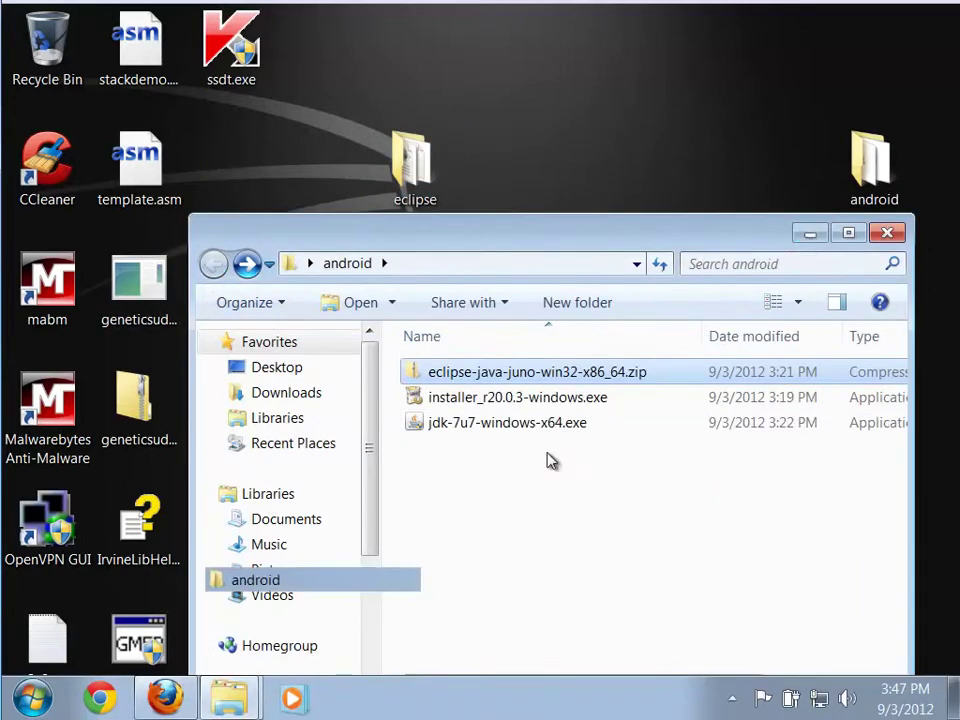
mouse_move(229, 697)
left_click(238, 659)
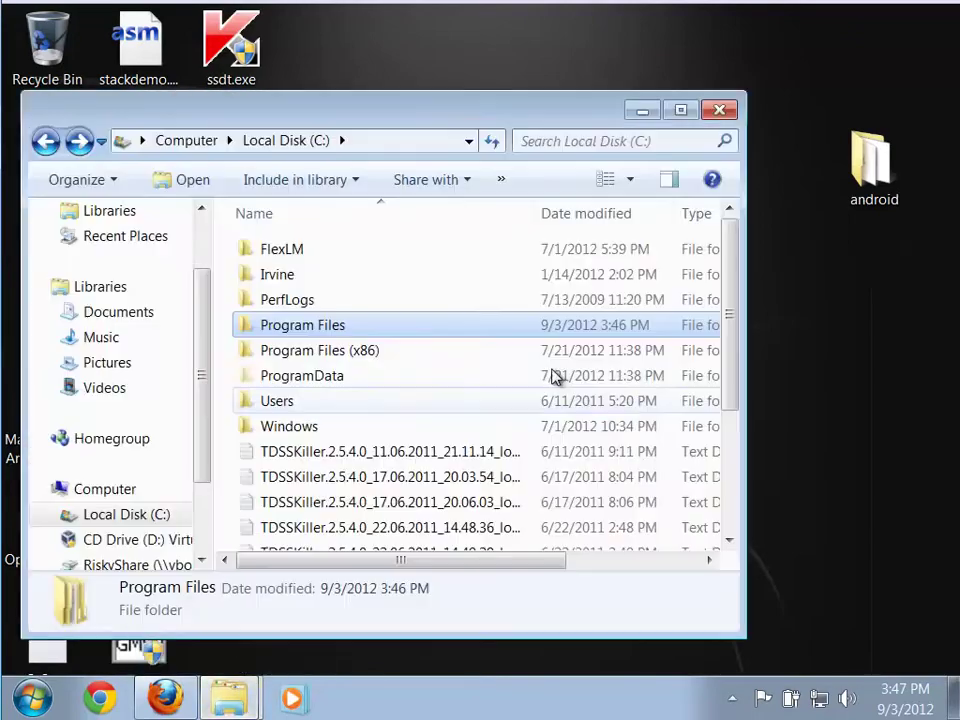
left_click_drag(347, 113, 435, 232)
left_click_drag(412, 178, 401, 447)
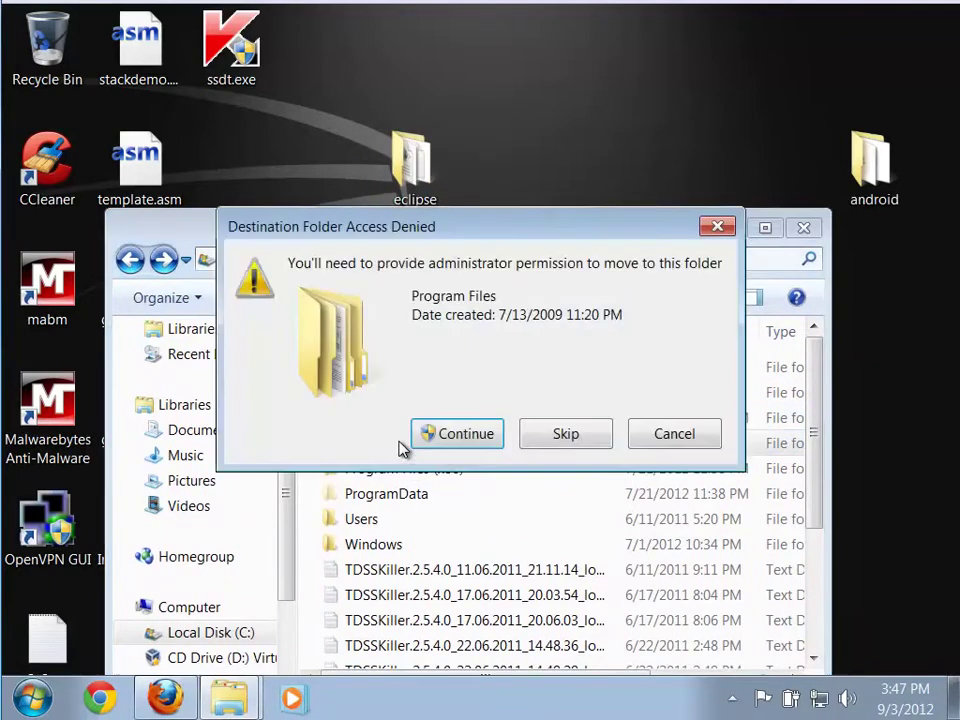
left_click(458, 436)
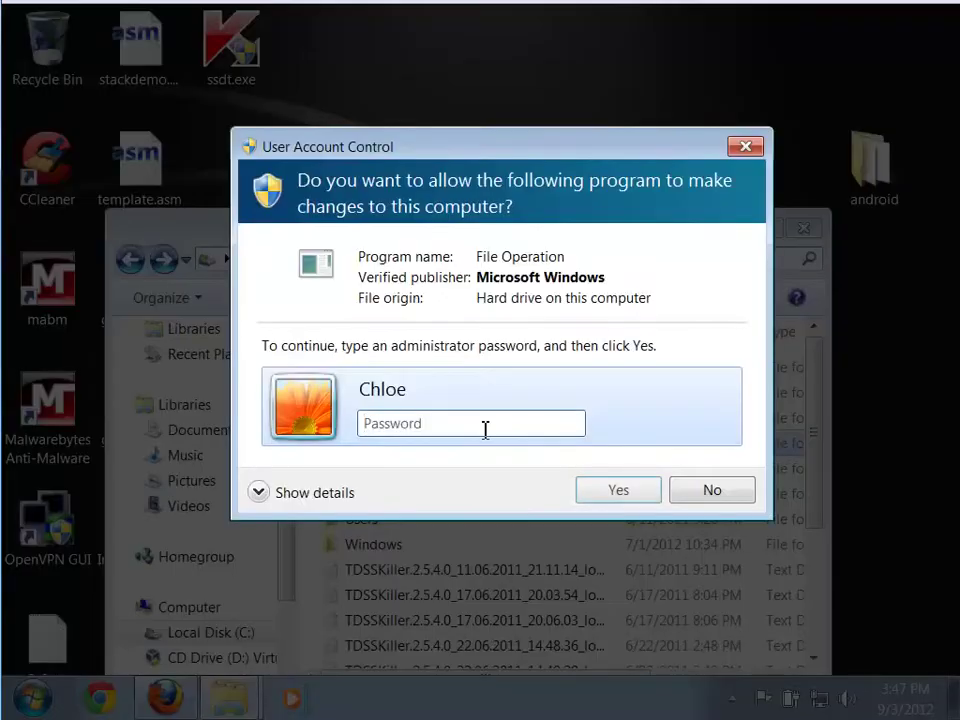
type("***")
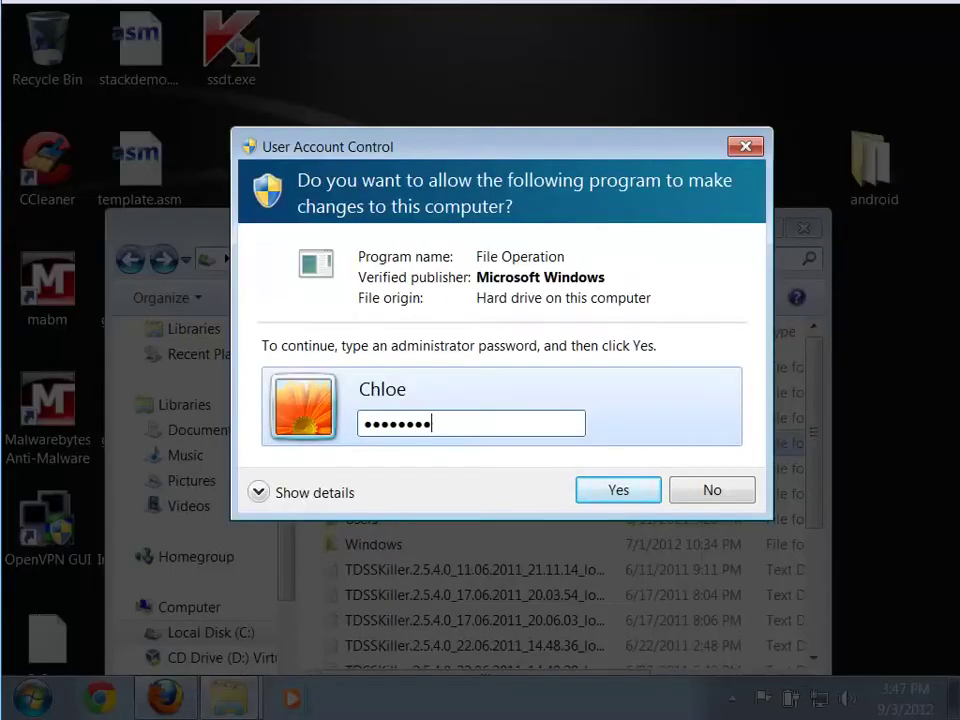
left_click(616, 499)
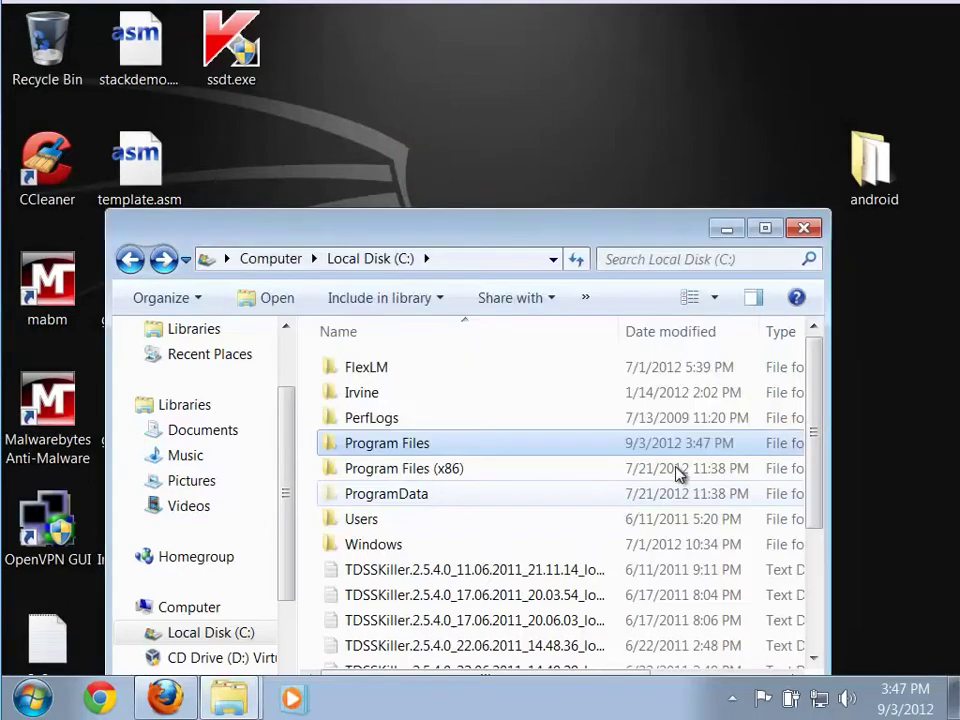
Open the eclipse folder inside Program Files and examine its contents.
left_click_drag(599, 229, 616, 124)
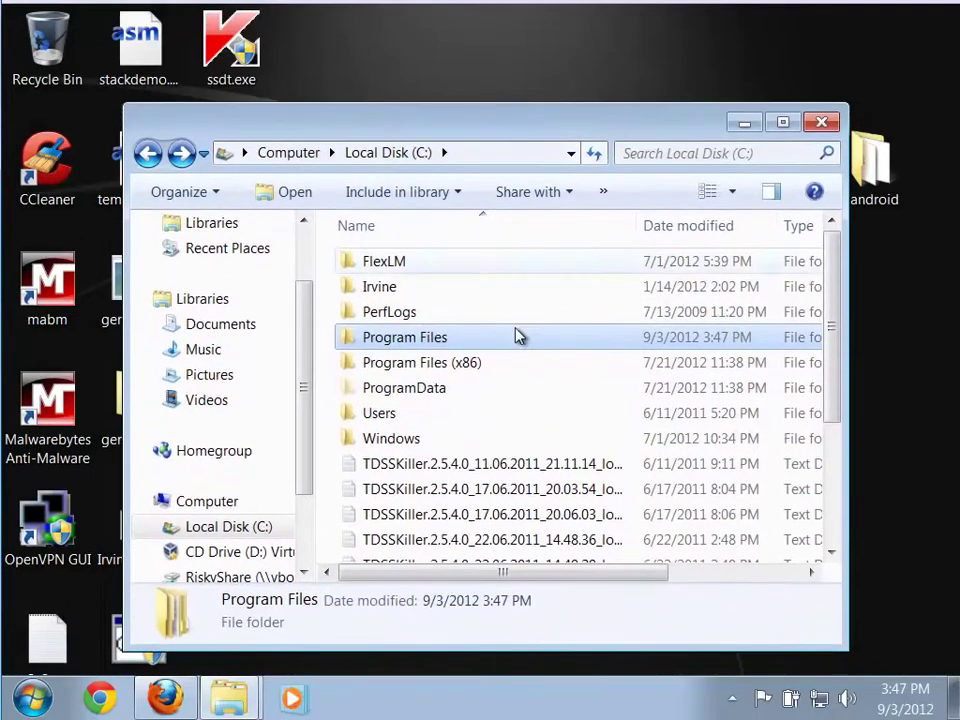
double_click(440, 337)
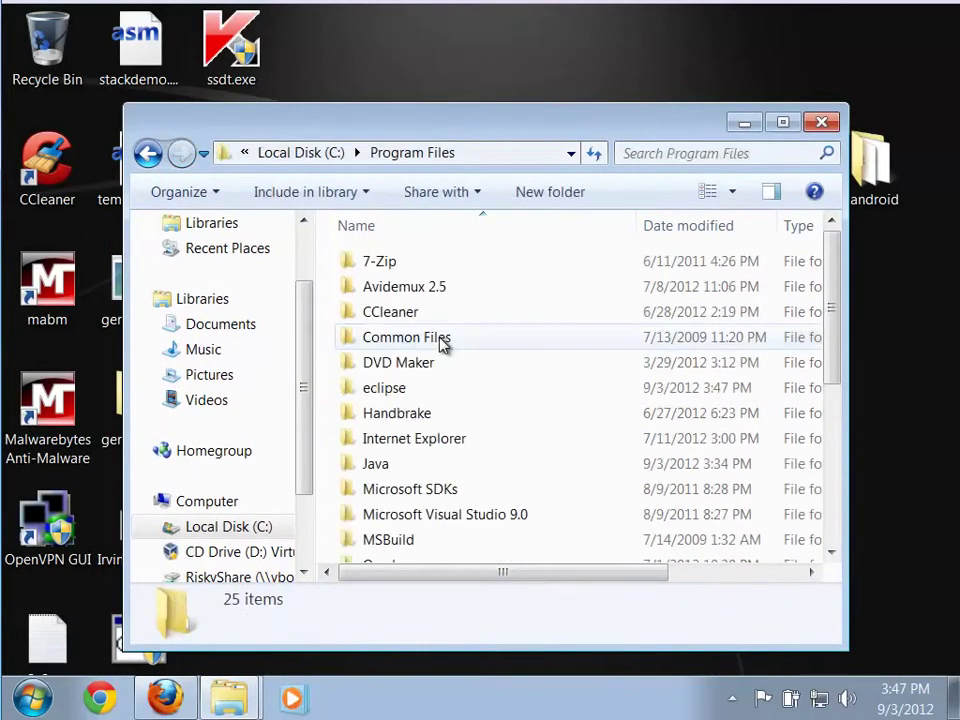
double_click(368, 394)
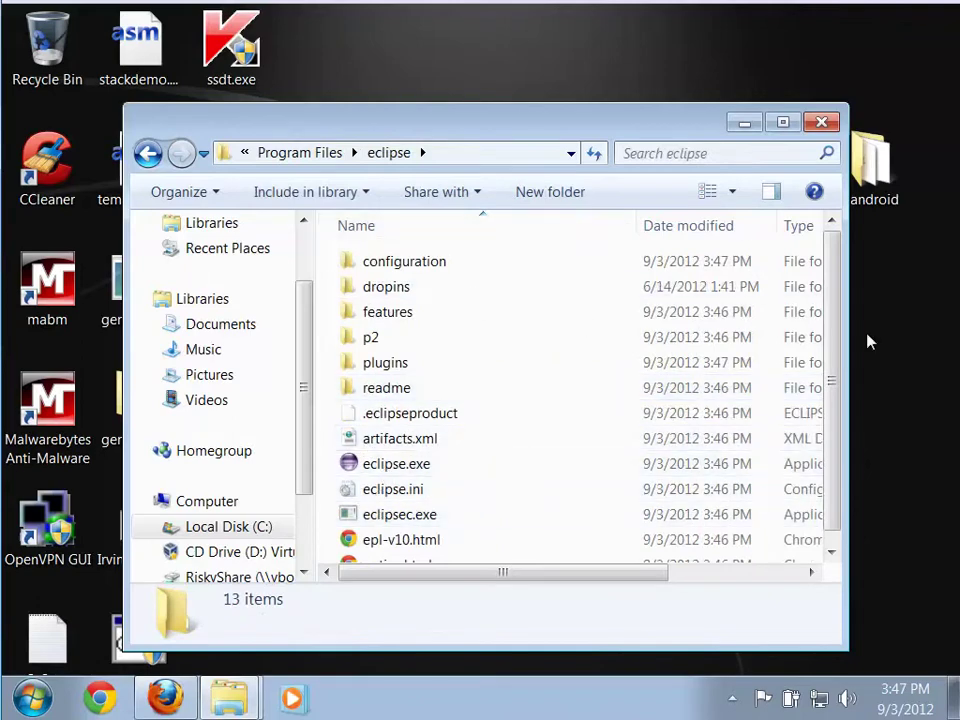
left_click_drag(828, 379, 838, 326)
Look through the Start menu's full list of installed programs for an Eclipse entry.
left_click(33, 697)
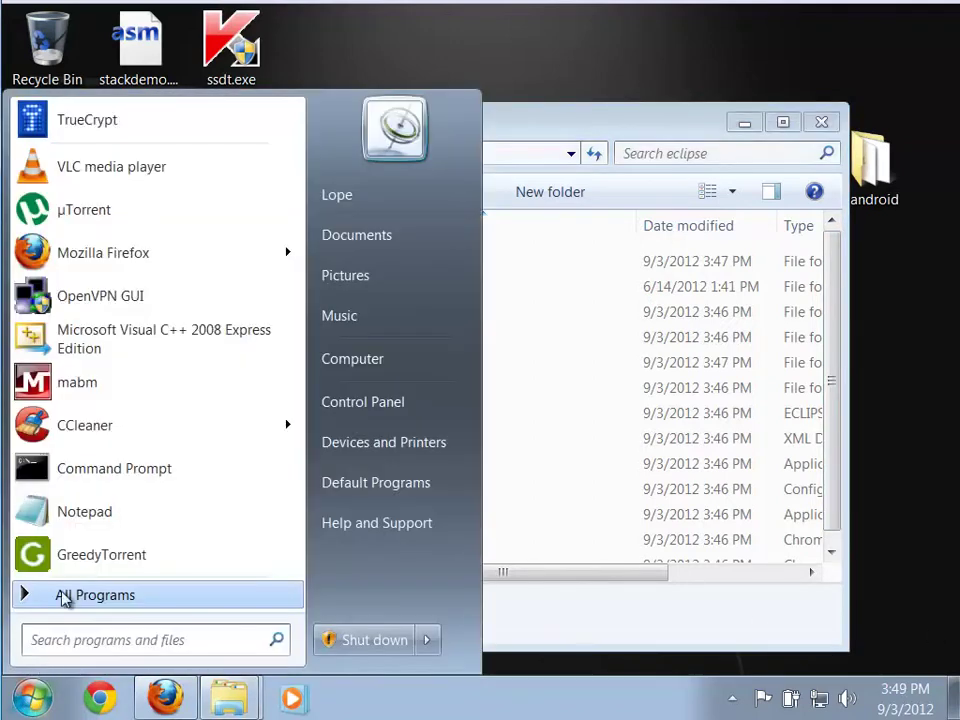
left_click(64, 602)
left_click_drag(298, 336, 293, 293)
scroll(274, 411, "down", 3)
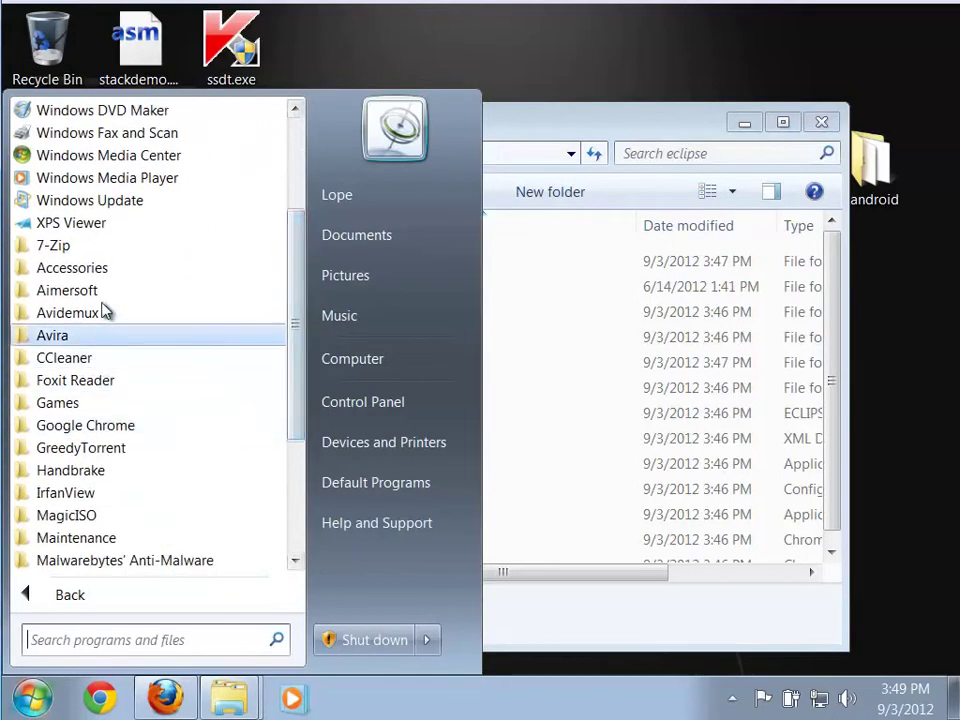
left_click_drag(289, 358, 280, 507)
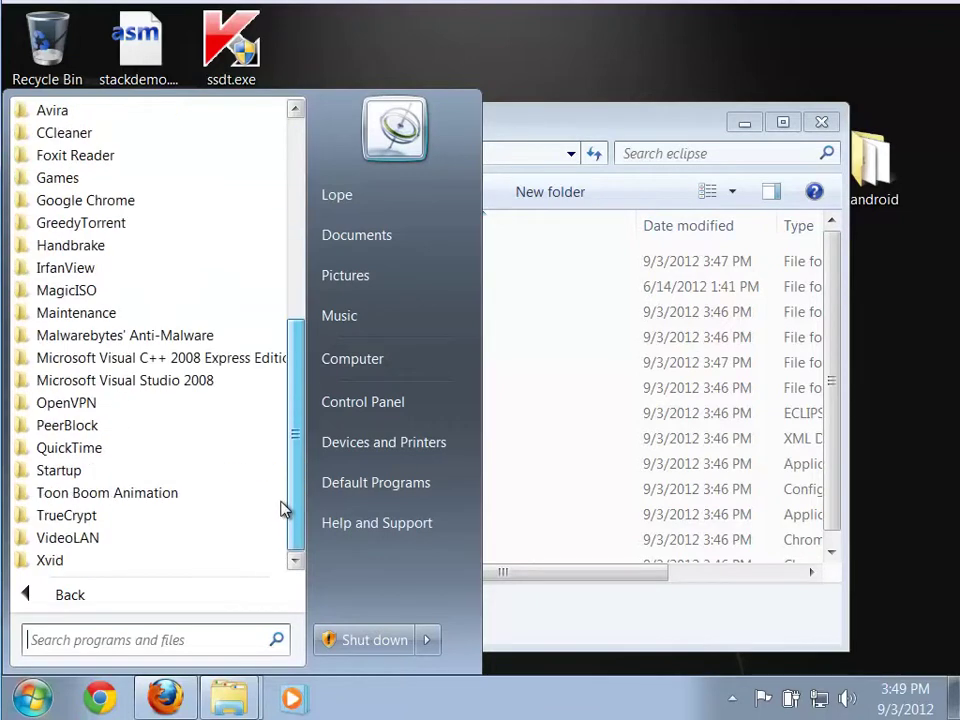
scroll(276, 510, "up", 6)
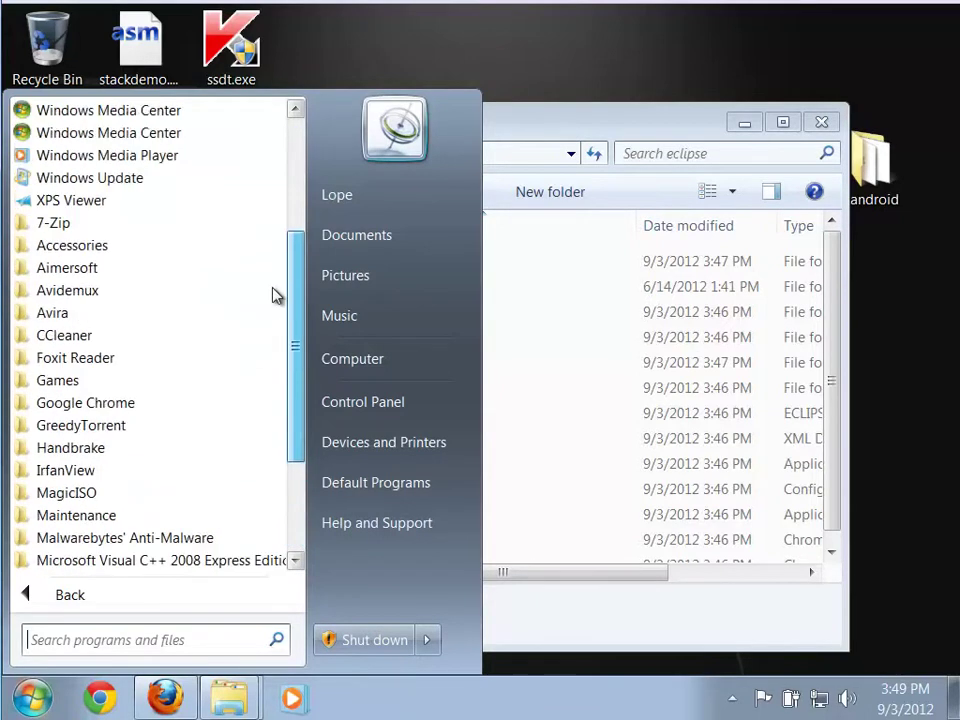
left_click(85, 597)
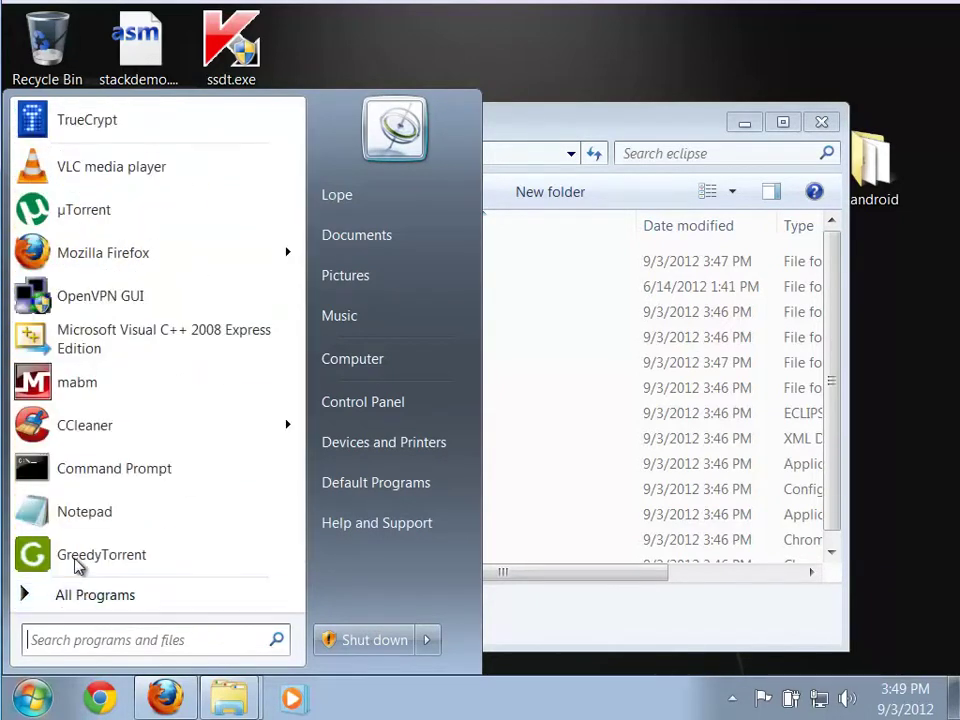
Open the all-users Start Menu folder in a window and go into its Programs folder.
right_click(83, 610)
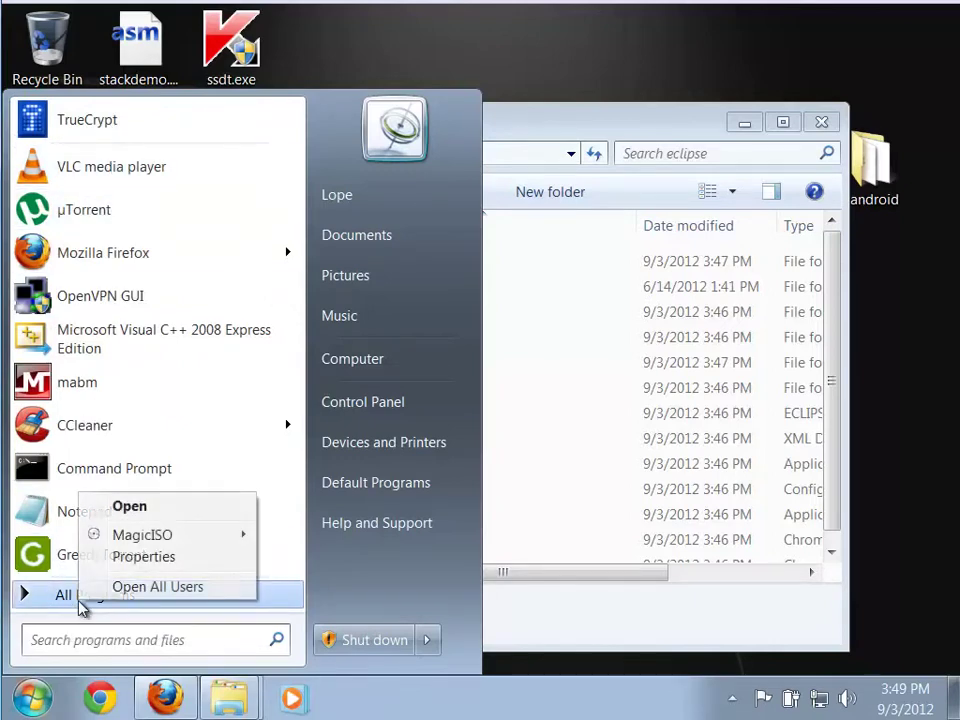
left_click(143, 587)
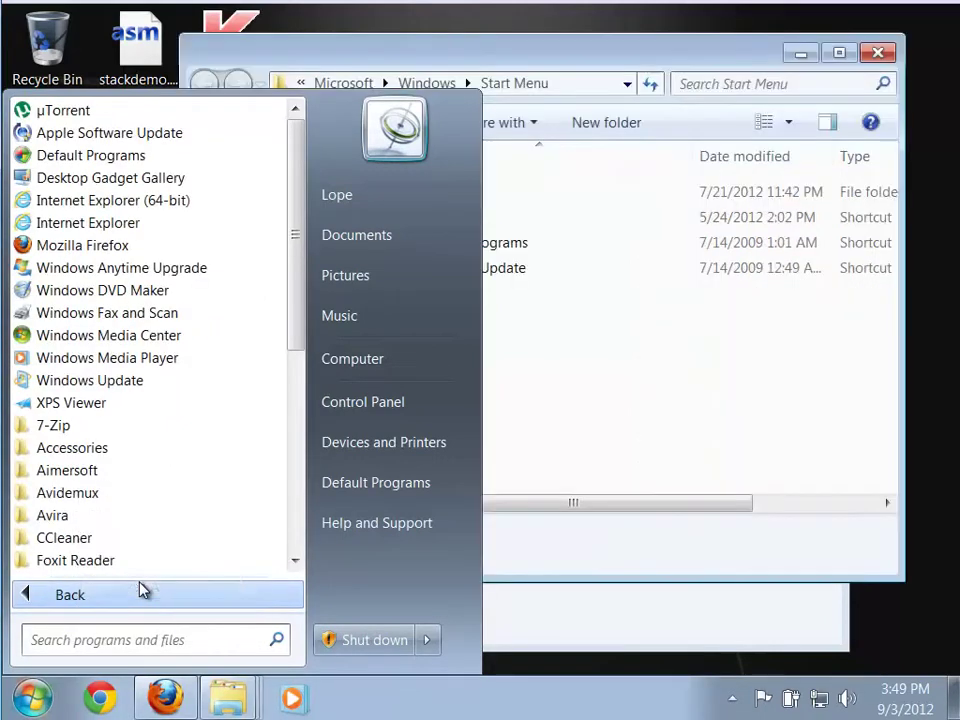
left_click(476, 66)
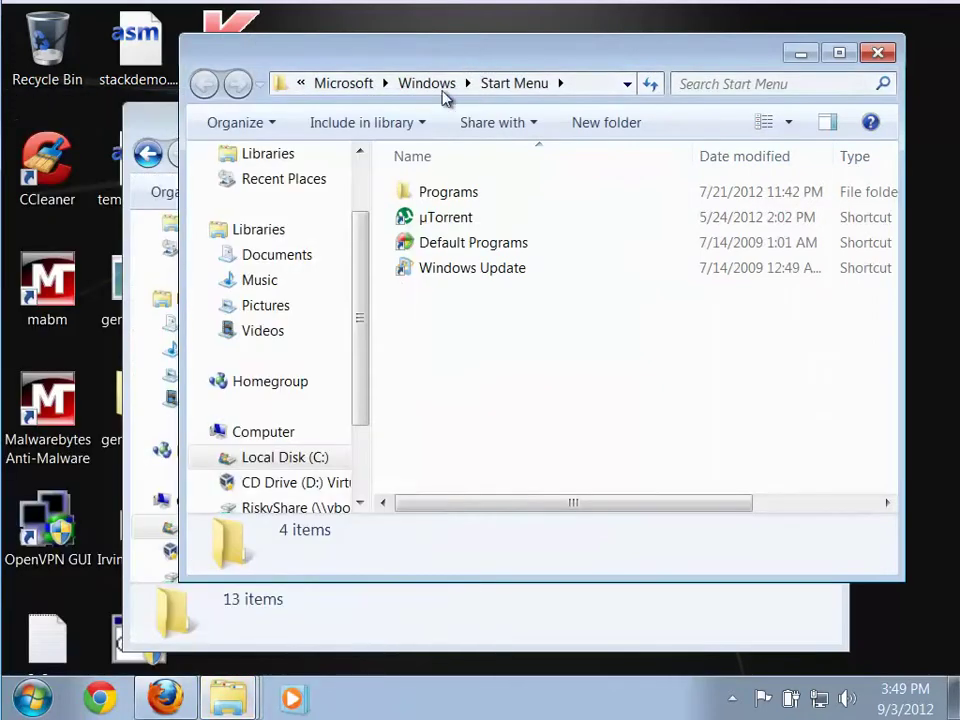
double_click(446, 198)
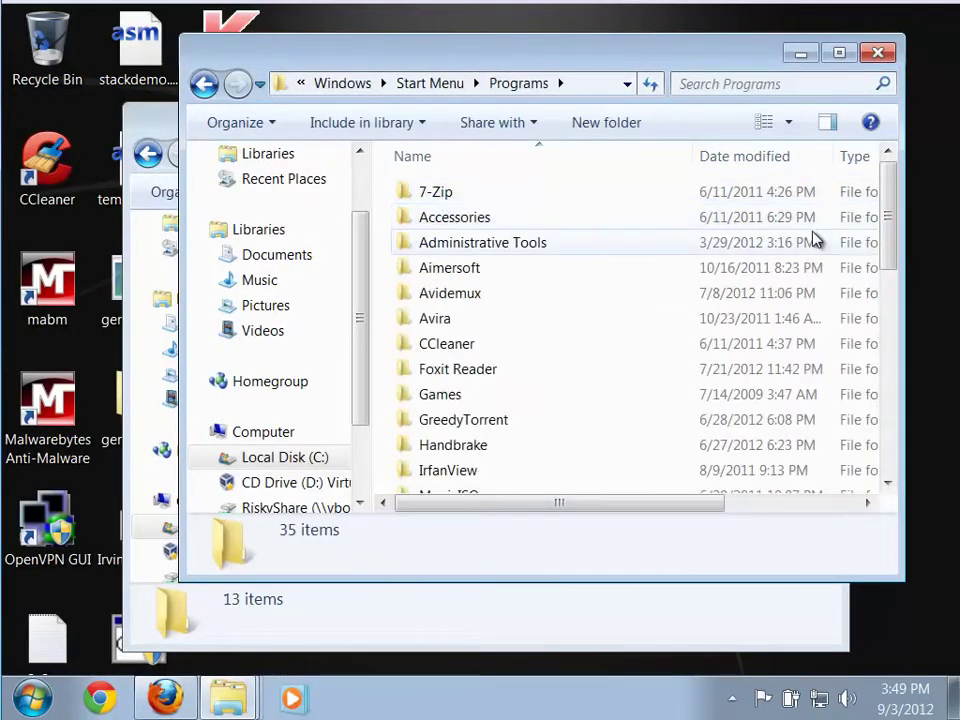
Create a new folder named eclipse in the Start Menu Programs folder, authorizing it with the administrator password.
left_click_drag(889, 257, 885, 476)
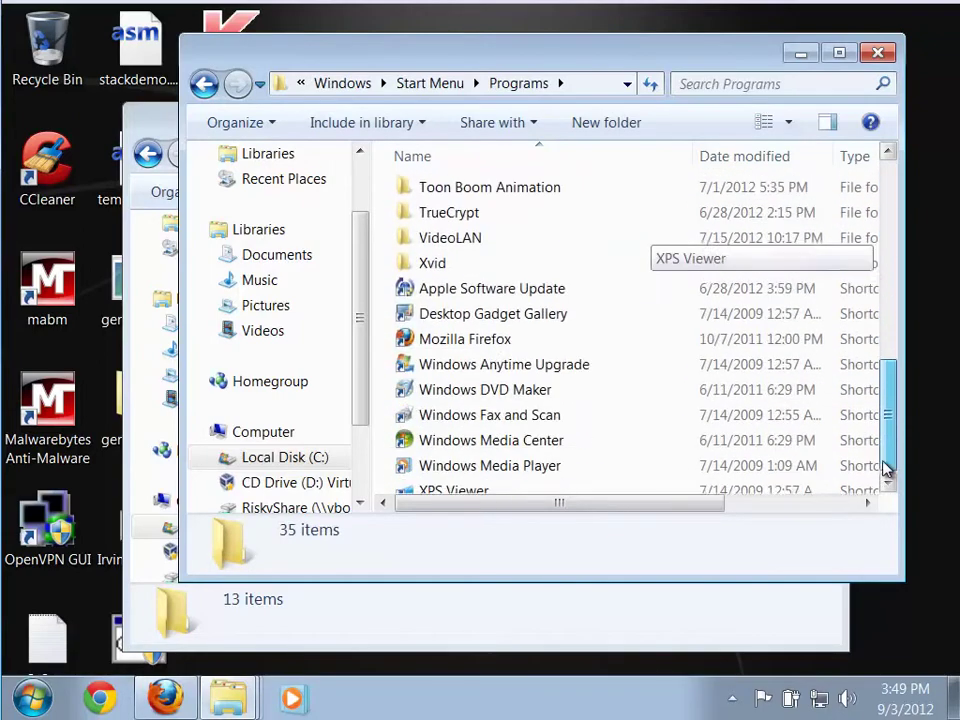
right_click(660, 414)
mouse_move(707, 375)
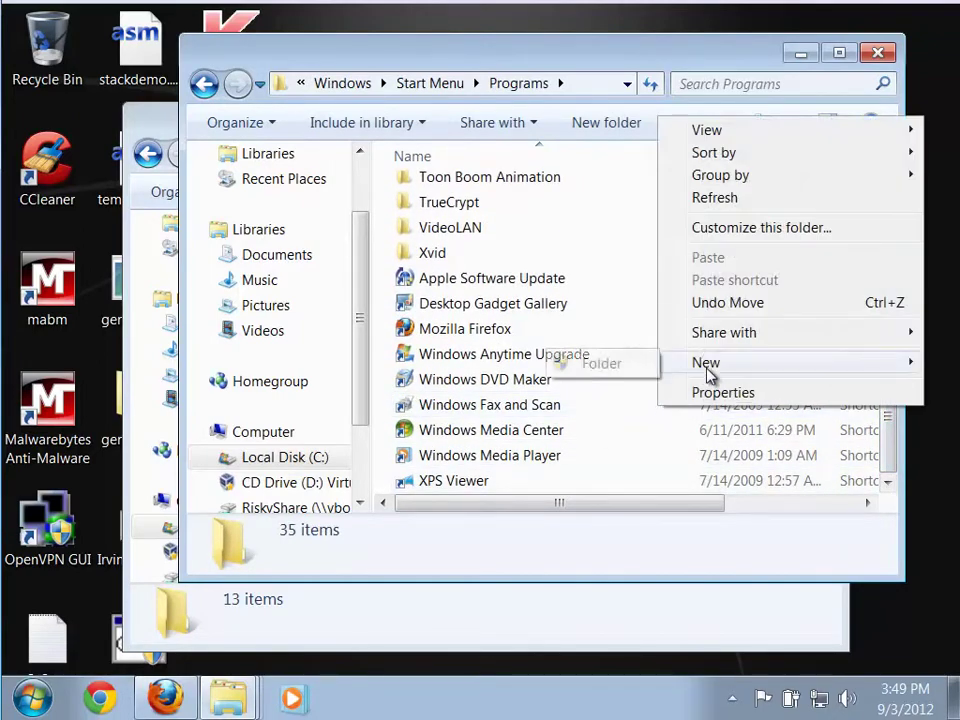
left_click(598, 364)
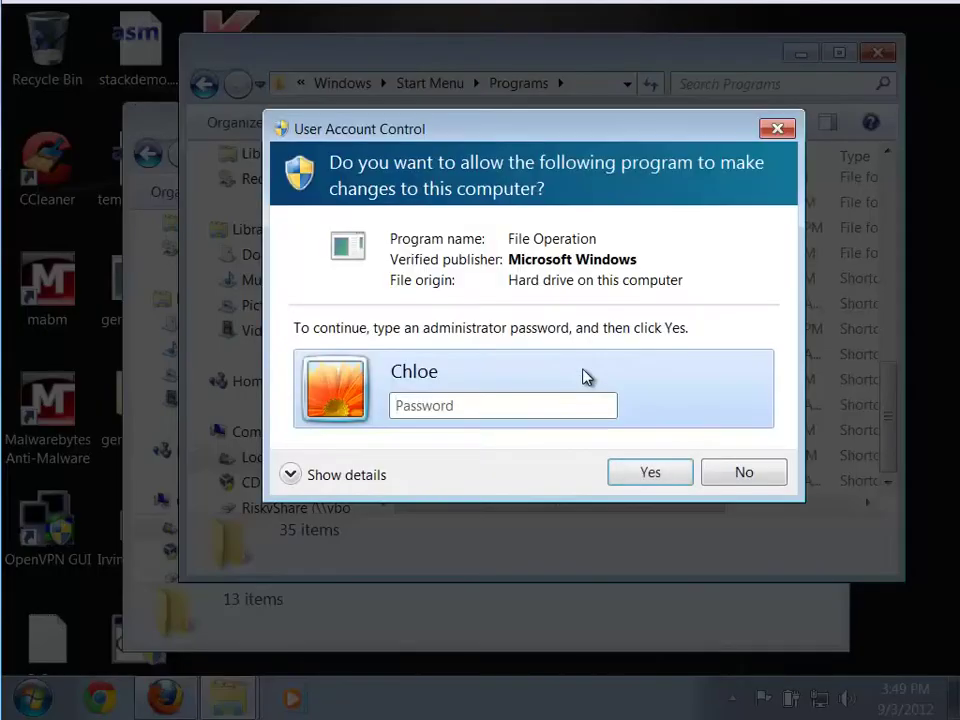
type("p")
key("Return")
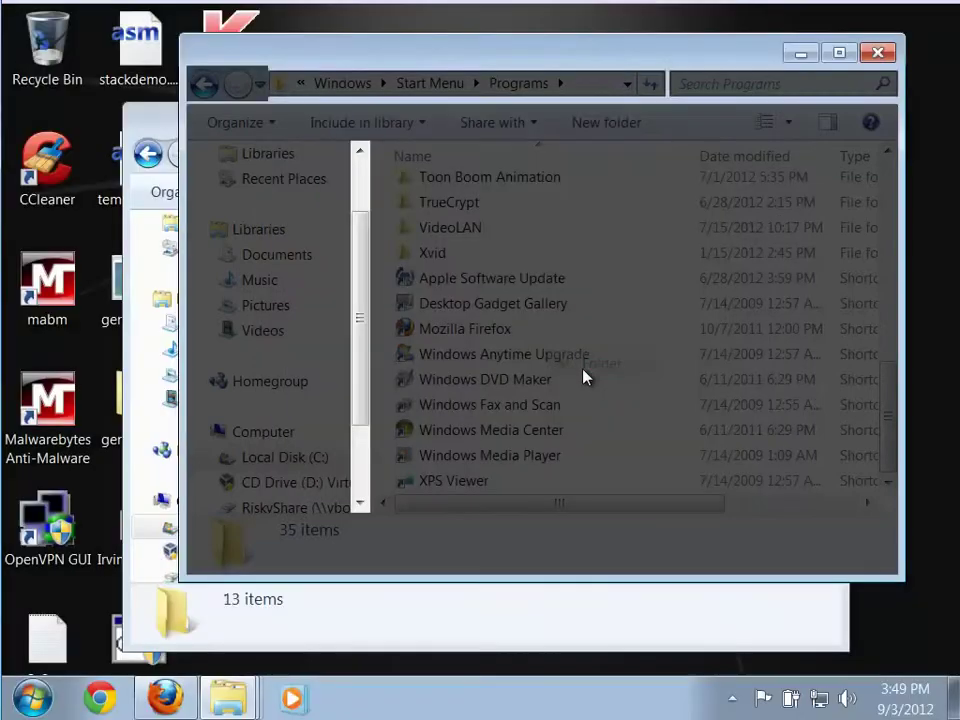
type("ecli")
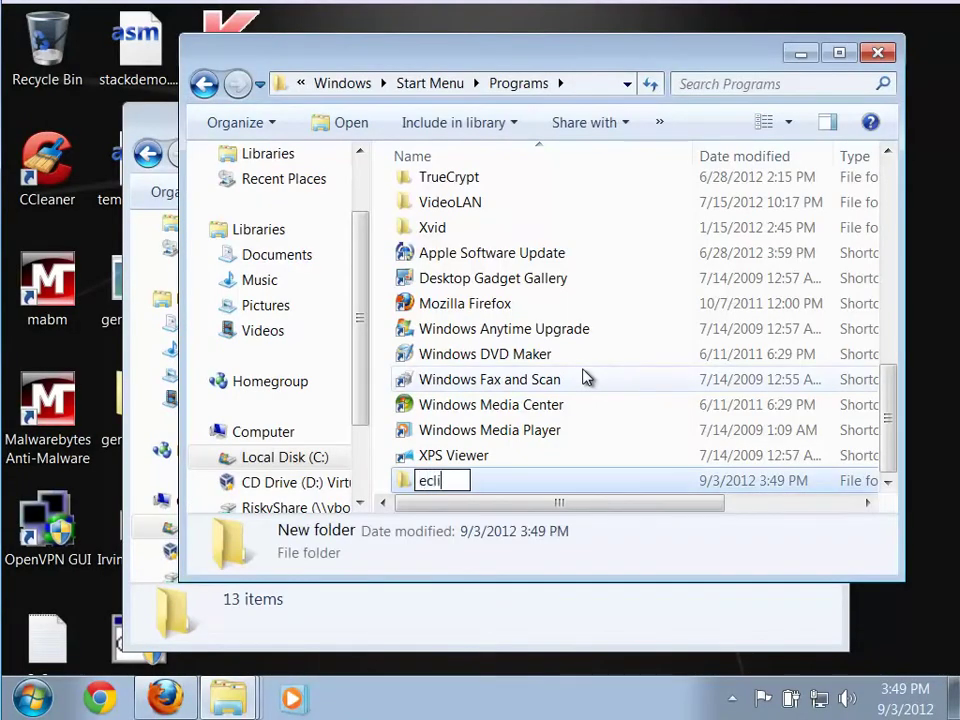
type("pse")
key("Return")
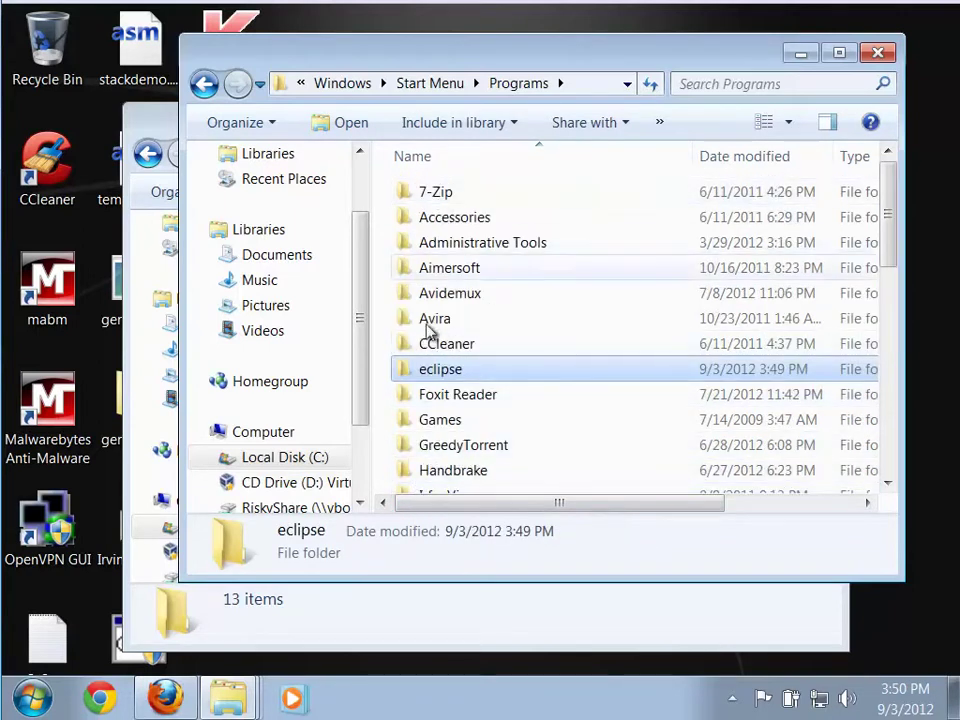
Open the new Start Menu eclipse folder and create a shortcut to eclipse.exe in the Program Files eclipse folder.
double_click(424, 371)
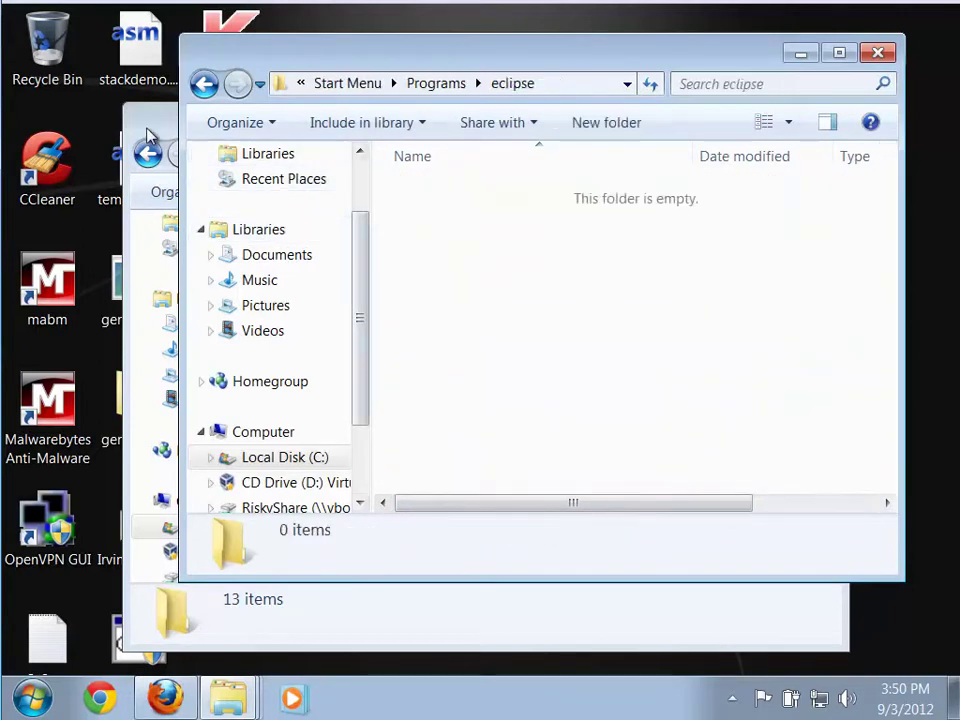
left_click(158, 130)
left_click(514, 122)
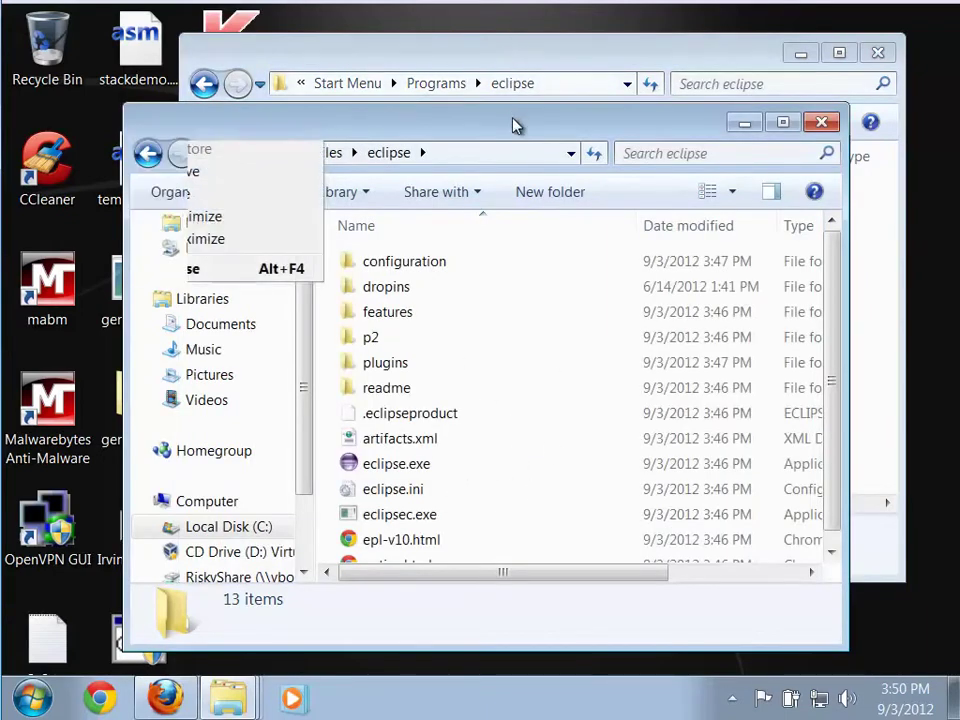
right_click(357, 470)
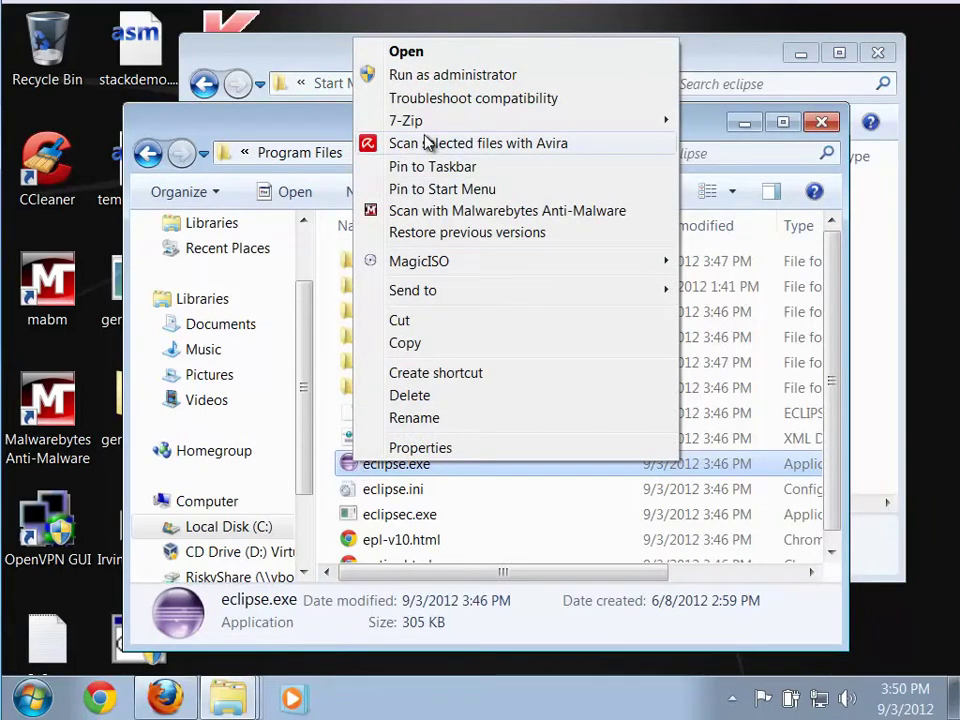
left_click(476, 380)
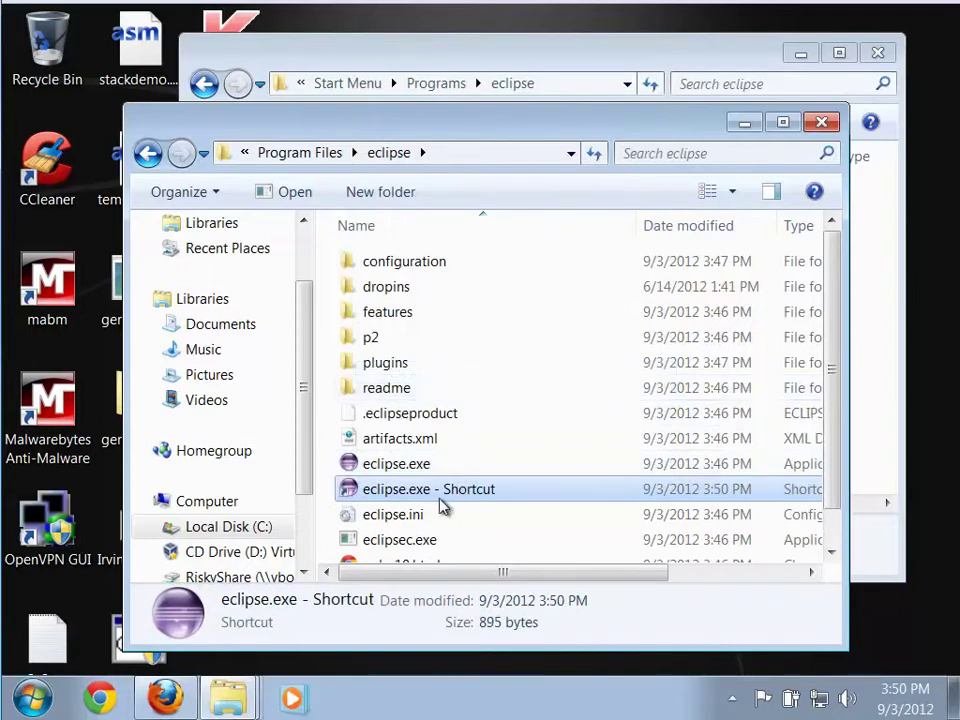
Move the eclipse.exe shortcut into the Start Menu's eclipse folder, authorizing the move with the administrator password.
left_click_drag(527, 130, 829, 186)
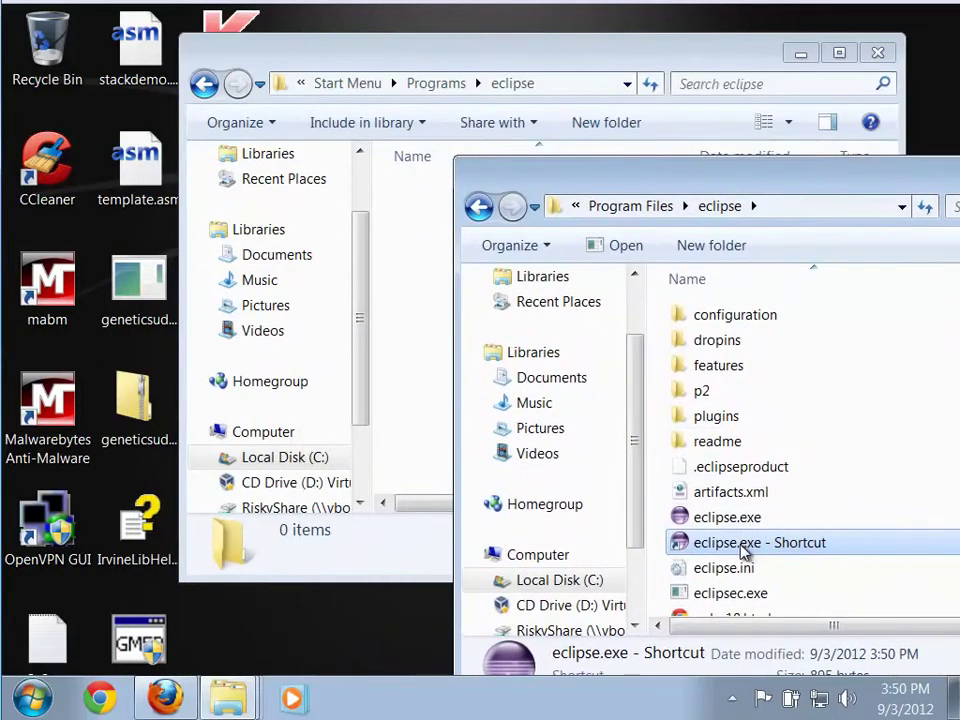
left_click_drag(742, 546, 411, 371)
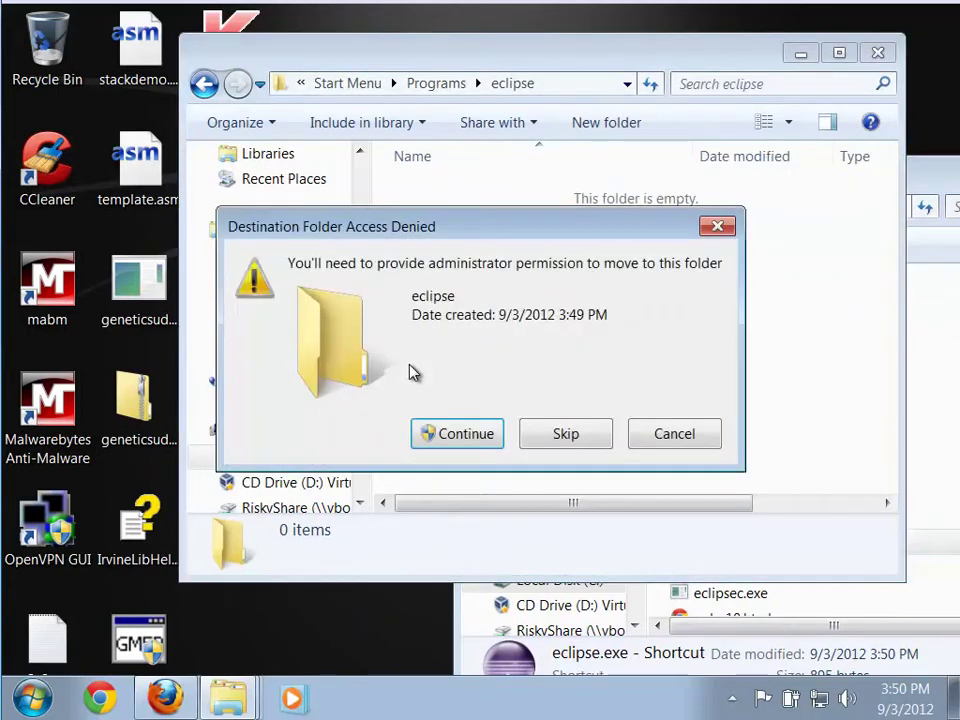
left_click(457, 436)
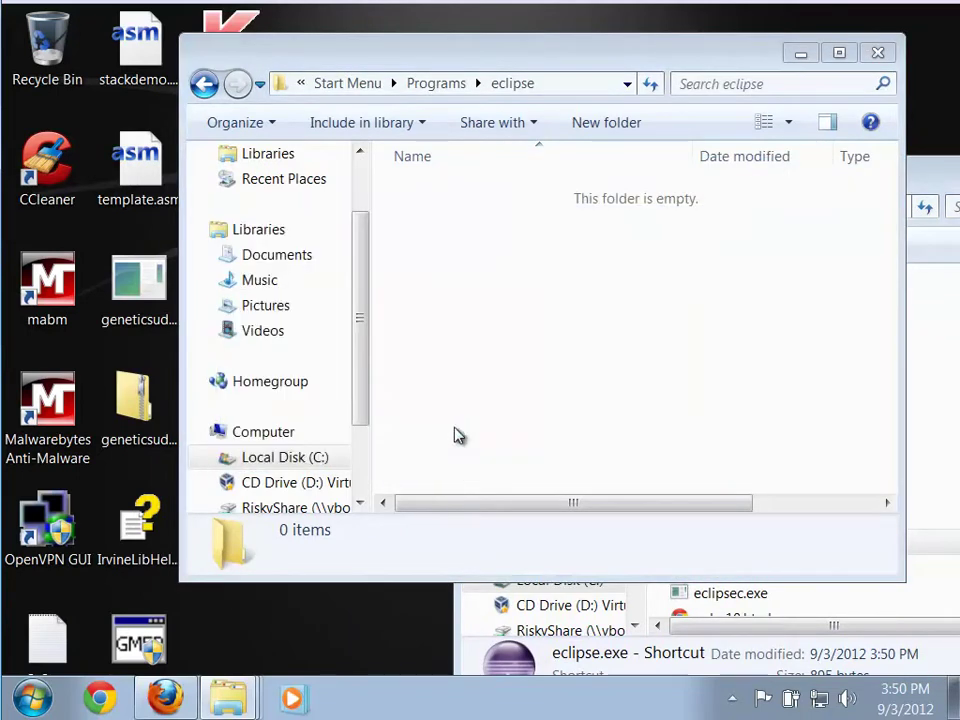
type("•••")
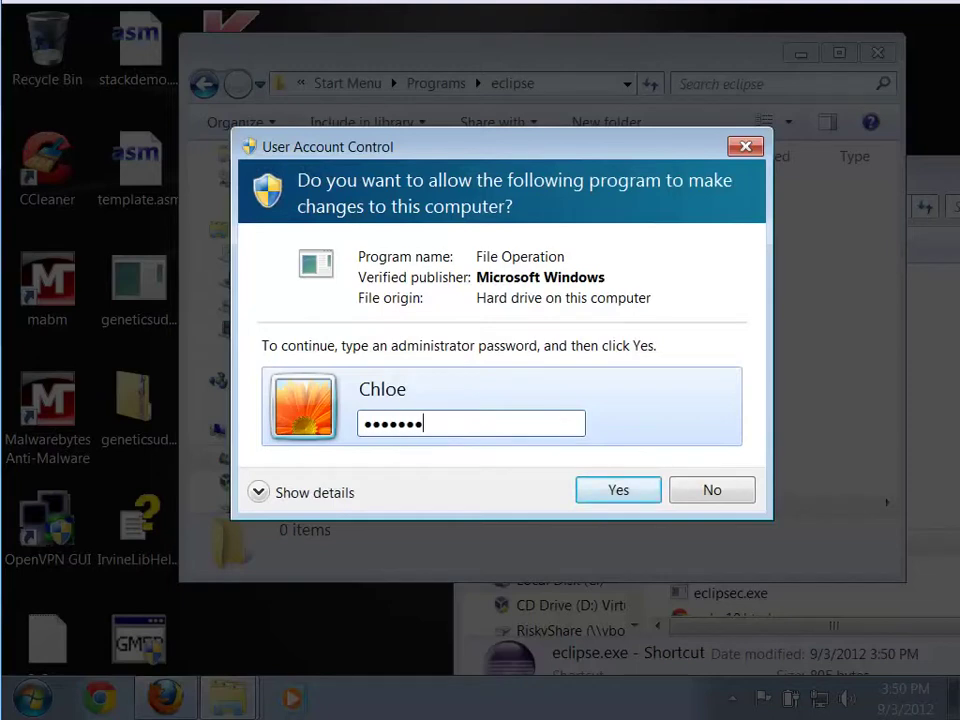
key("Return")
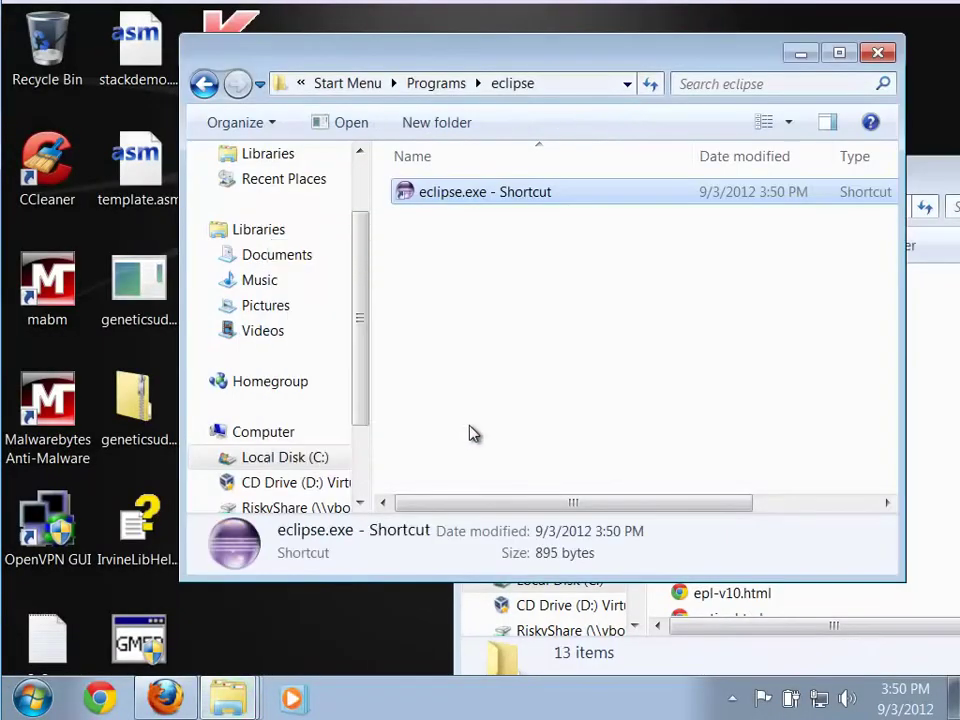
Rename the eclipse.exe shortcut in the Start Menu folder to eclipse, authorizing the change with the administrator password.
left_click(477, 285)
left_click(490, 198)
left_click(544, 200)
left_click(566, 190)
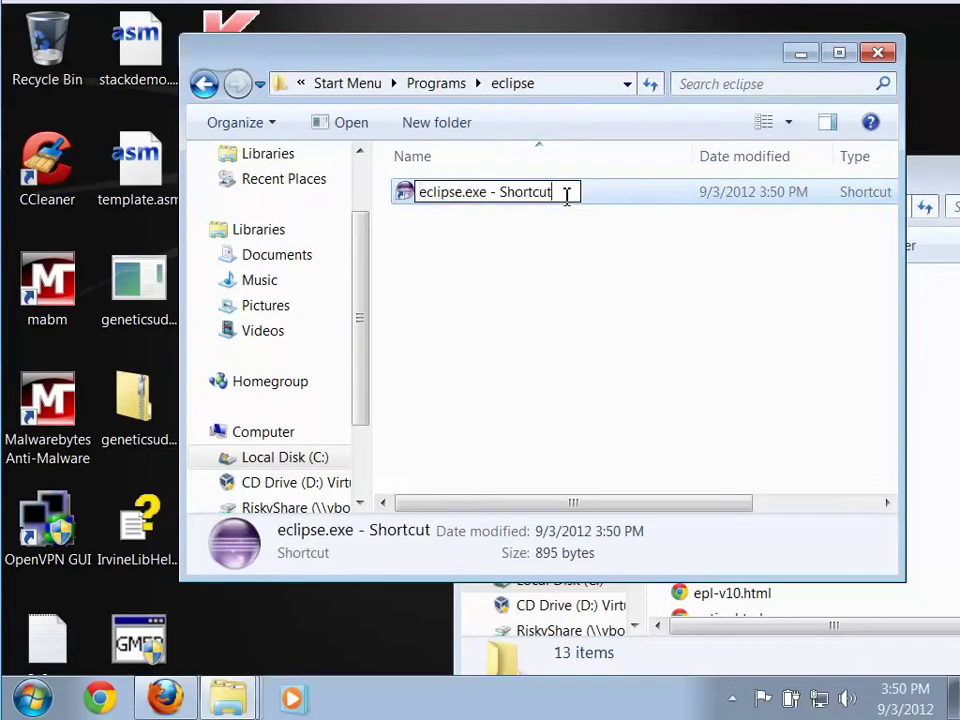
key("BackSpace")
key("BackSpace")
key("BackSpace")
key("BackSpace")
key("BackSpace")
key("BackSpace")
key("BackSpace")
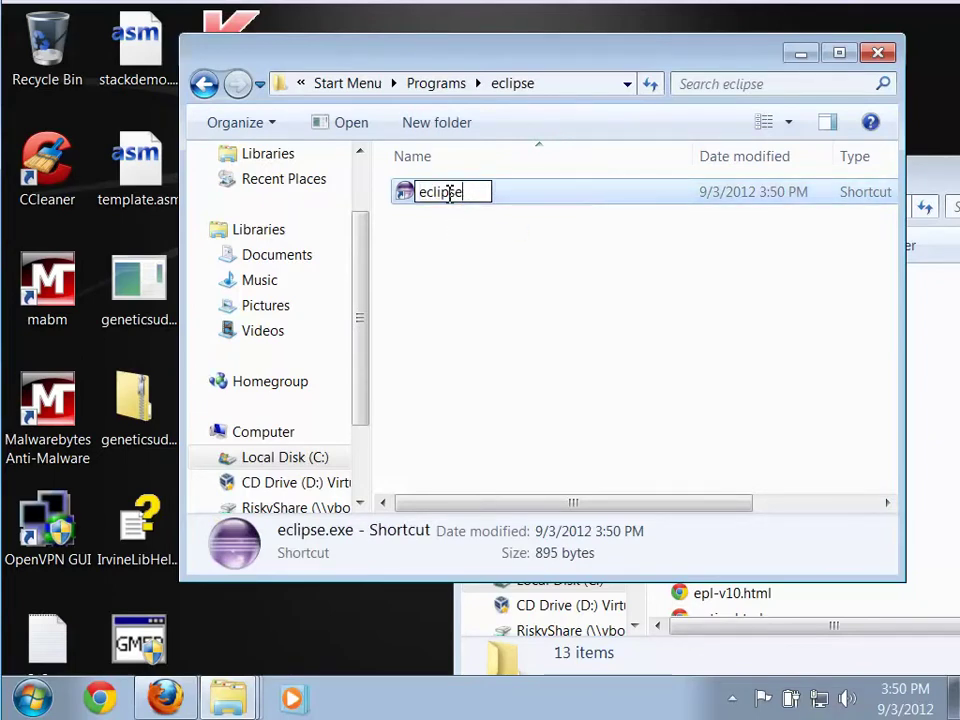
left_click(621, 338)
left_click(460, 432)
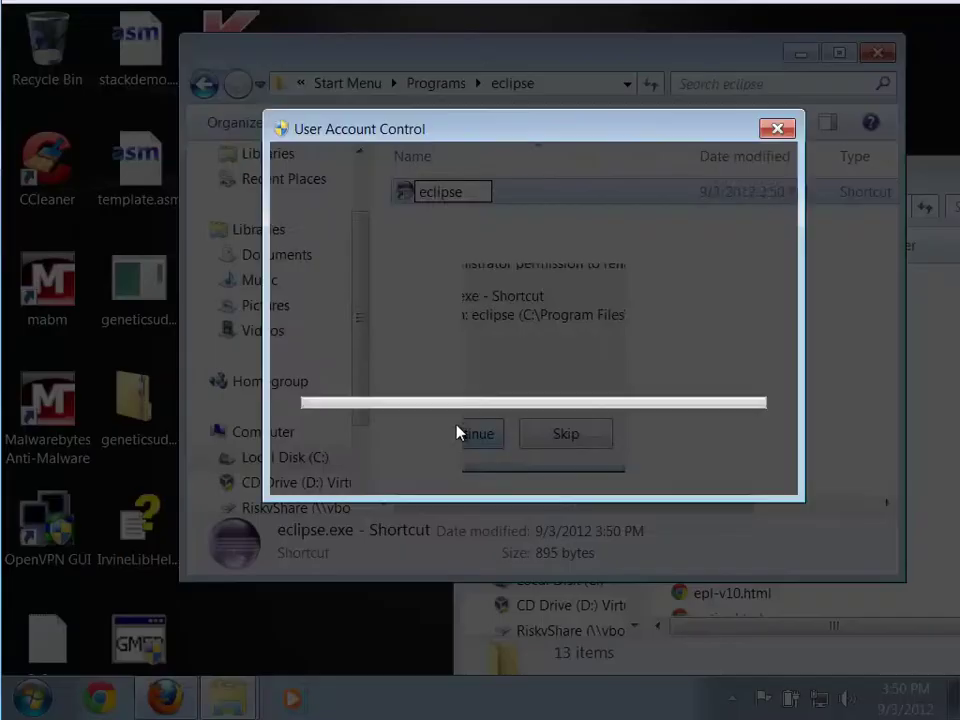
type("***")
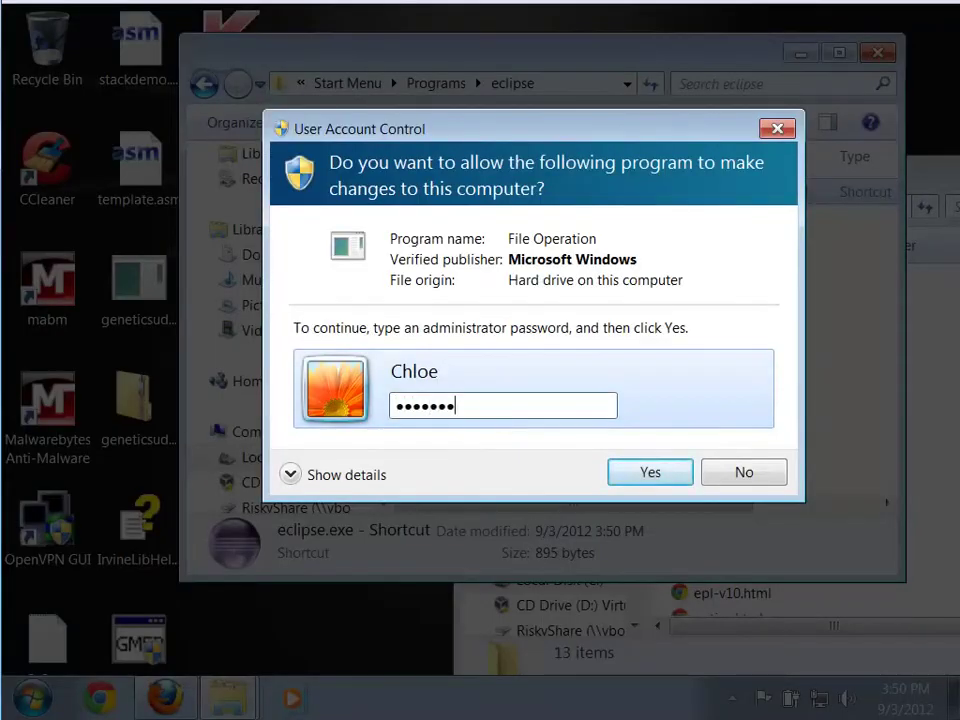
type("****")
key("Return")
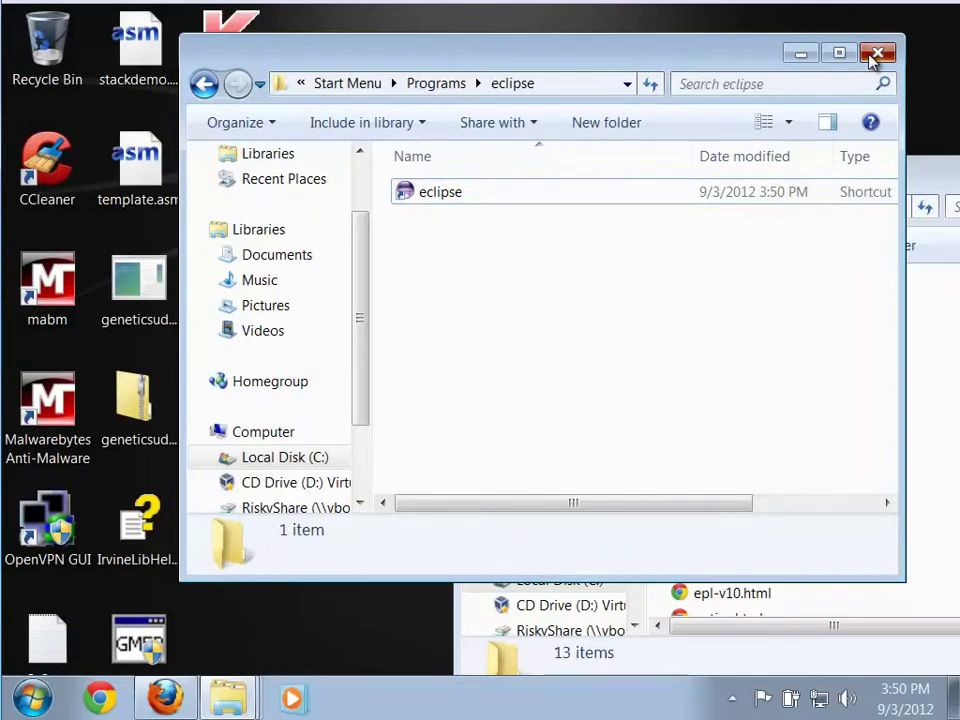
Close the Start Menu folder window and check the eclipse folder's shortcut in the Start menu's full program list.
left_click(877, 52)
left_click(30, 697)
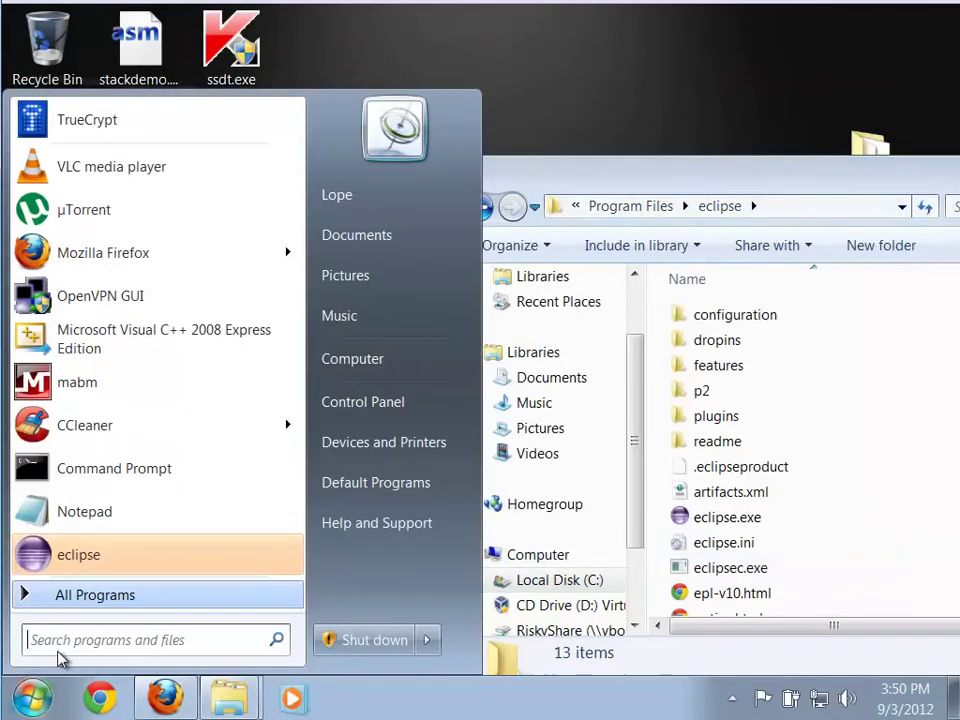
left_click(66, 598)
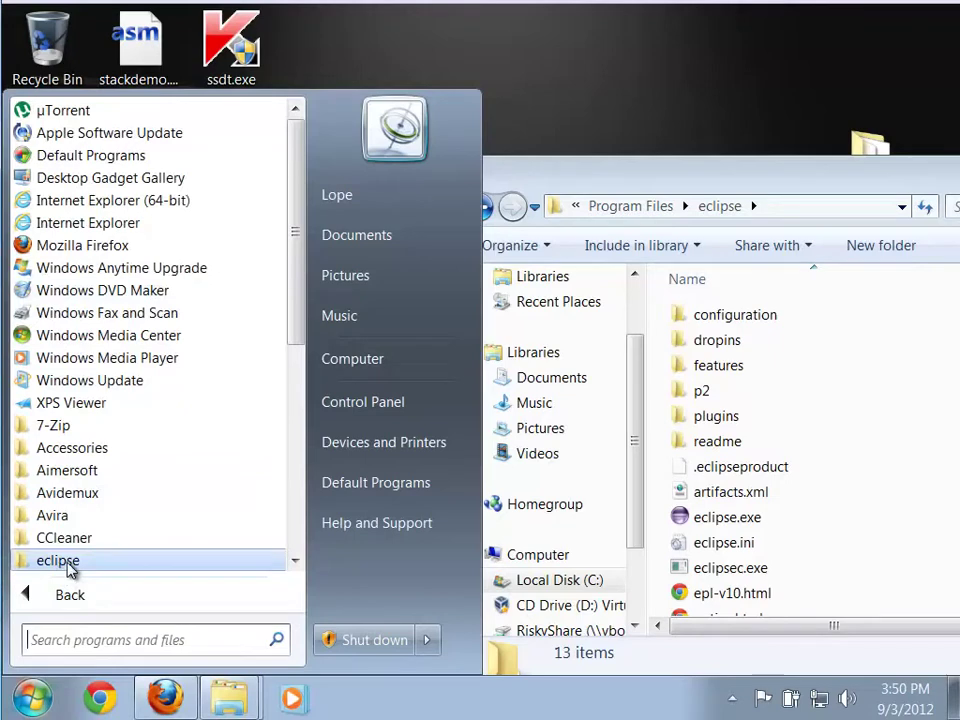
left_click(70, 566)
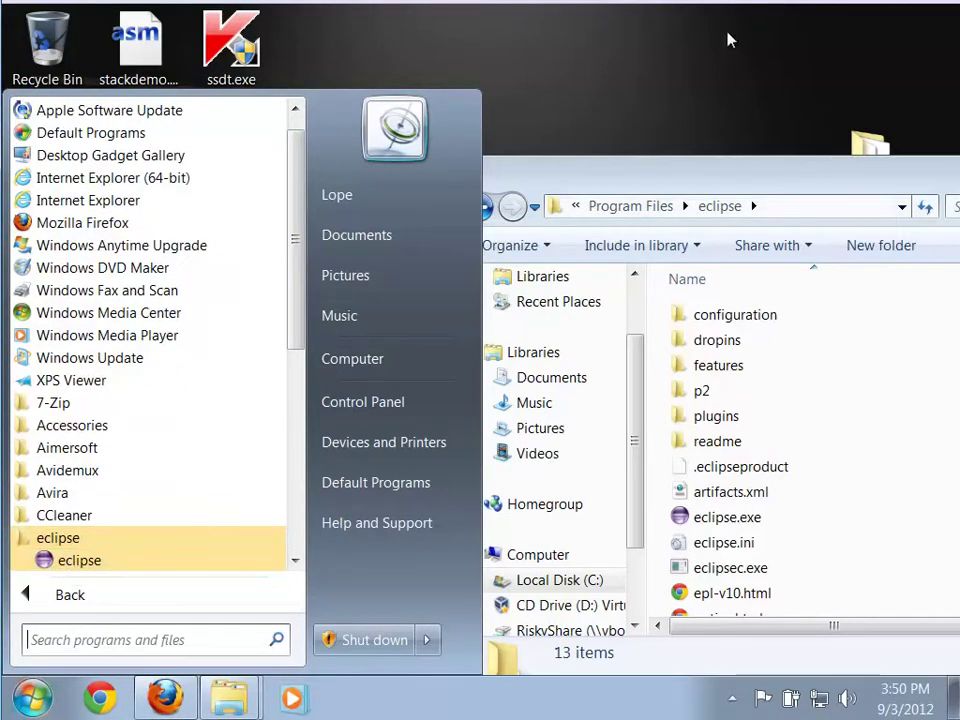
left_click(680, 102)
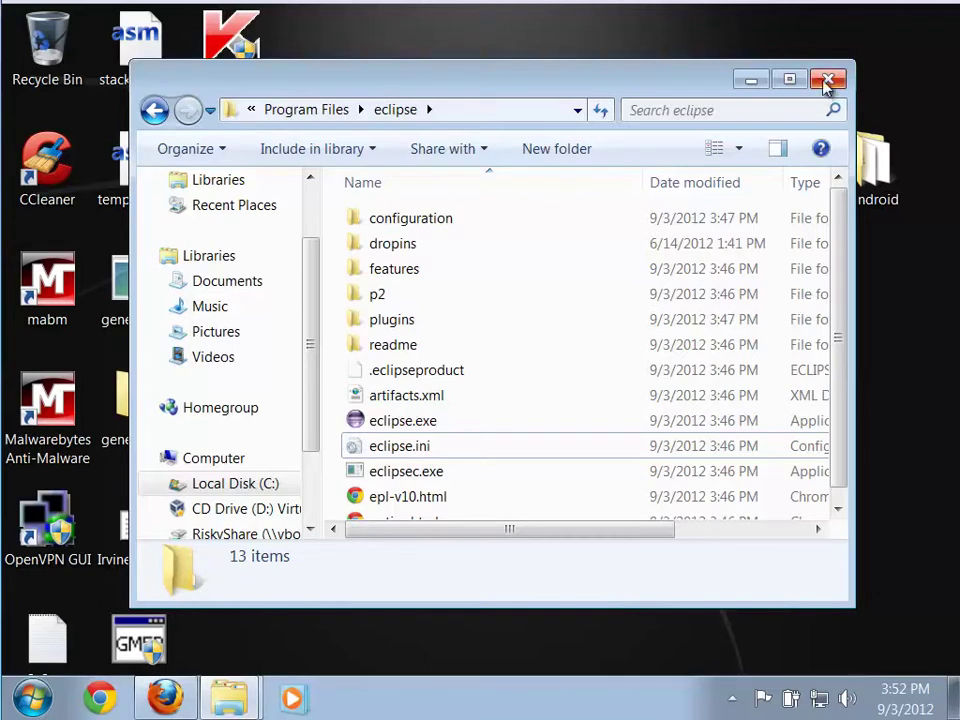
Close the Program Files eclipse window and bring up the android folder window containing the downloaded installers.
left_click_drag(681, 96, 693, 110)
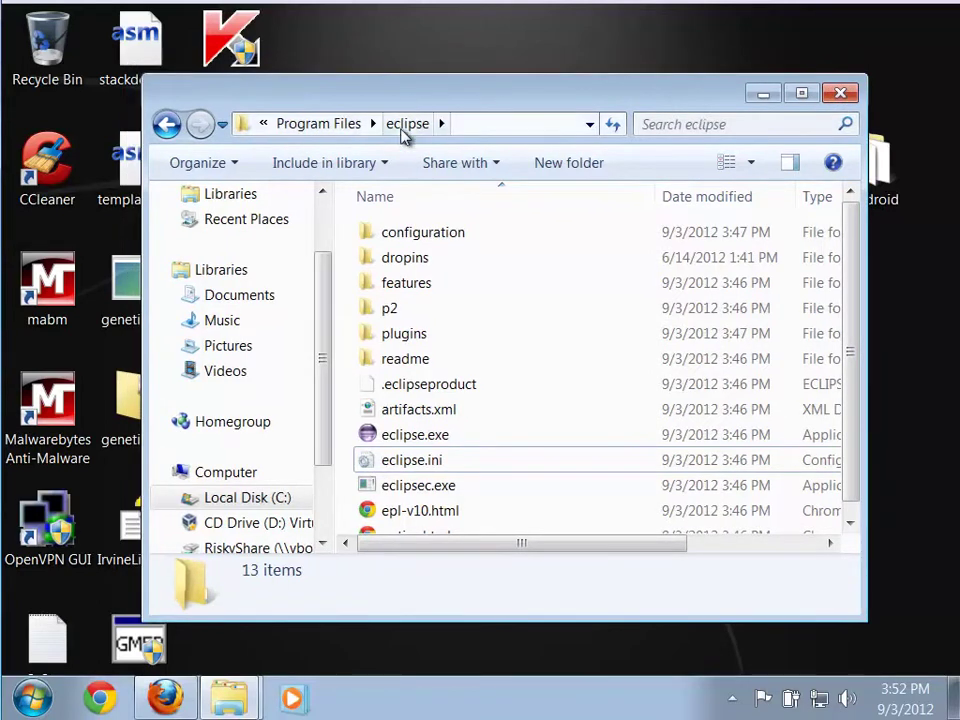
left_click(840, 93)
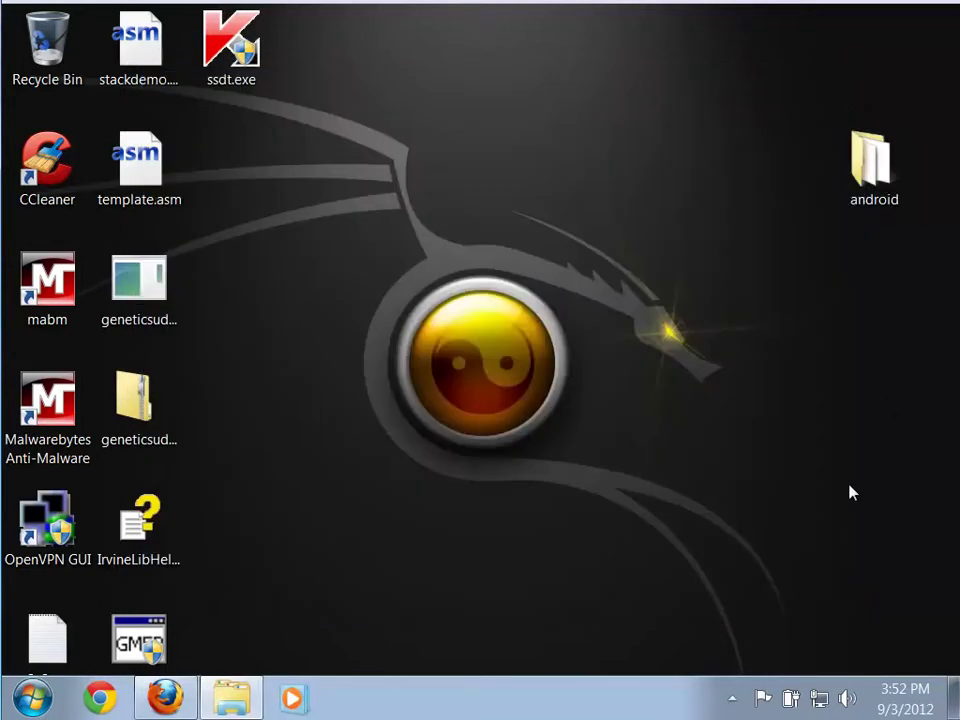
left_click(231, 697)
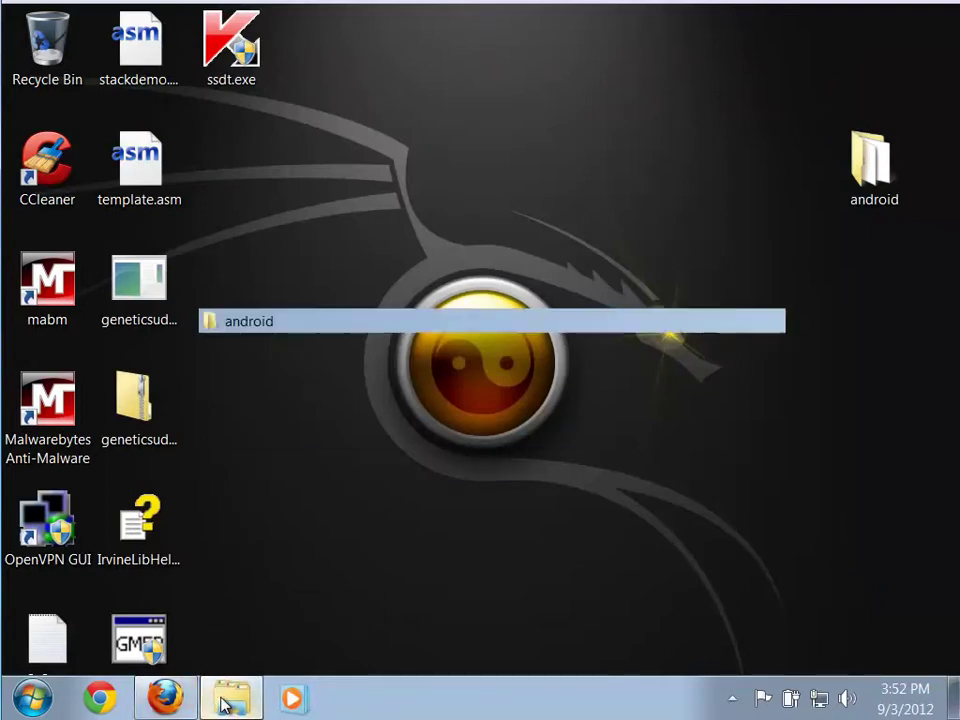
left_click_drag(380, 248, 340, 95)
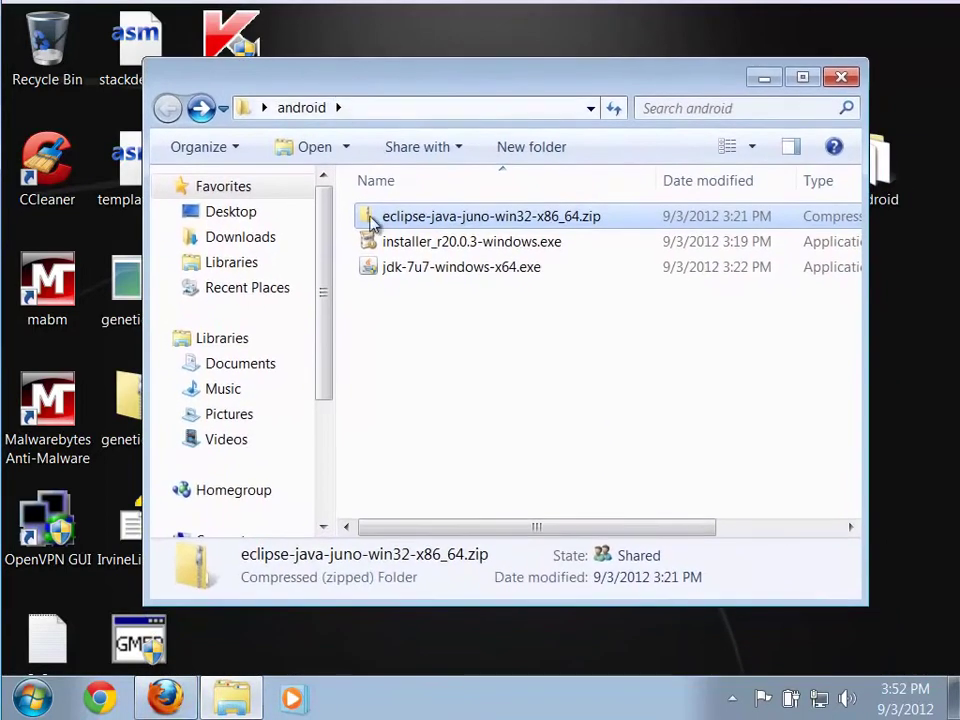
left_click(429, 343)
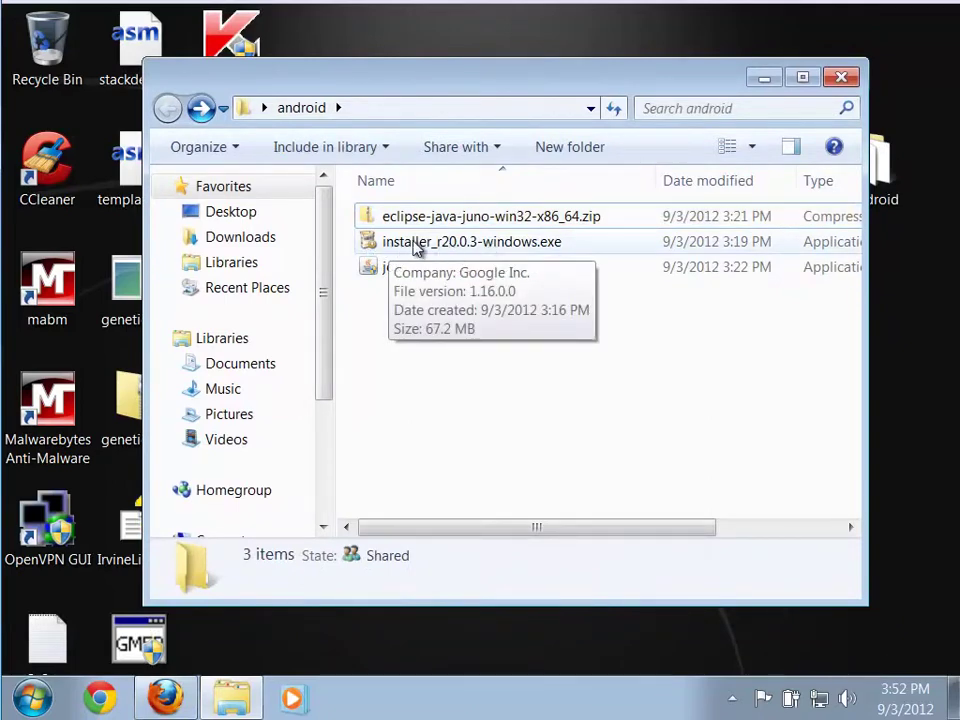
Run installer_r20.0.3-windows.exe and advance through the welcome and JDK detection pages to the install location.
double_click(364, 250)
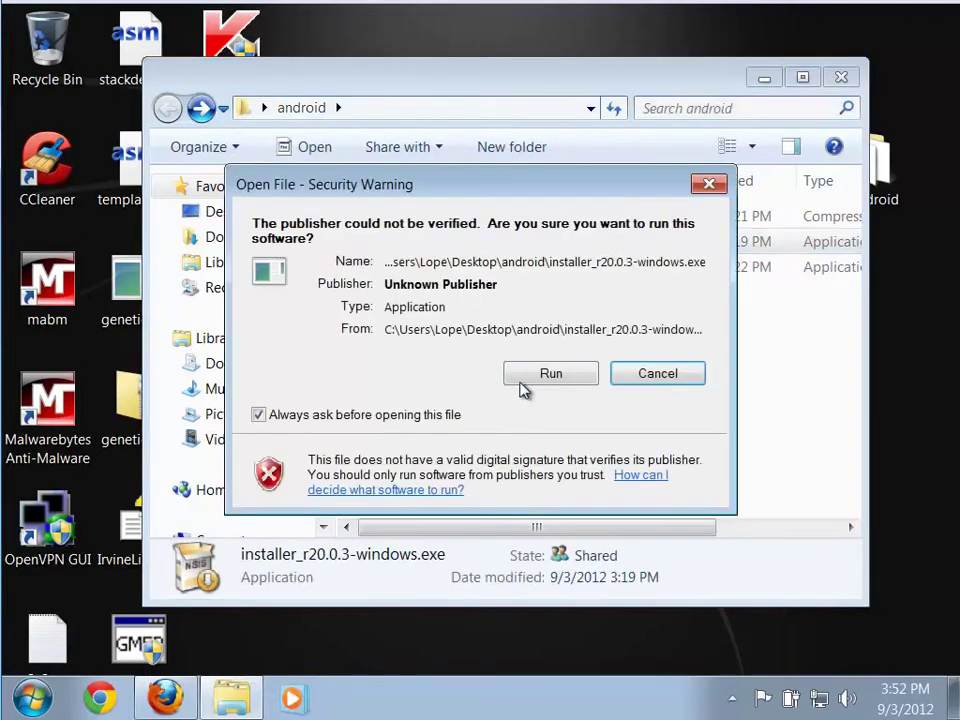
left_click(522, 378)
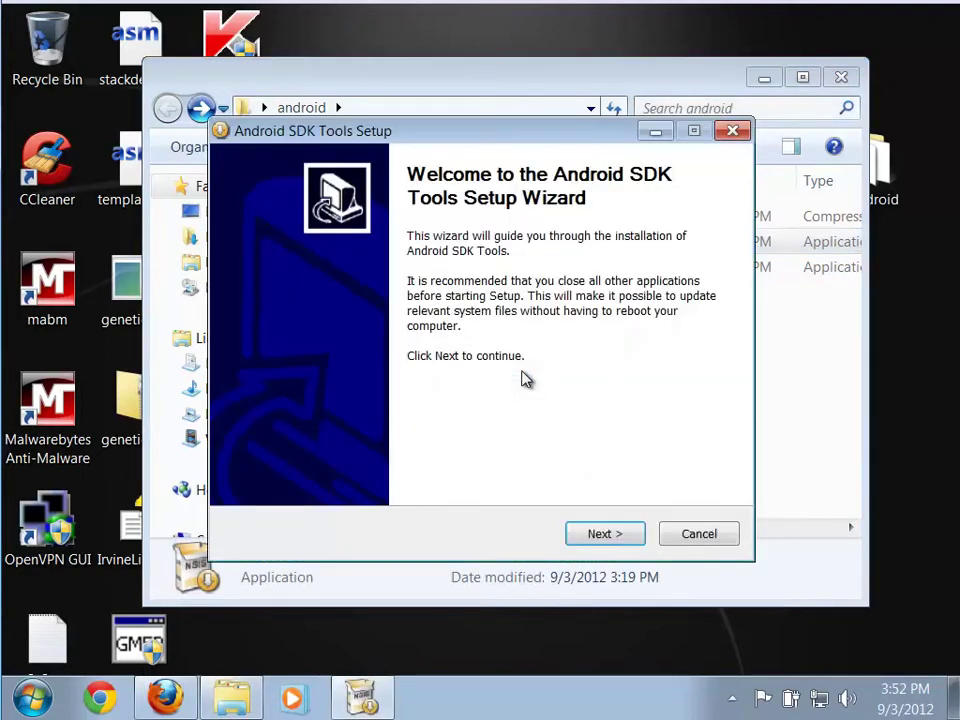
left_click(615, 538)
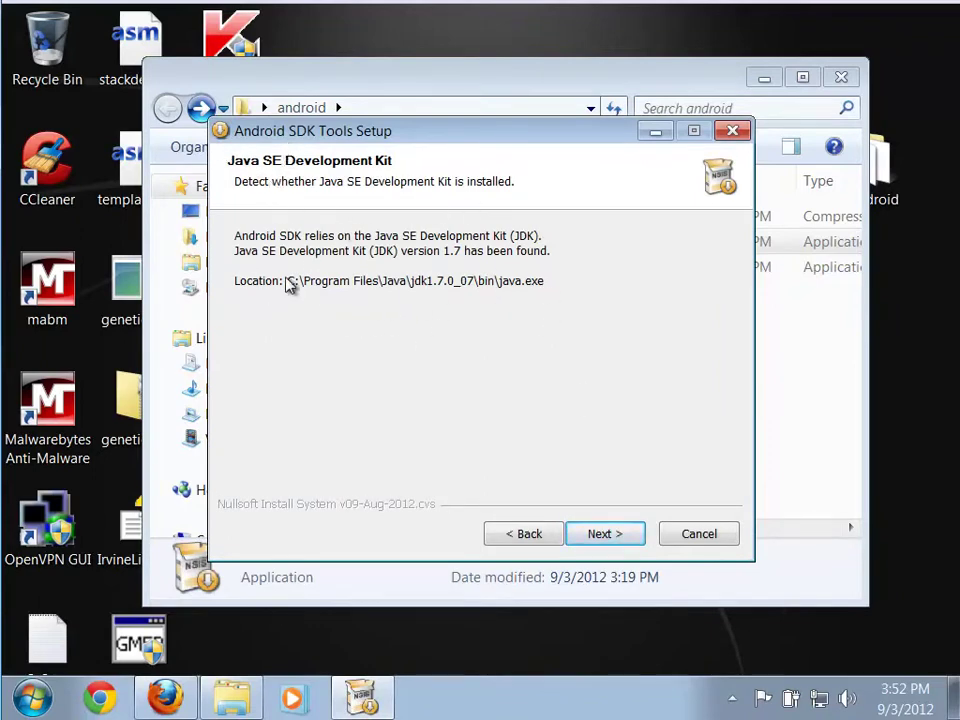
left_click(604, 536)
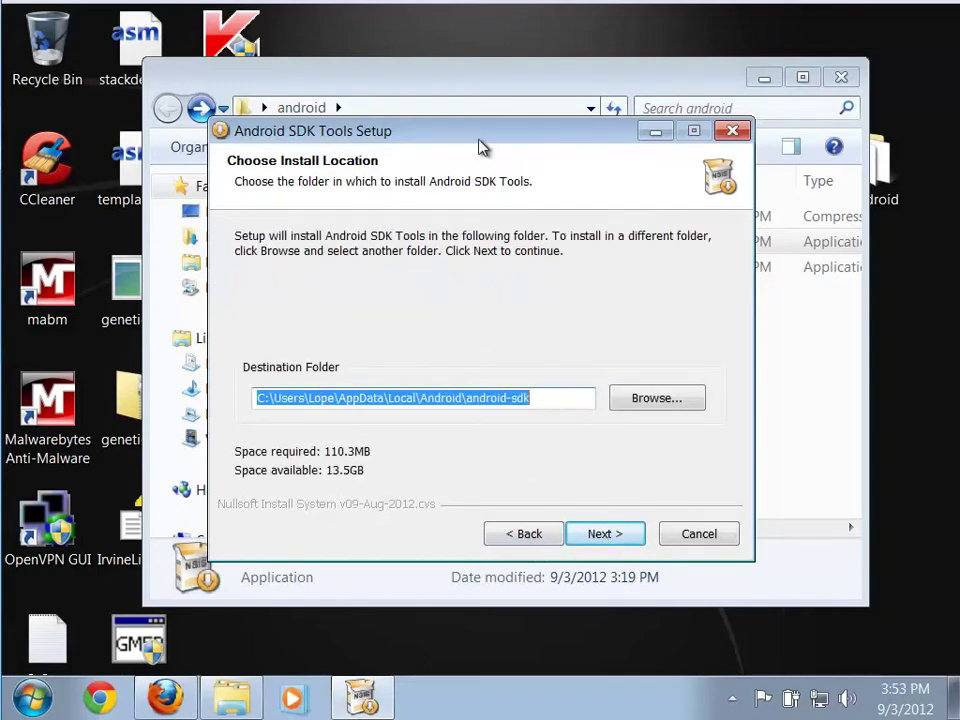
Install Android SDK Tools with the default destination and Start Menu folder, and finish setup with Start SDK Manager enabled.
left_click_drag(480, 148, 516, 98)
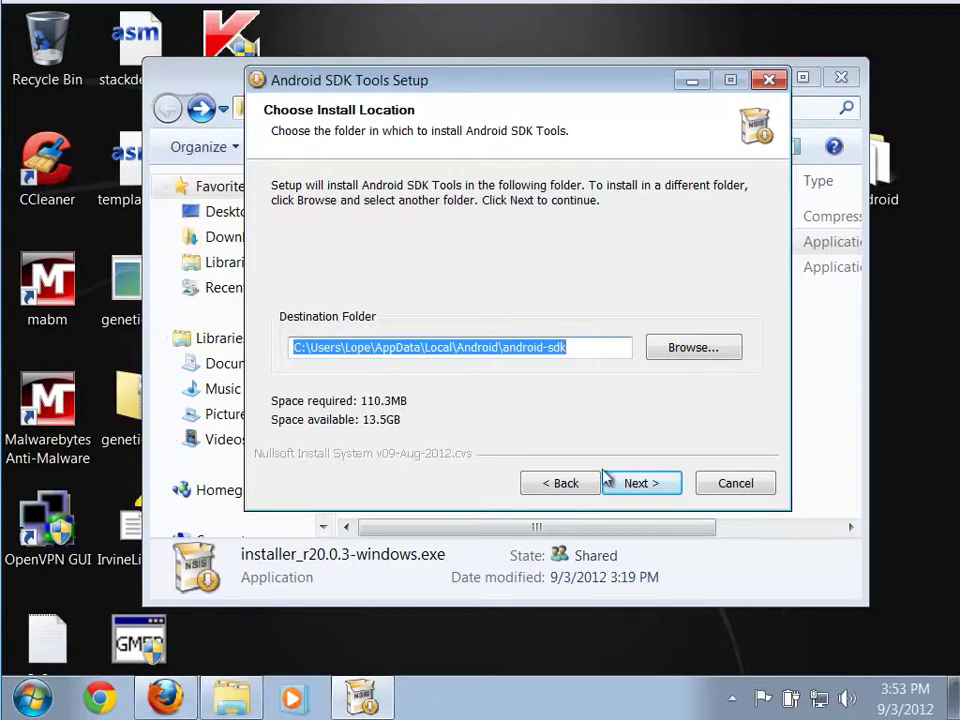
left_click(640, 484)
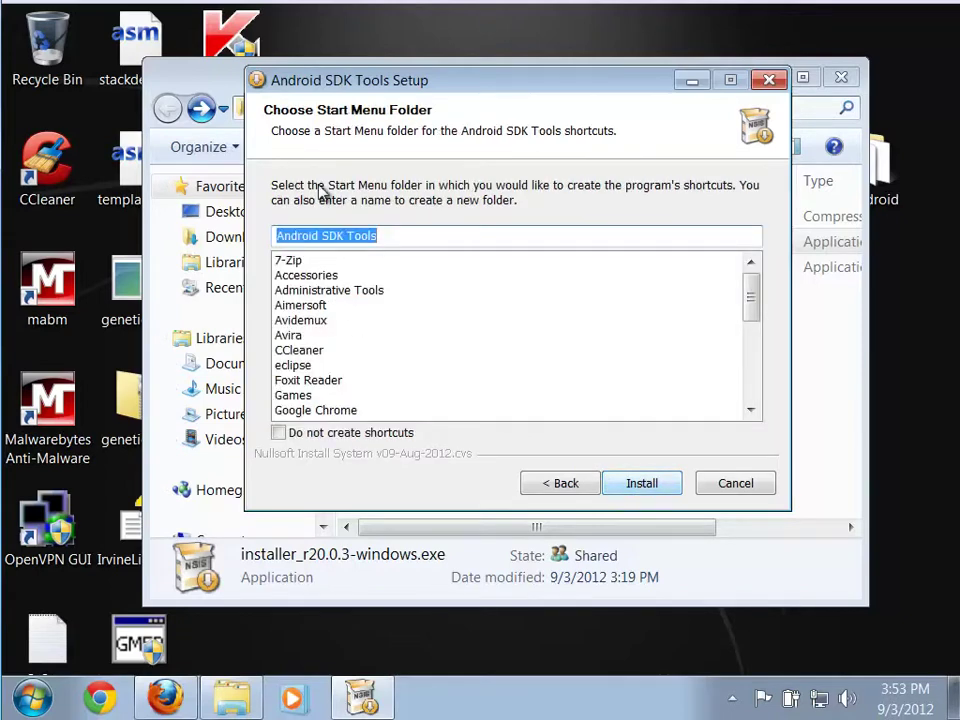
left_click(644, 494)
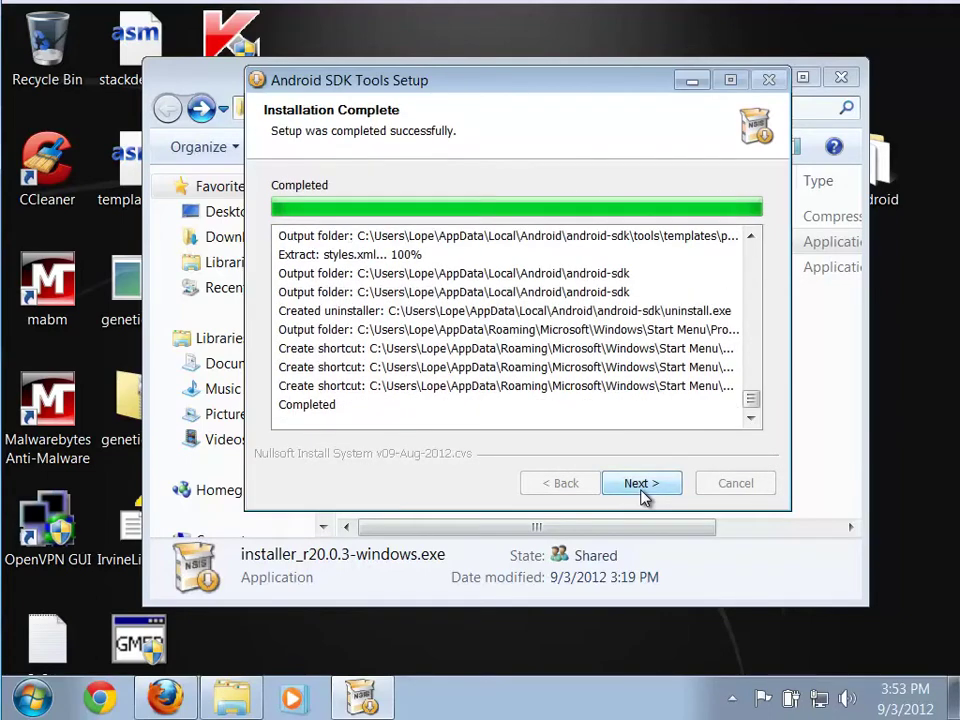
left_click(641, 485)
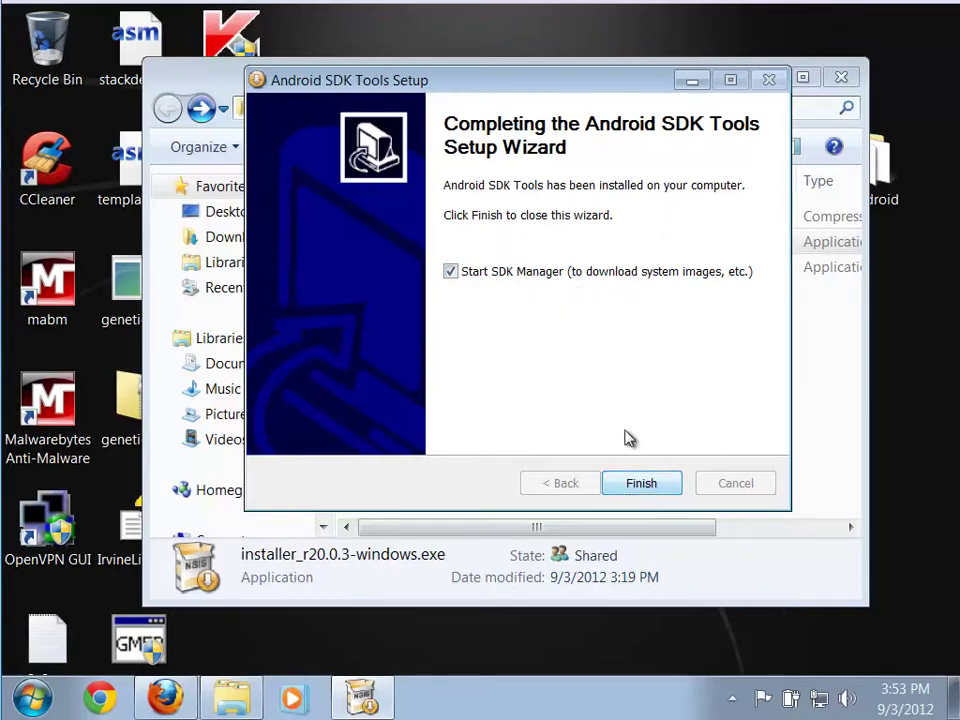
left_click(640, 485)
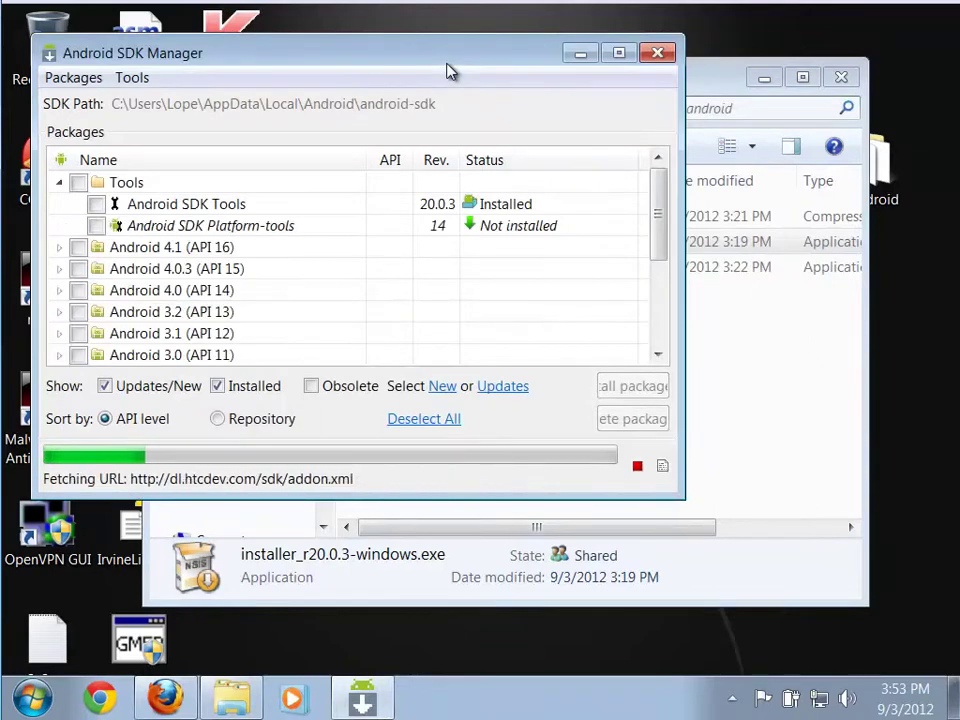
Reposition the Android SDK Manager window and review the packages selected under Android 4.1 (API 16).
left_click_drag(449, 72, 596, 69)
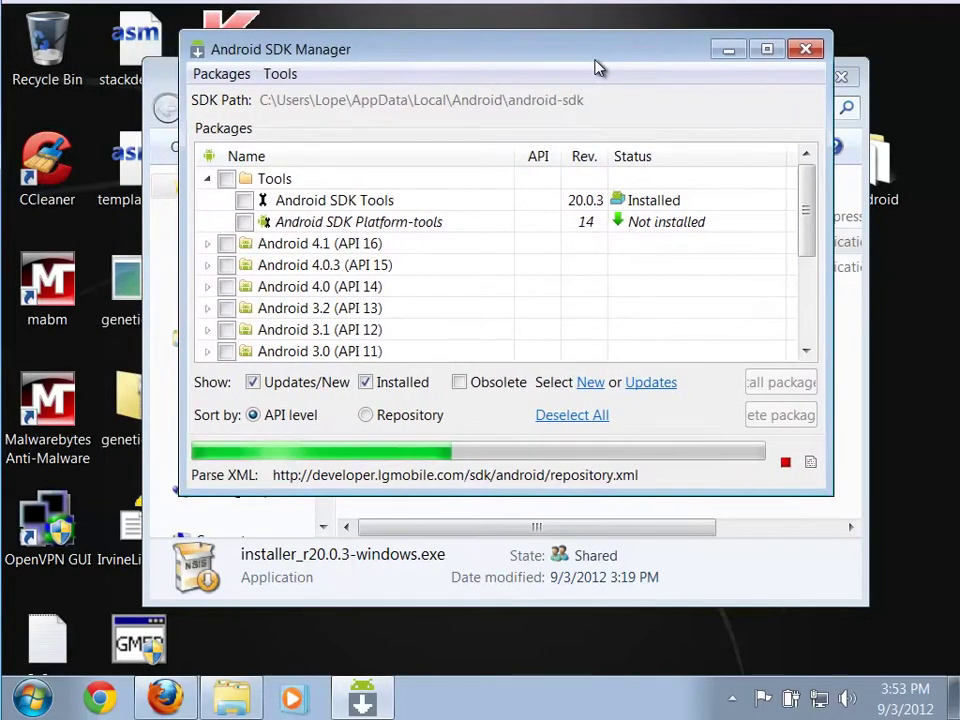
left_click_drag(500, 58, 531, 62)
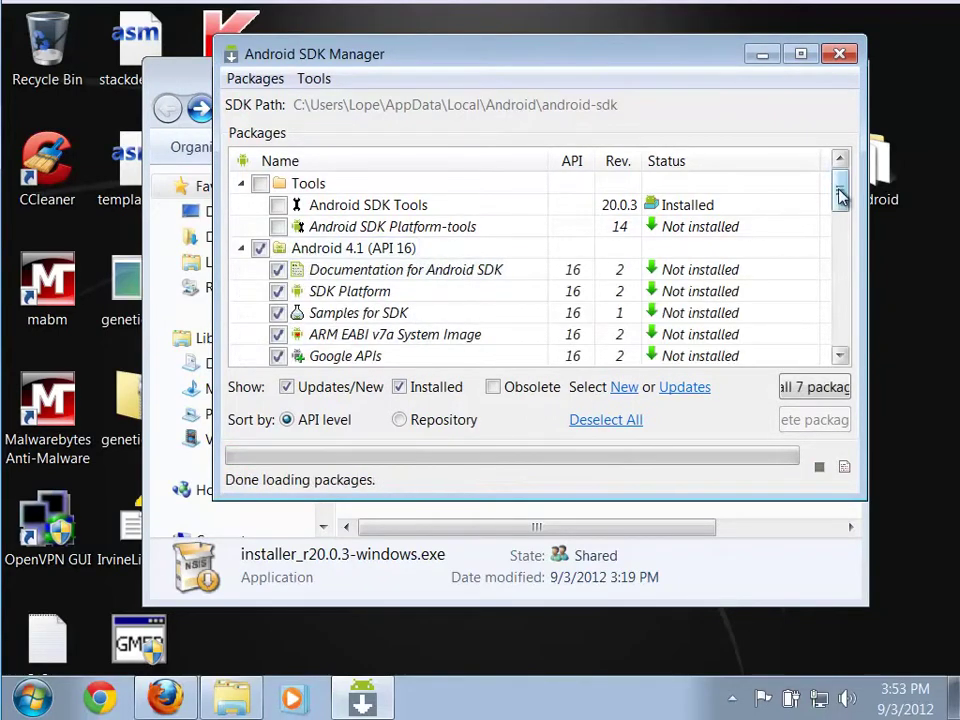
scroll(842, 204, "down", 1)
scroll(845, 197, "up", 1)
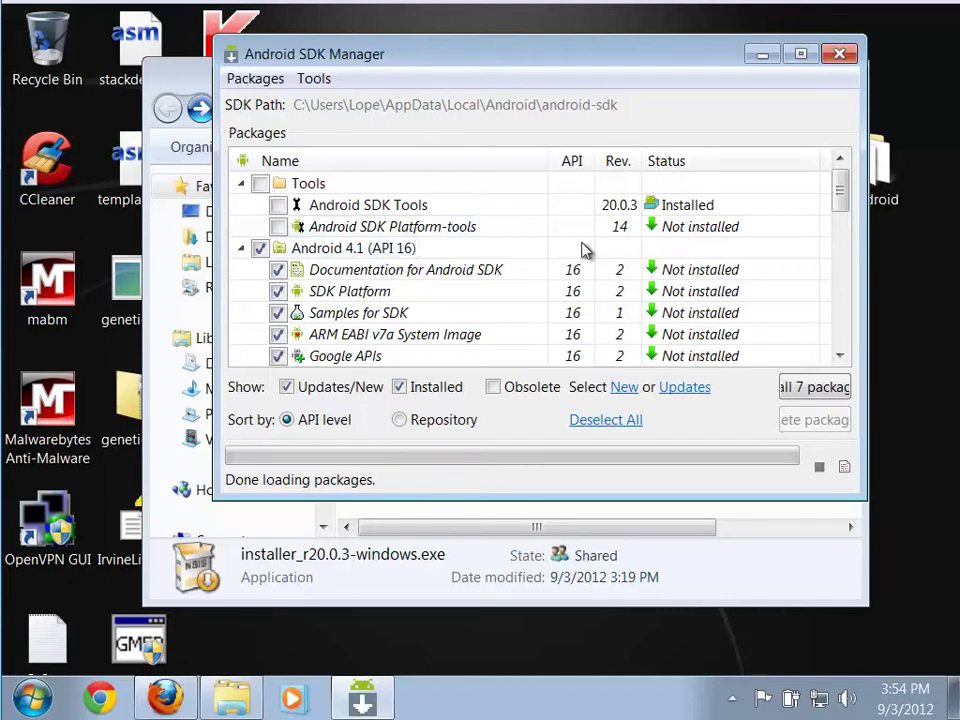
left_click_drag(840, 200, 844, 208)
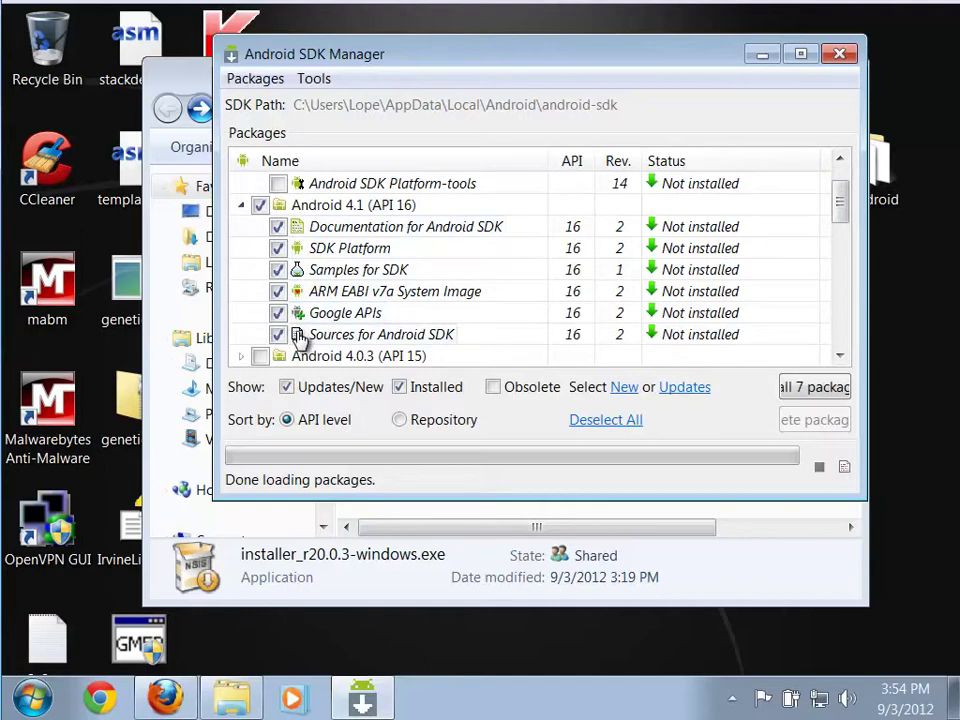
Enlarge the SDK Manager window and review the older Android versions and the Extras packages, including Google USB Driver.
left_click_drag(842, 206, 843, 280)
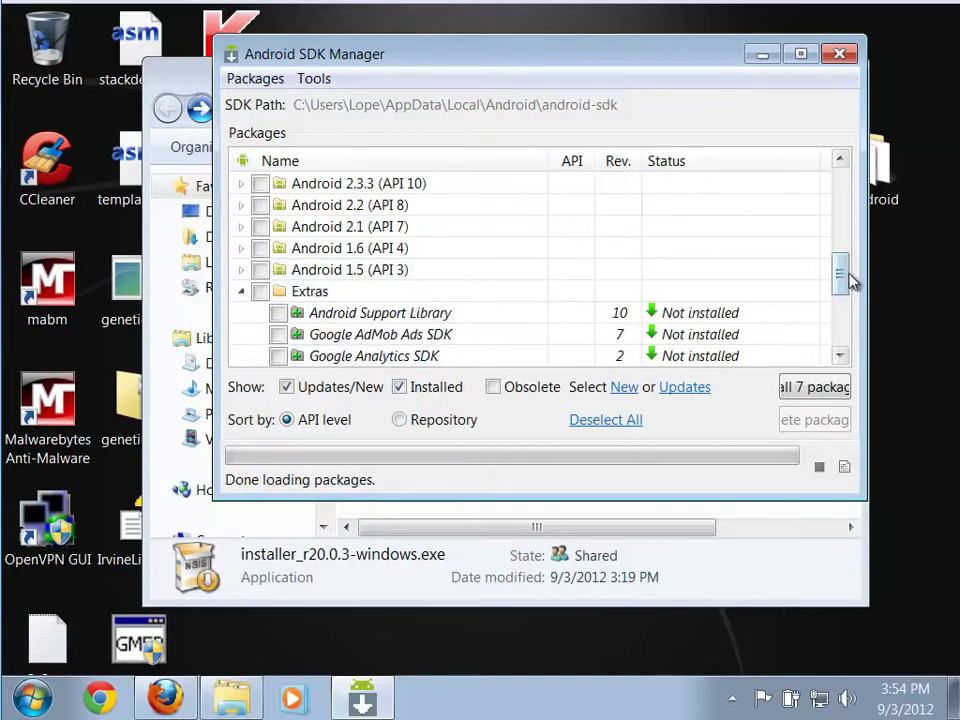
left_click_drag(844, 279, 844, 324)
left_click_drag(864, 499, 922, 585)
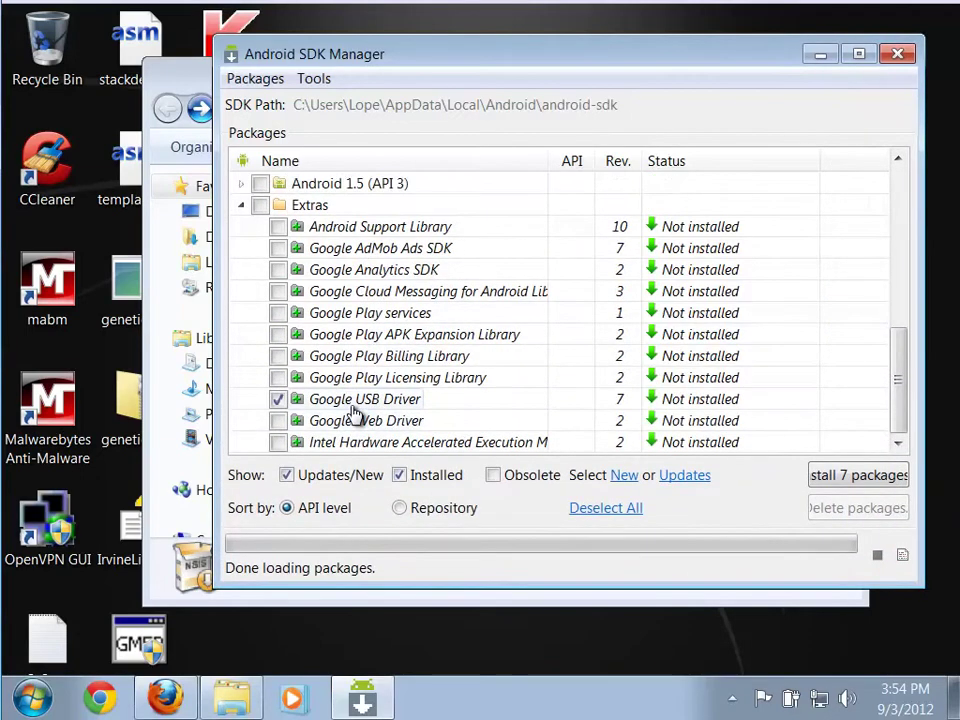
mouse_move(353, 411)
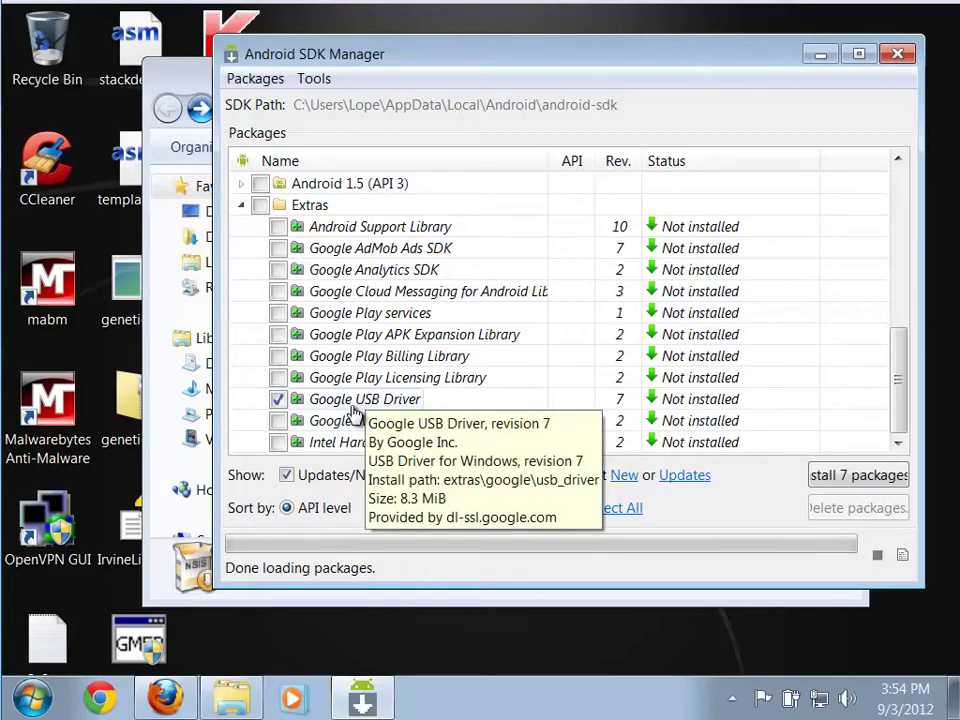
left_click_drag(380, 62, 234, 64)
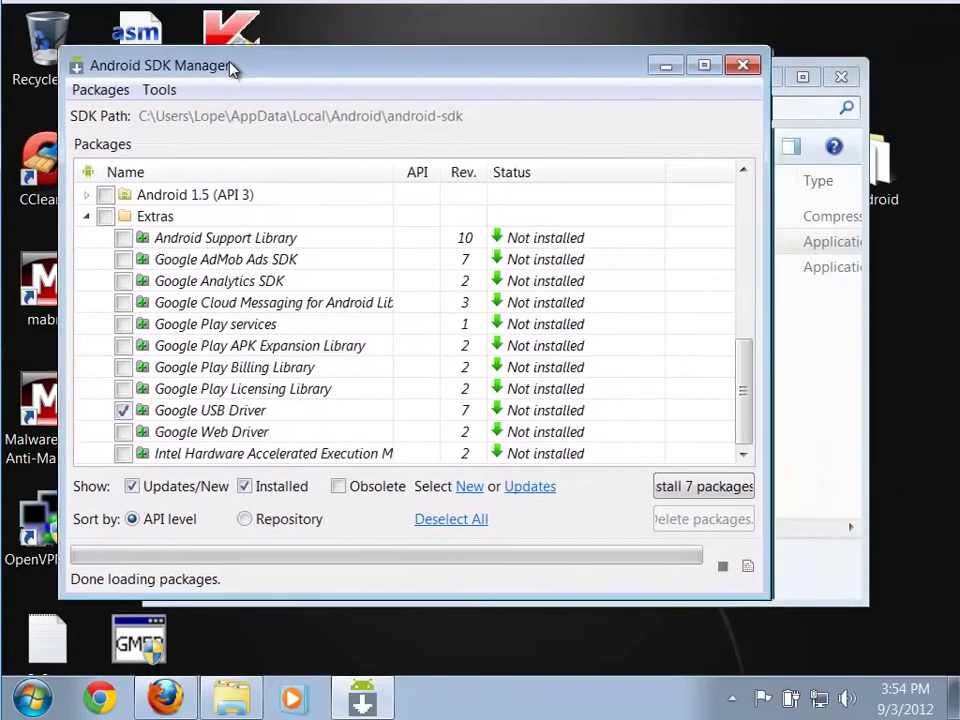
left_click_drag(760, 546, 888, 569)
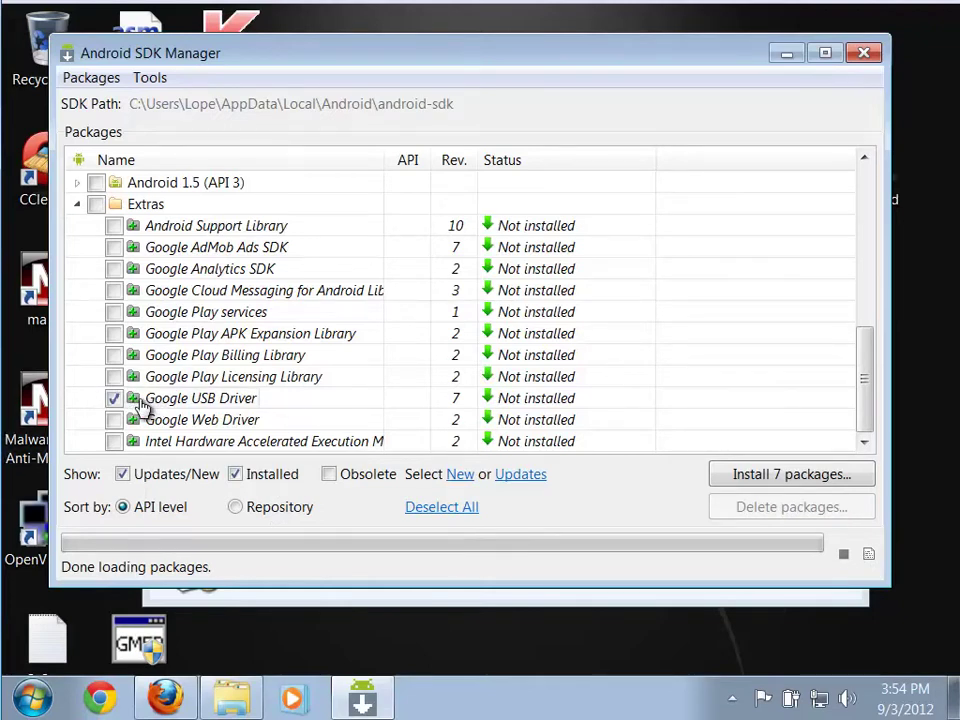
mouse_move(141, 405)
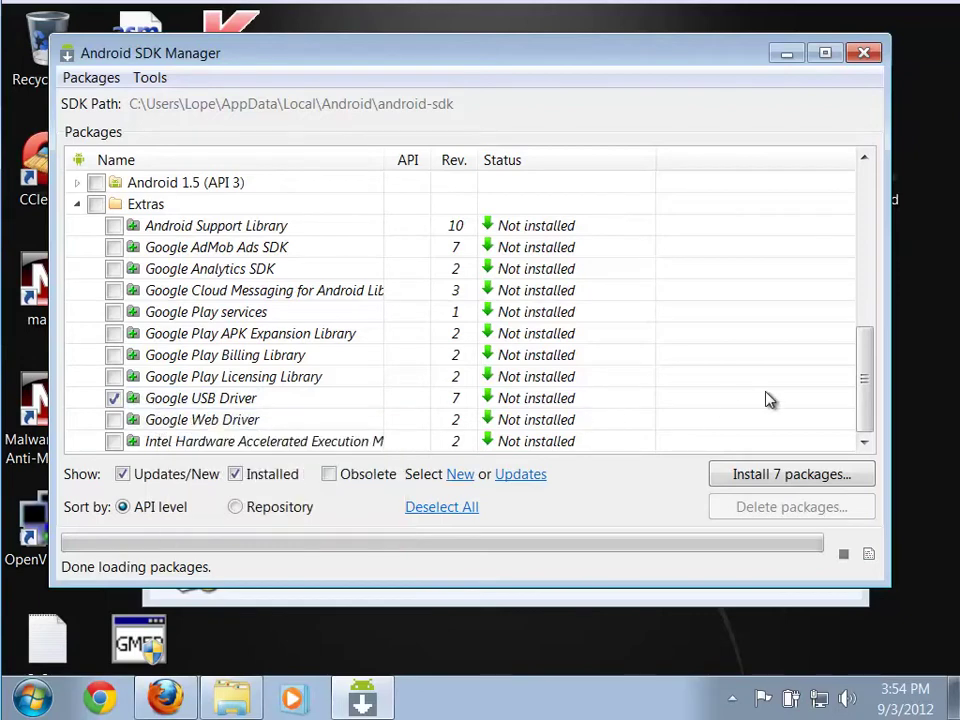
left_click_drag(865, 415, 848, 303)
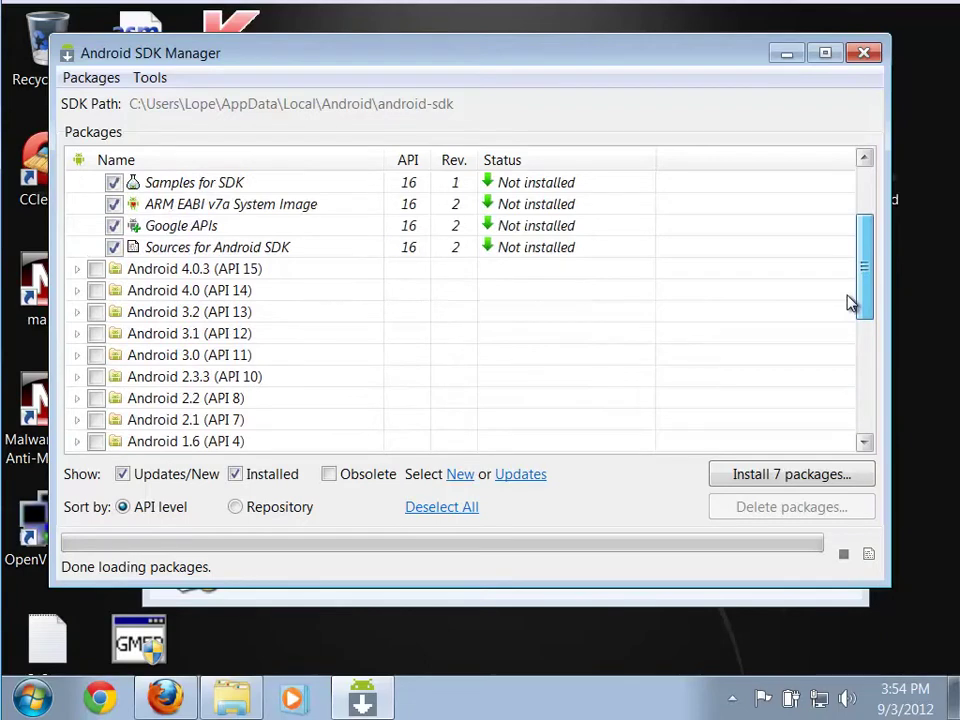
left_click_drag(848, 303, 851, 345)
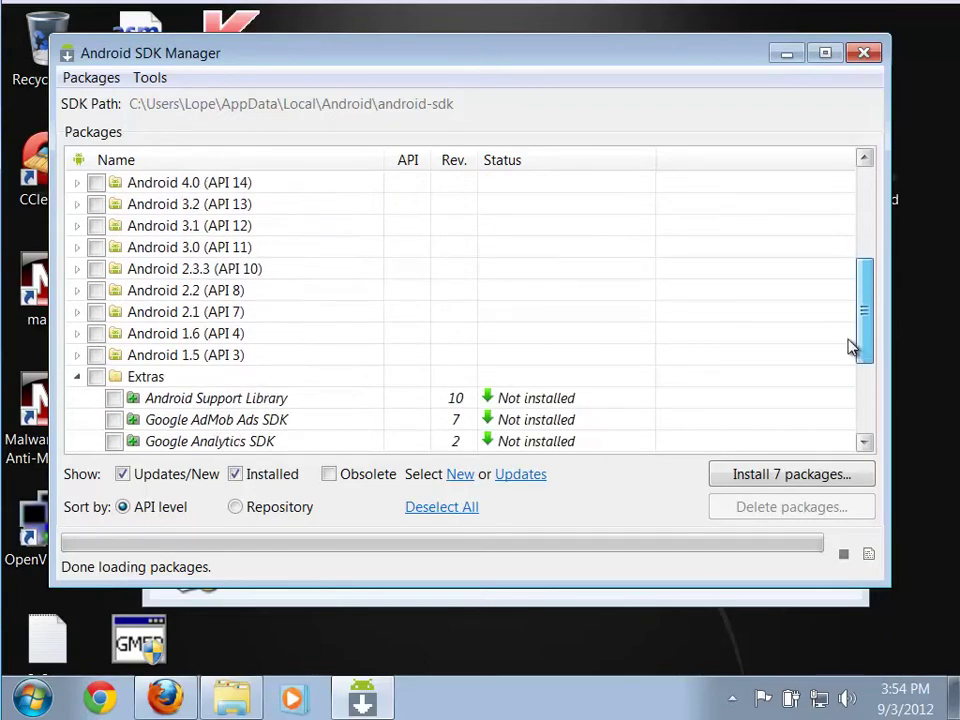
Select the Android 4.1 (API 16), 3.2 (API 13) and 2.3.3 (API 10) packages and verify the Google USB Driver selection under Extras.
left_click_drag(848, 345, 836, 261)
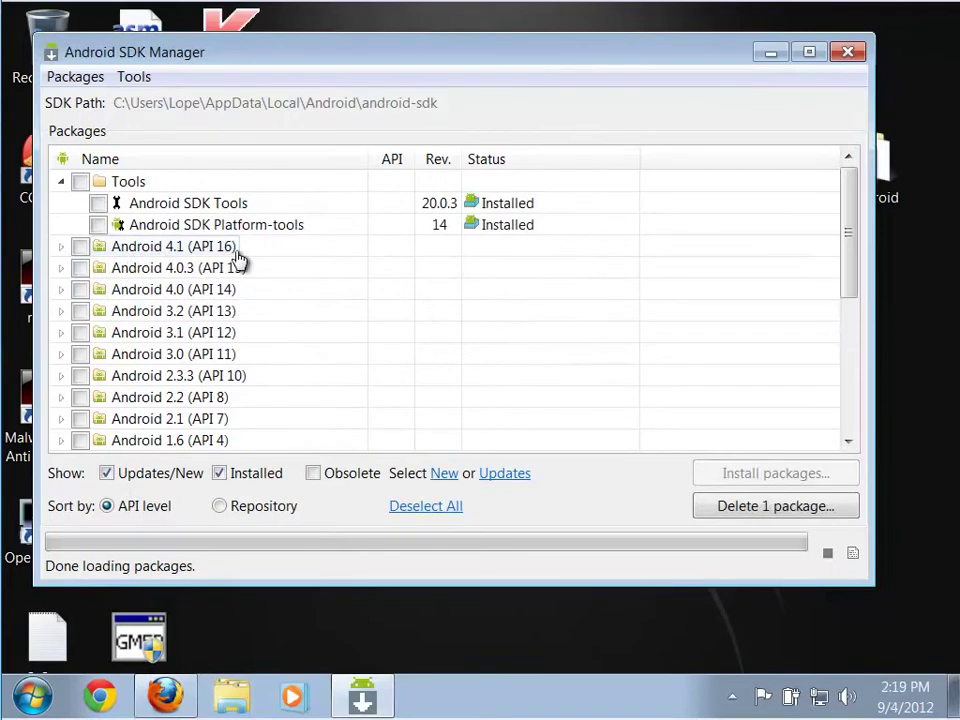
left_click(80, 247)
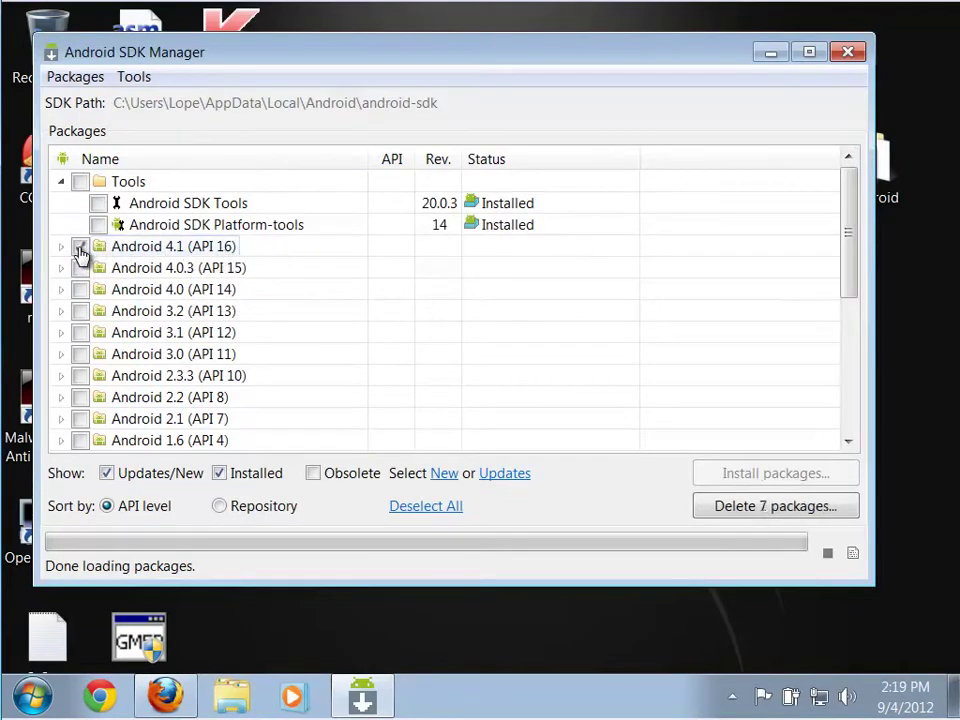
left_click(80, 311)
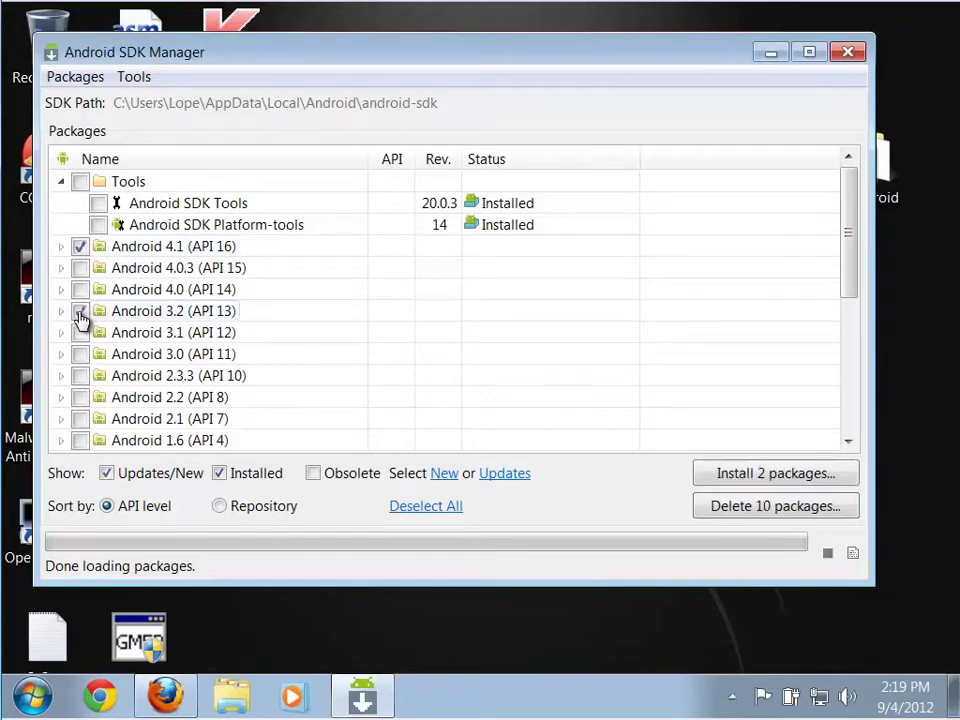
left_click(80, 376)
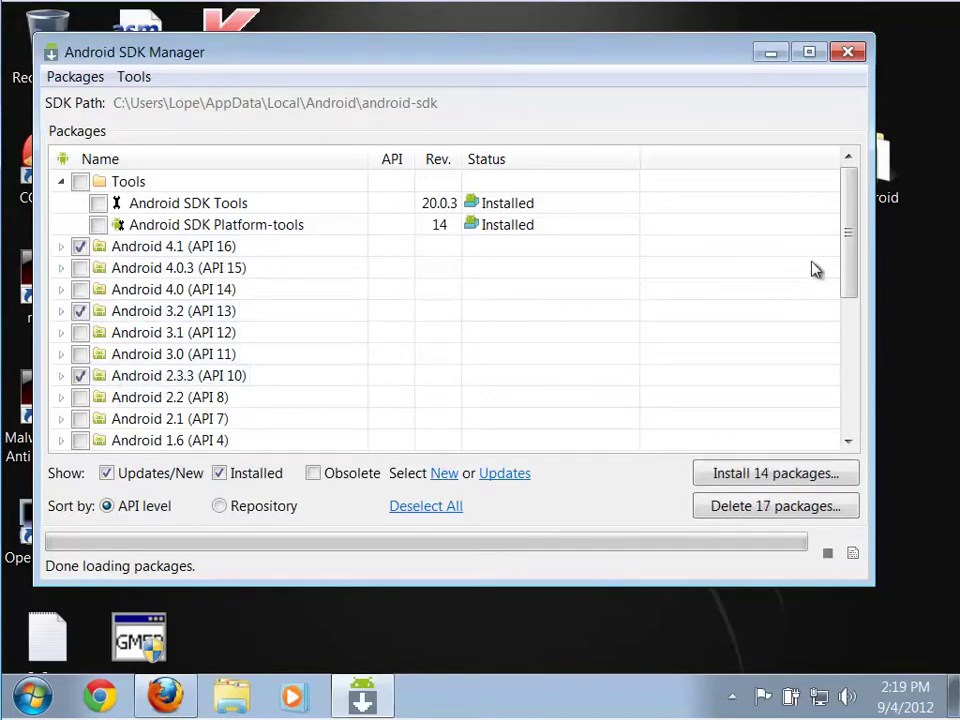
left_click_drag(846, 279, 838, 409)
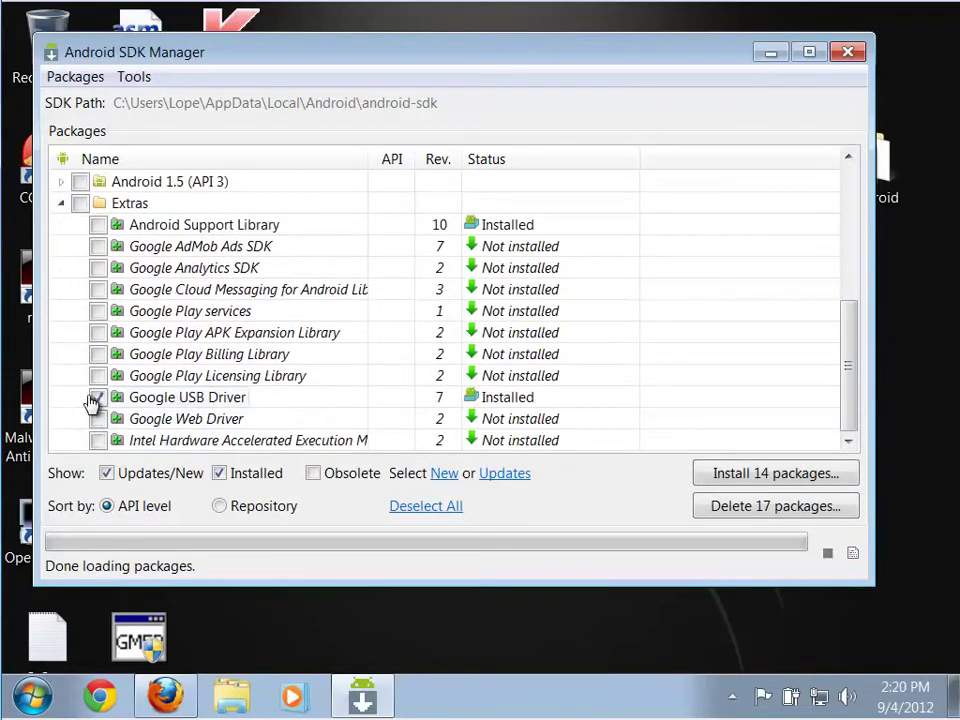
left_click_drag(848, 381, 866, 174)
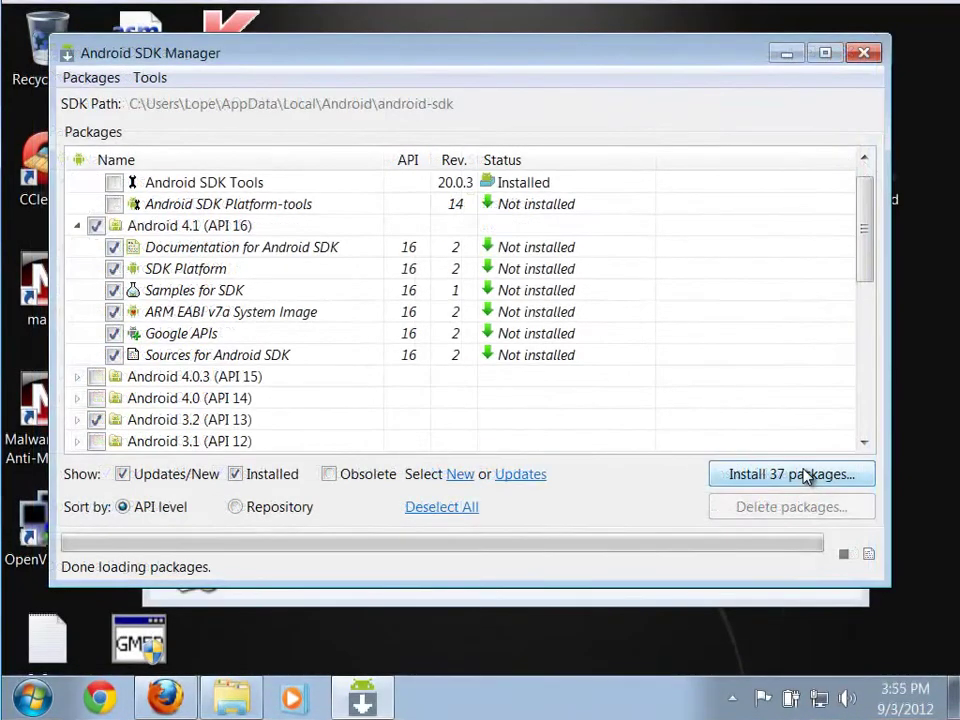
Install the selected packages with all licences accepted, and cancel the MOTODEV site authentication request.
left_click(804, 475)
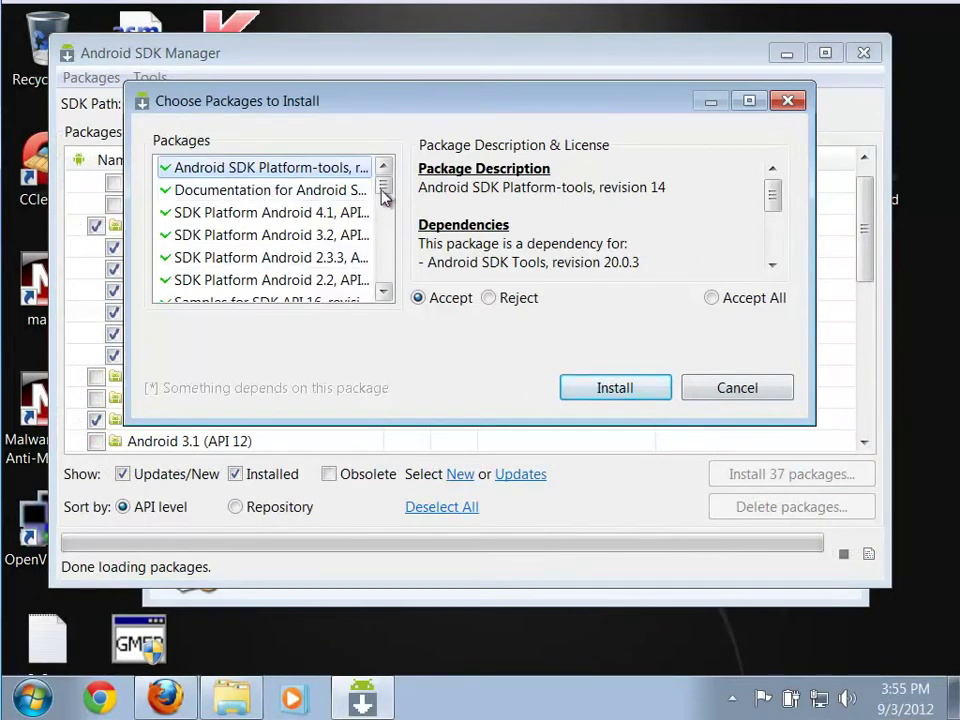
left_click_drag(385, 195, 386, 146)
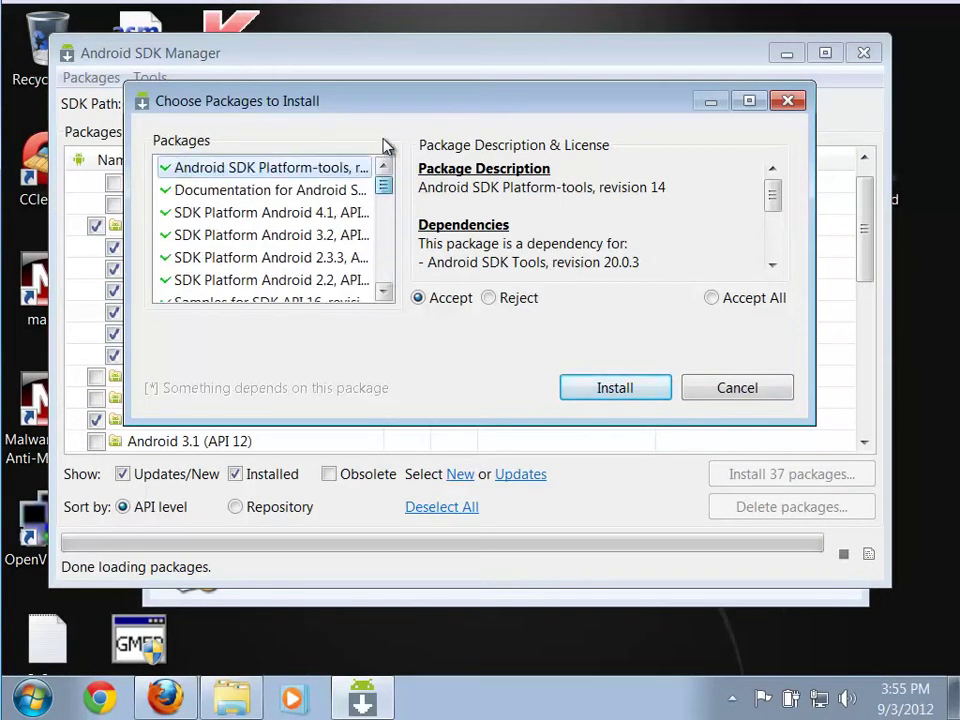
left_click(712, 300)
left_click(640, 394)
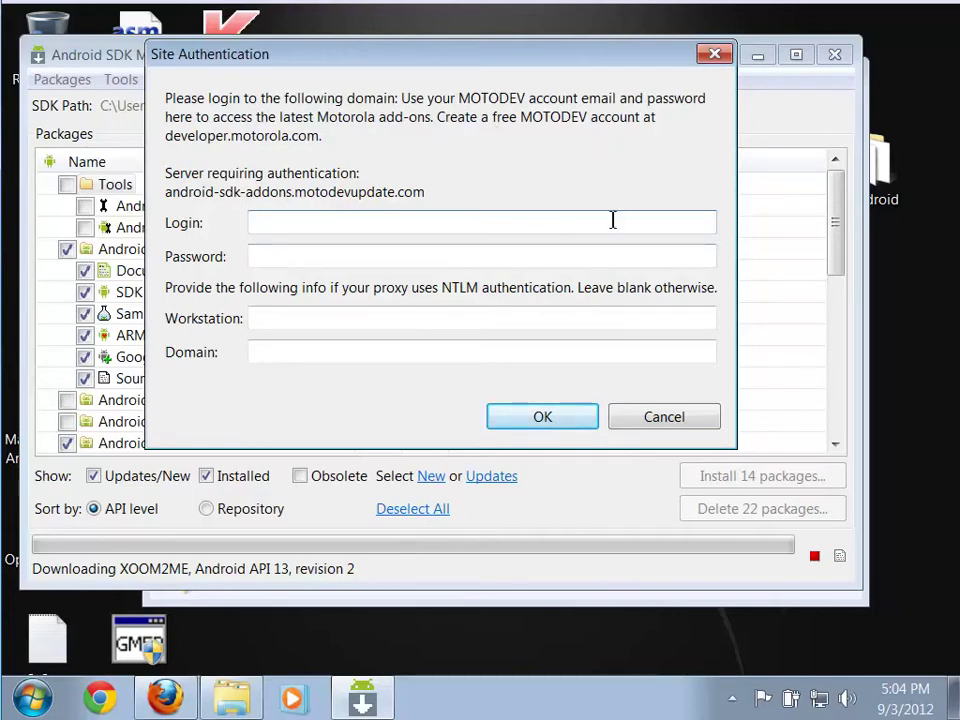
left_click(664, 420)
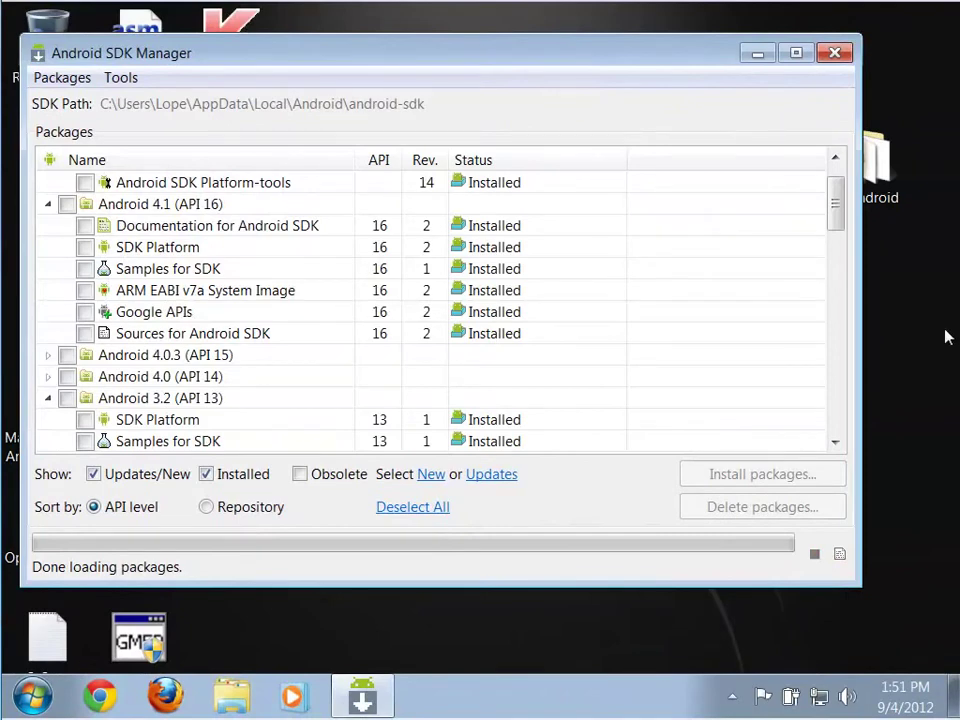
Close the SDK Manager, then launch AVD Manager from the Android SDK Tools program group and reposition its window.
left_click_drag(696, 54, 709, 55)
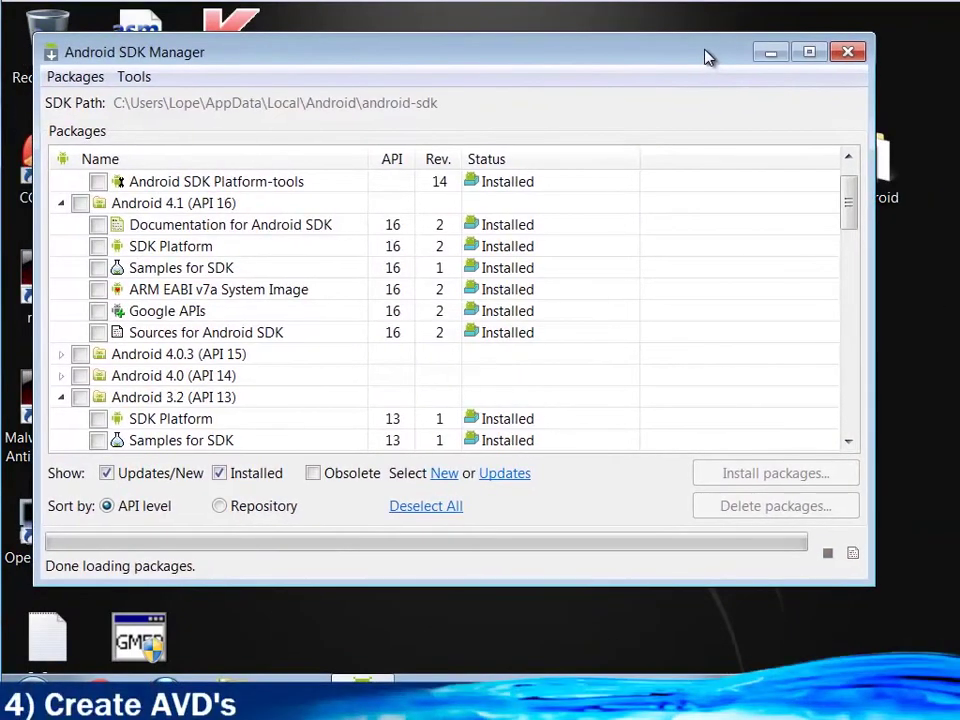
left_click(843, 55)
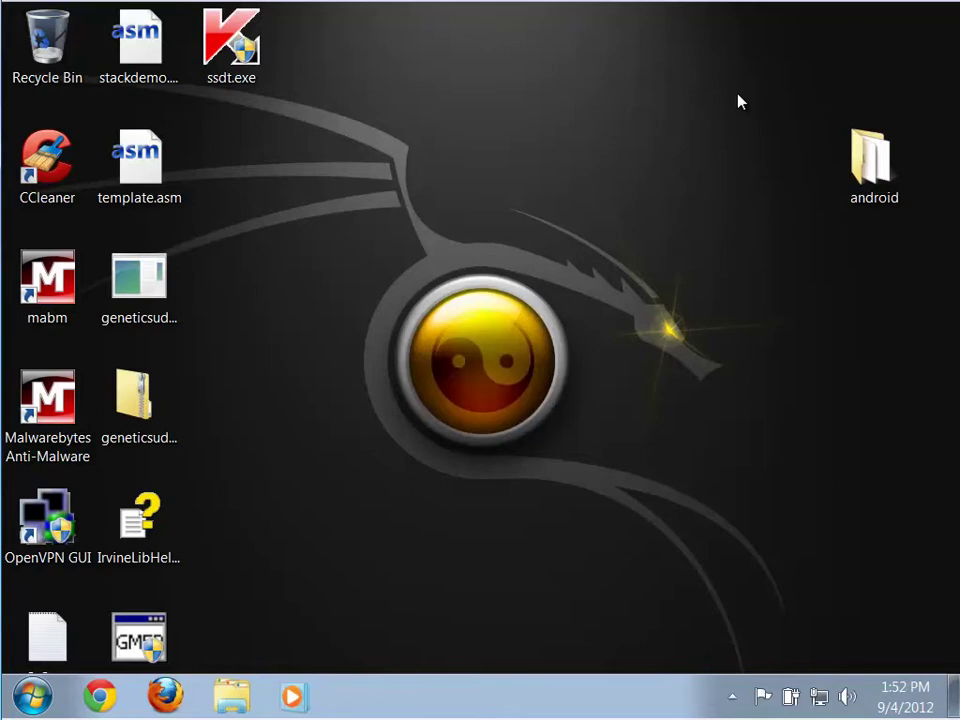
left_click(33, 697)
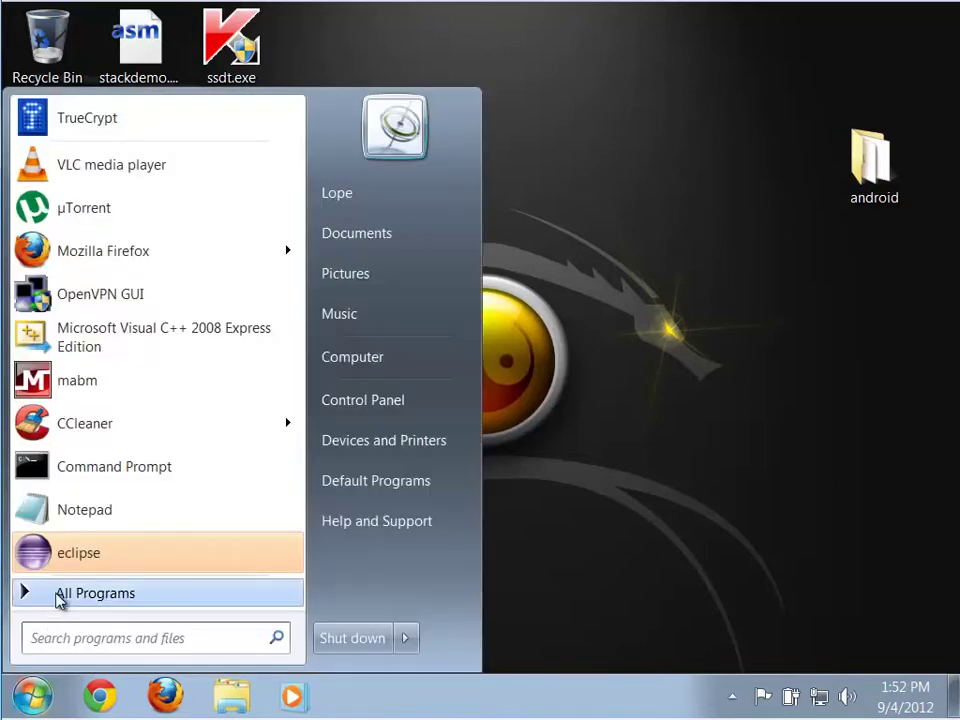
left_click(58, 595)
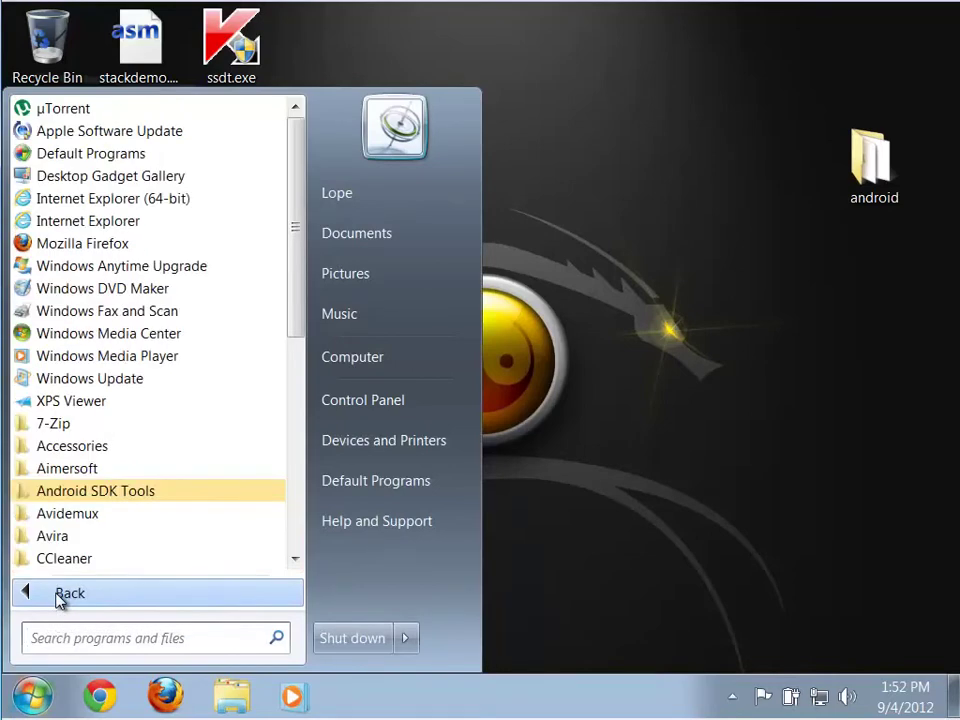
left_click(84, 497)
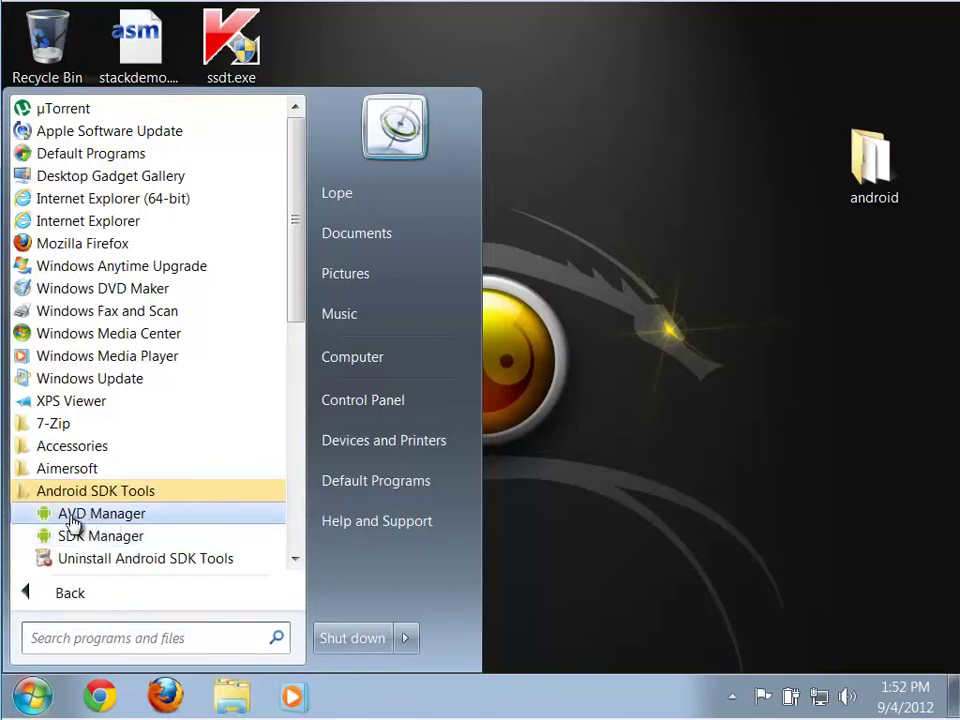
left_click(98, 523)
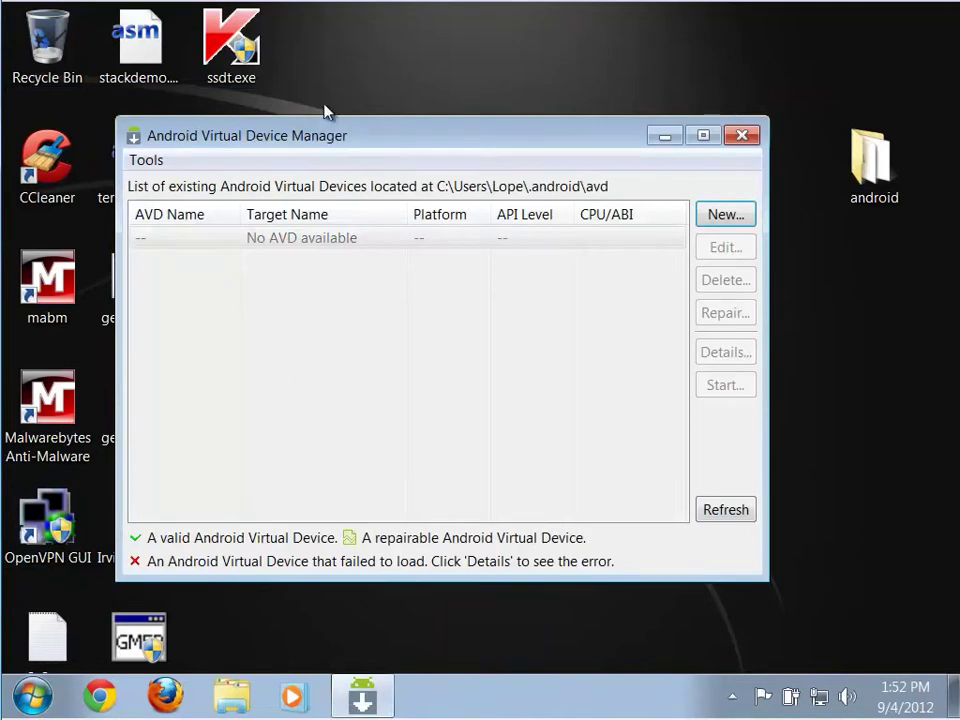
left_click_drag(336, 145, 364, 97)
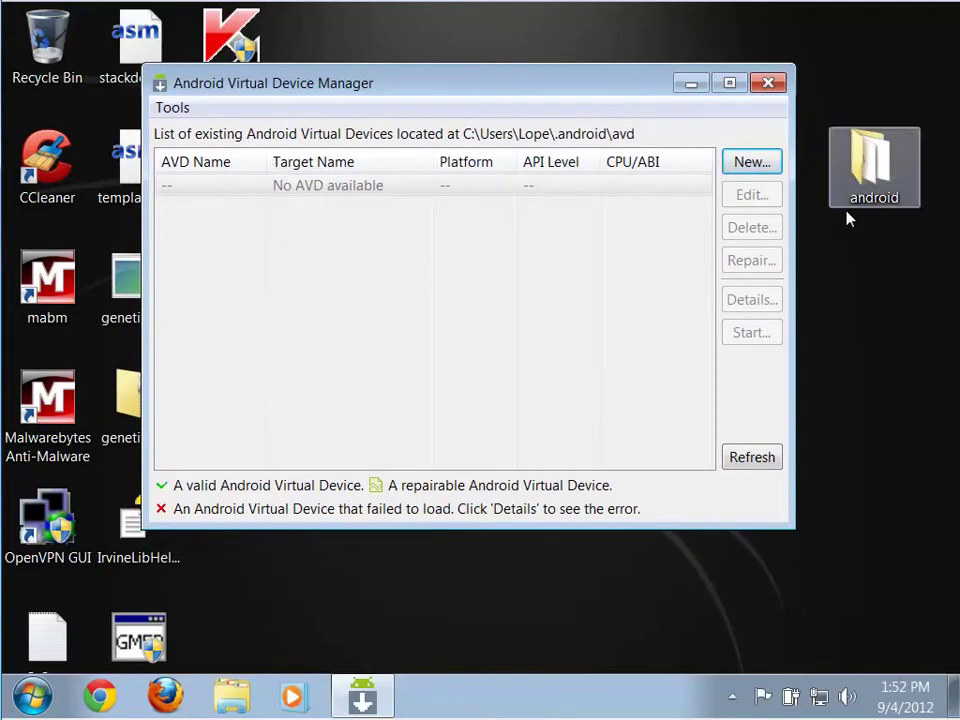
Start a new virtual device with target Android 4.1 - API Level 16 and name it Android_4.1.
left_click(761, 165)
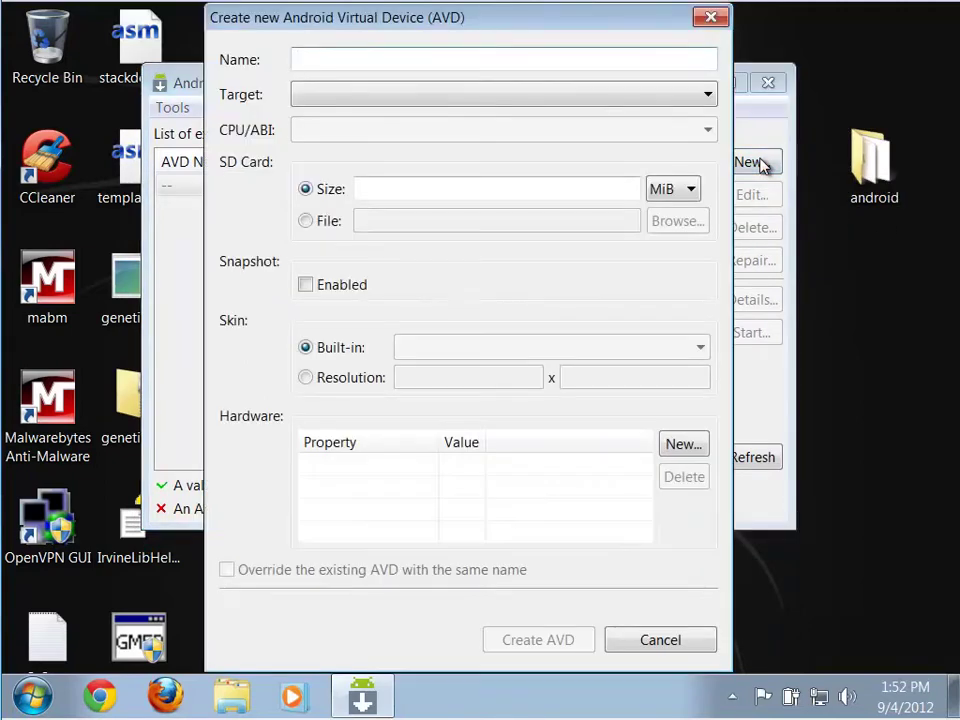
left_click(422, 98)
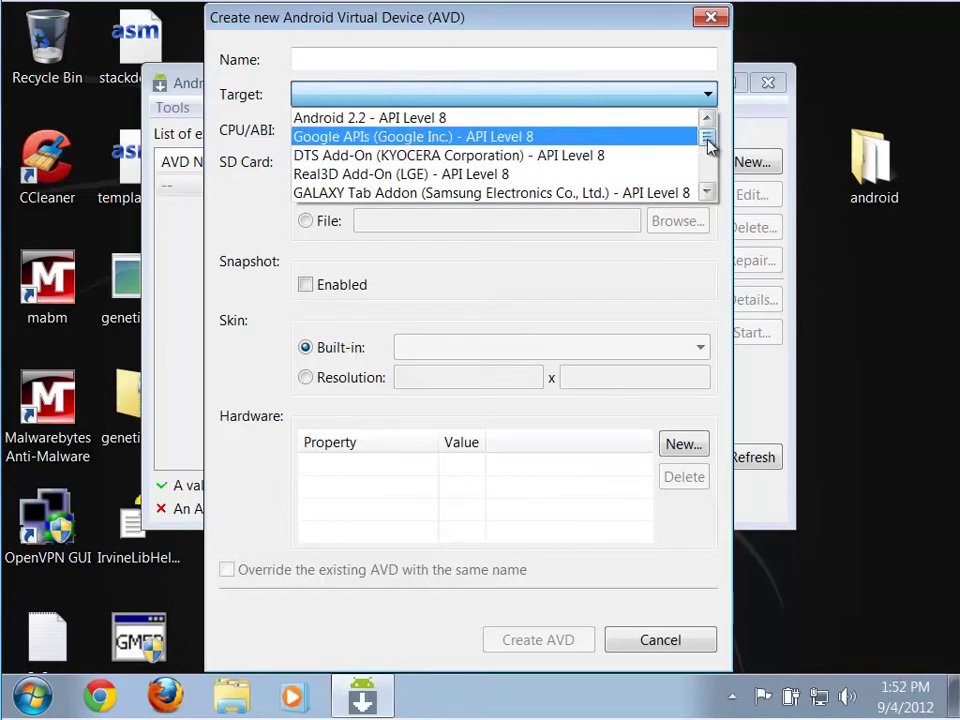
left_click_drag(708, 145, 716, 200)
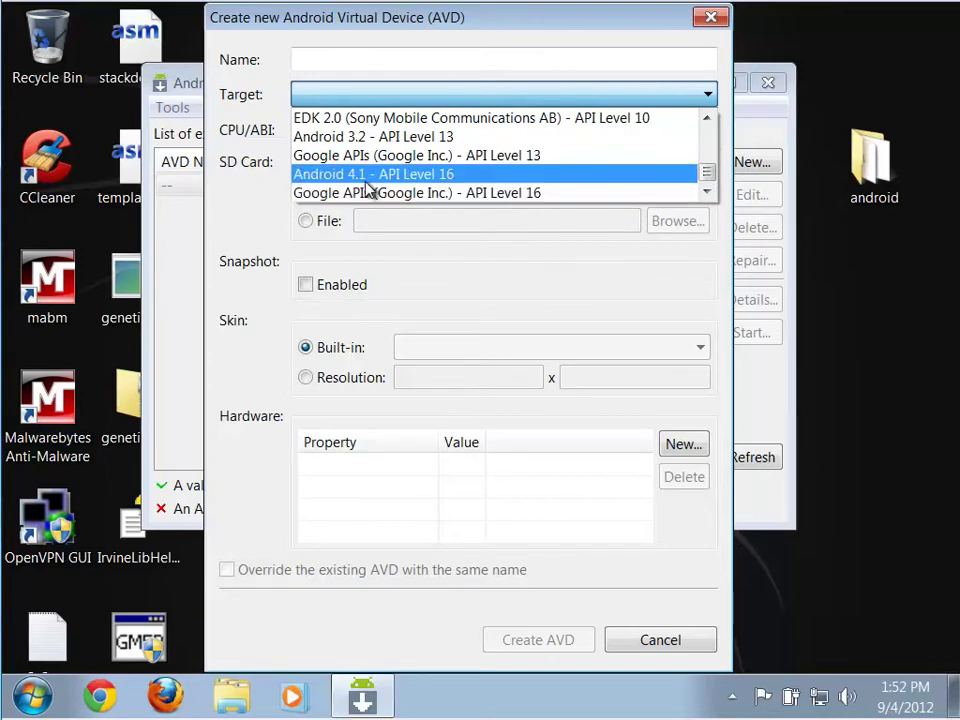
left_click(415, 177)
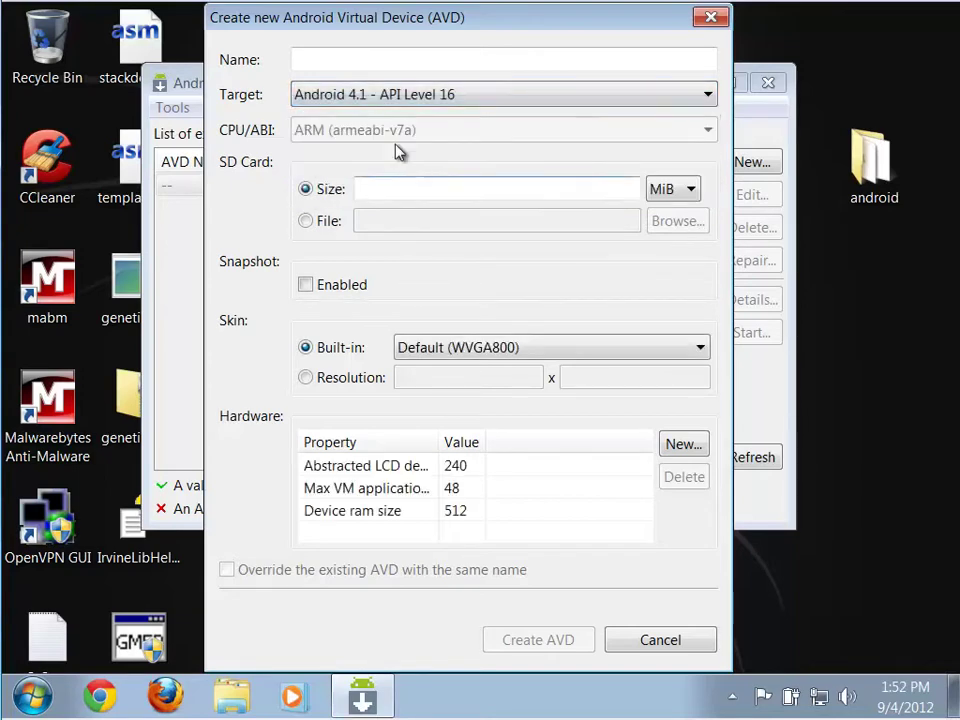
left_click(362, 58)
type("An")
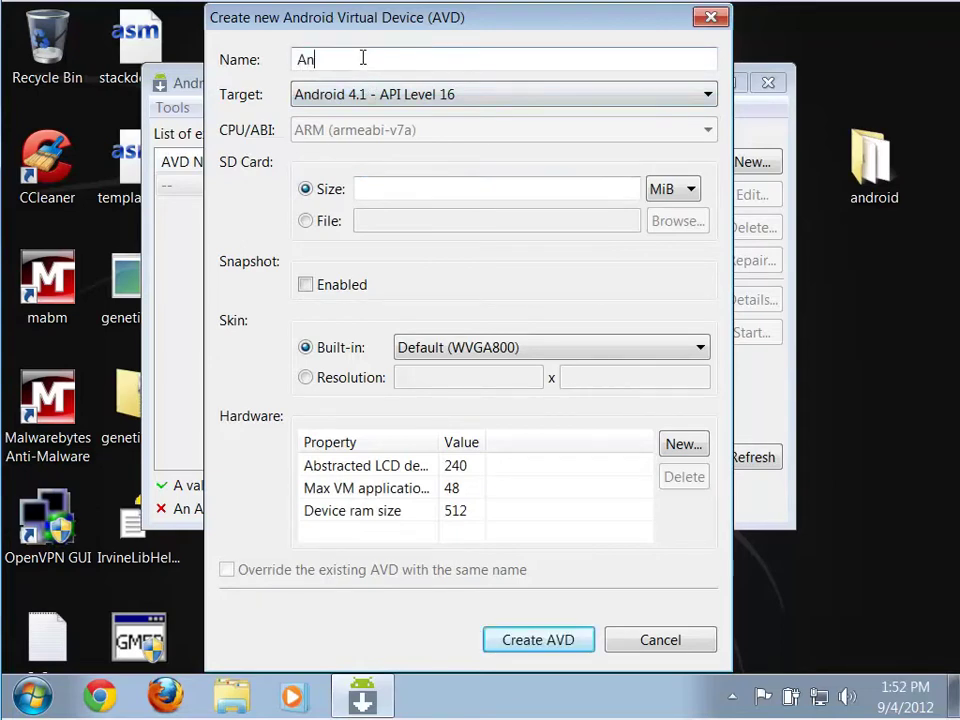
type("droid_4.1")
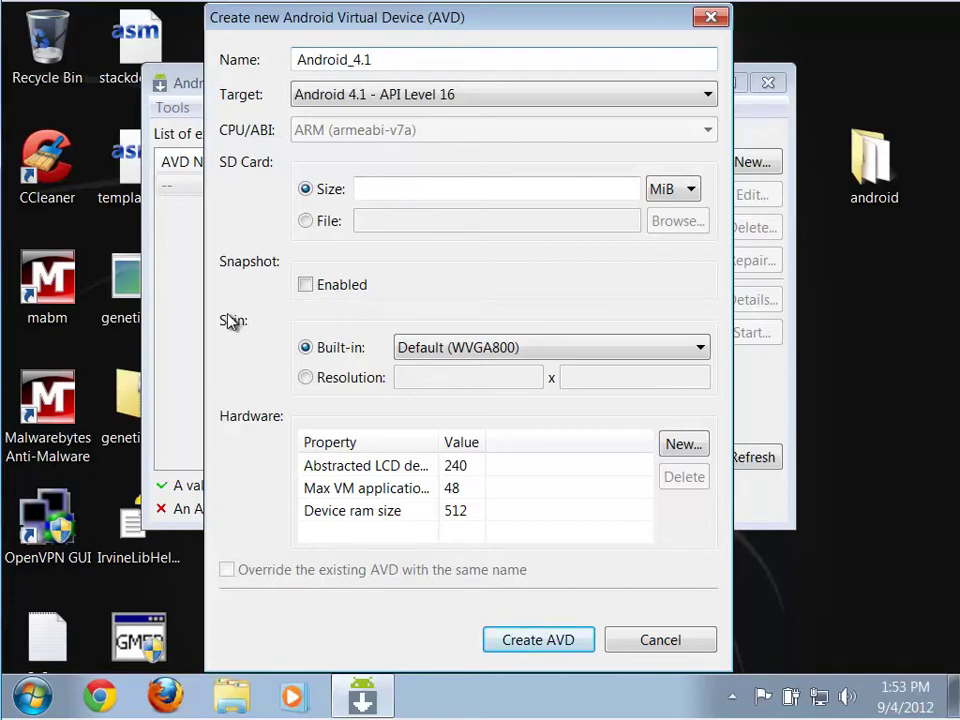
Enable the snapshot for Android_4.1, create the virtual device and dismiss the result message.
left_click(306, 286)
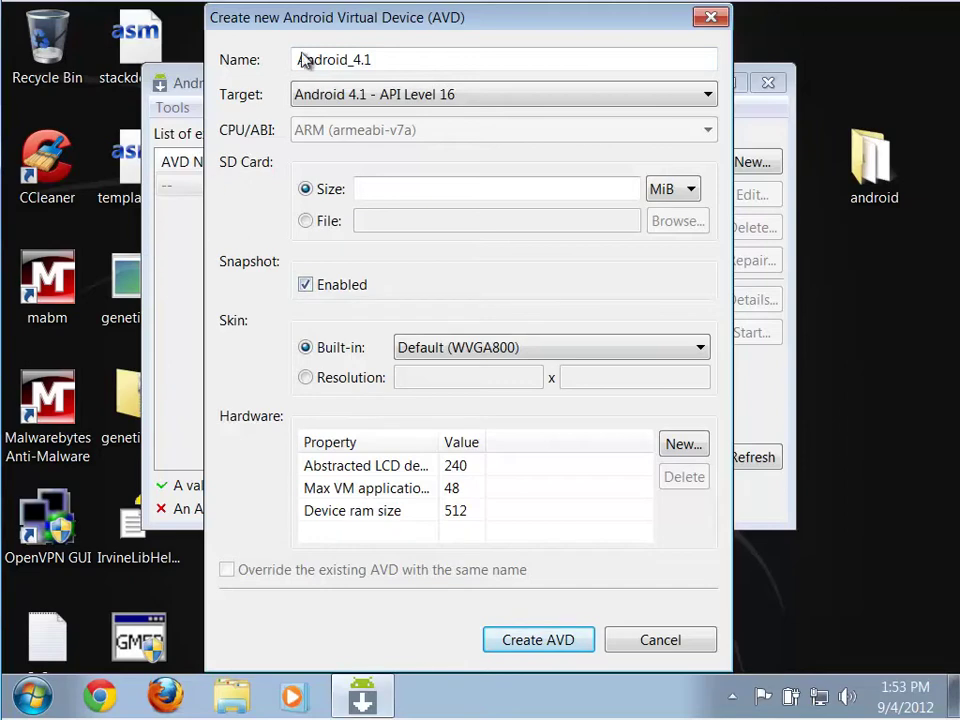
left_click_drag(318, 26, 368, 36)
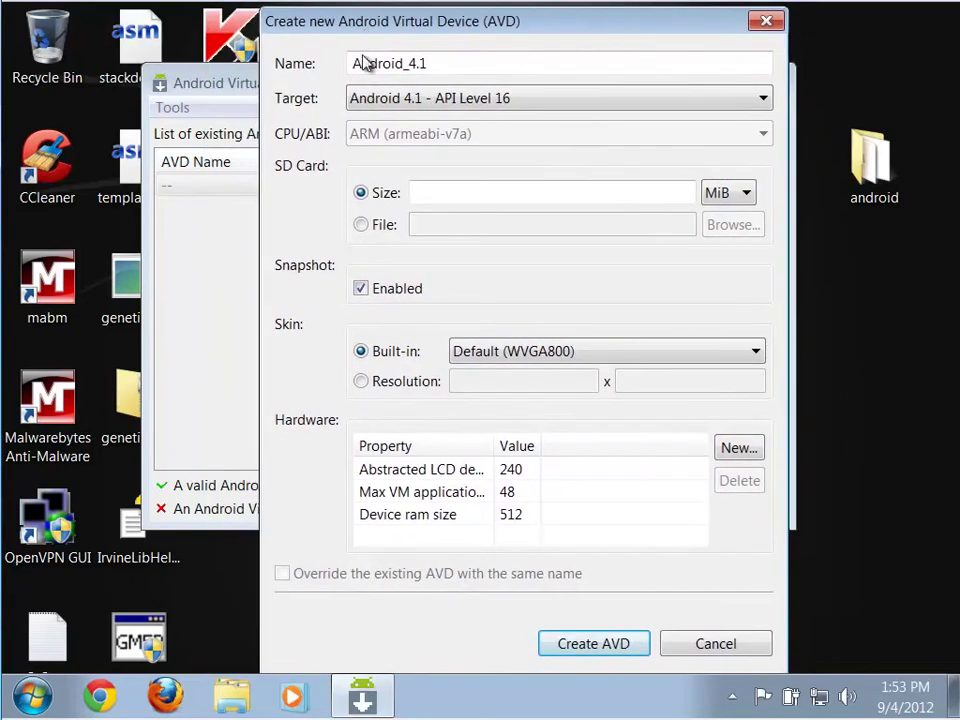
left_click(620, 650)
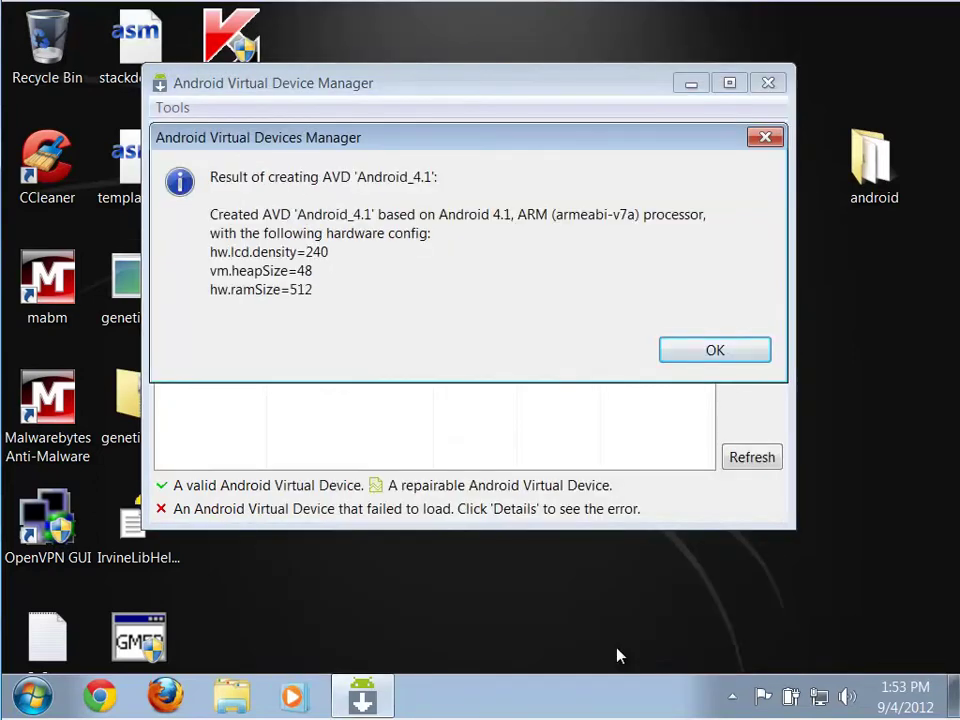
left_click(710, 352)
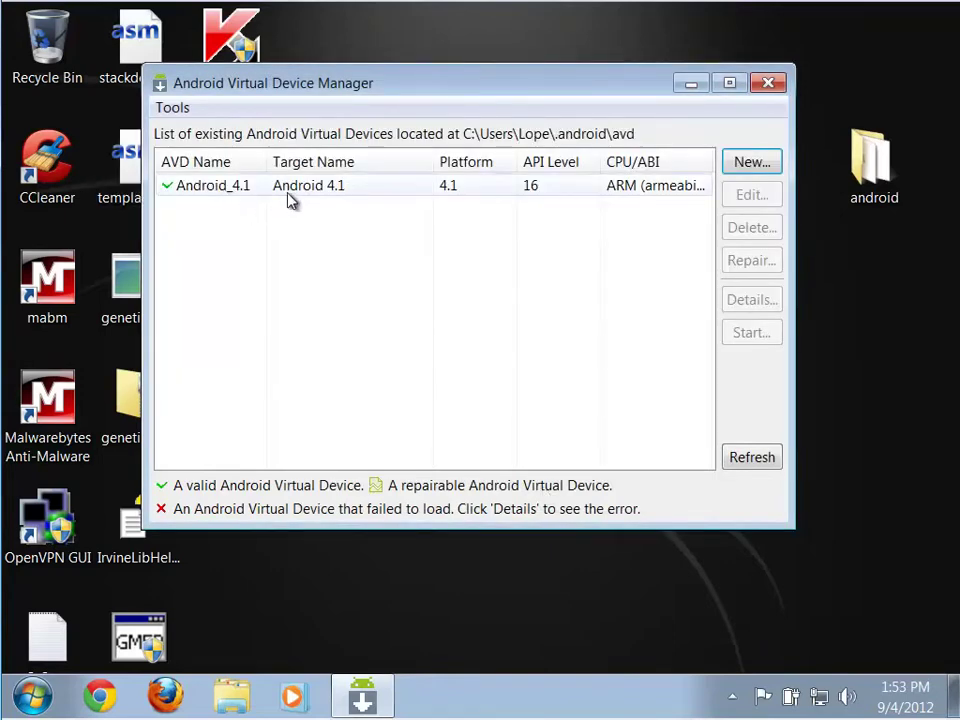
Start another new virtual device with Android 3.2 - API Level 13 as its target.
left_click(756, 165)
left_click(548, 97)
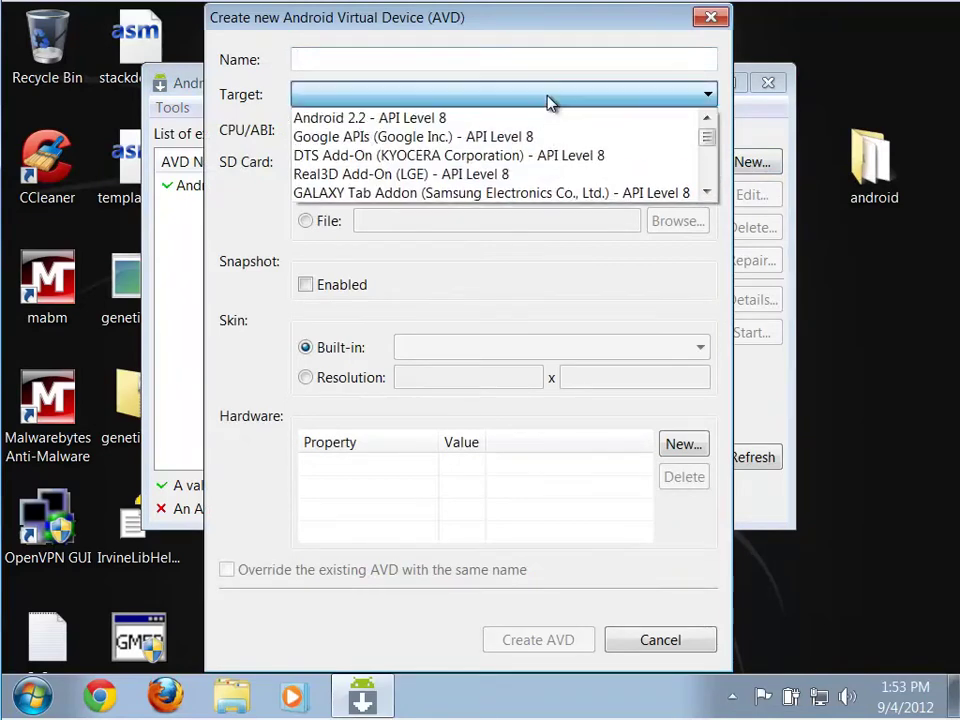
left_click(708, 193)
left_click(708, 193)
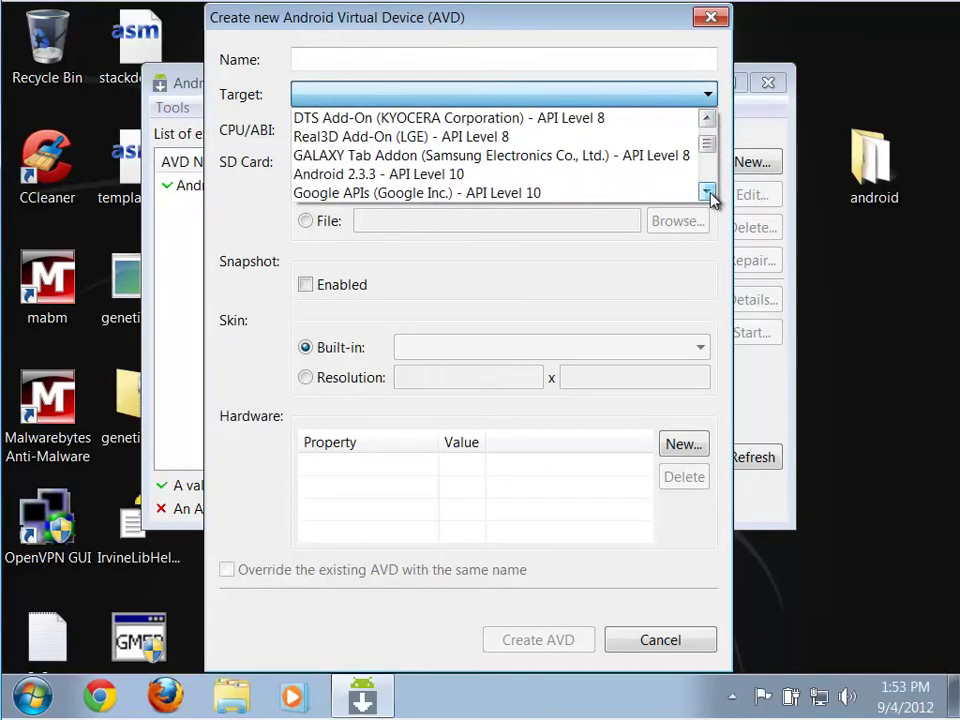
left_click(708, 193)
left_click(708, 193)
left_click(708, 193)
left_click(708, 193)
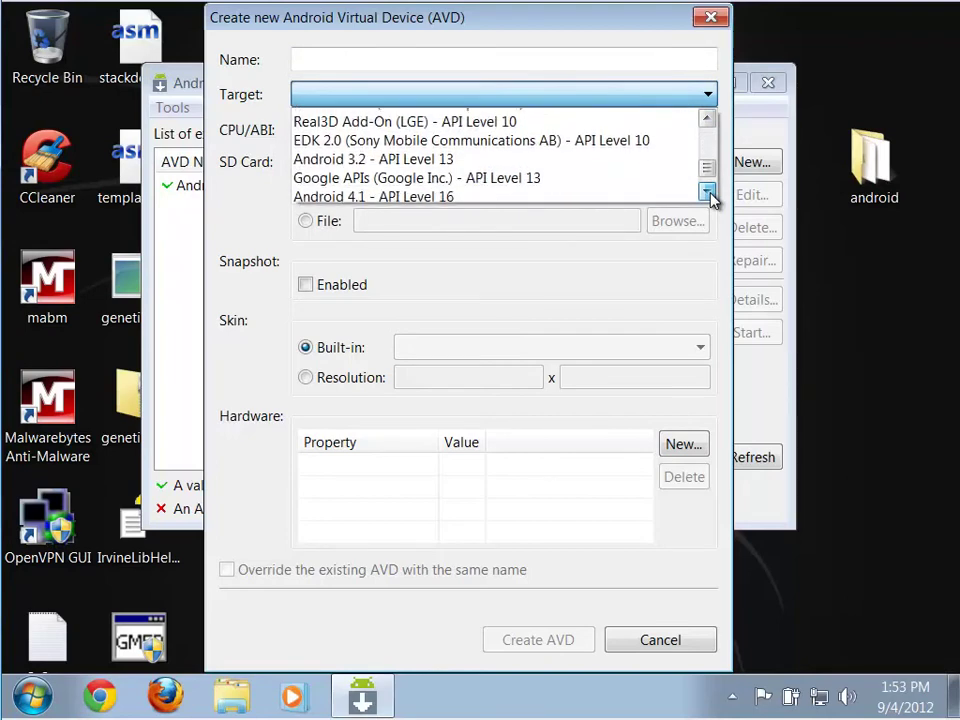
left_click(708, 193)
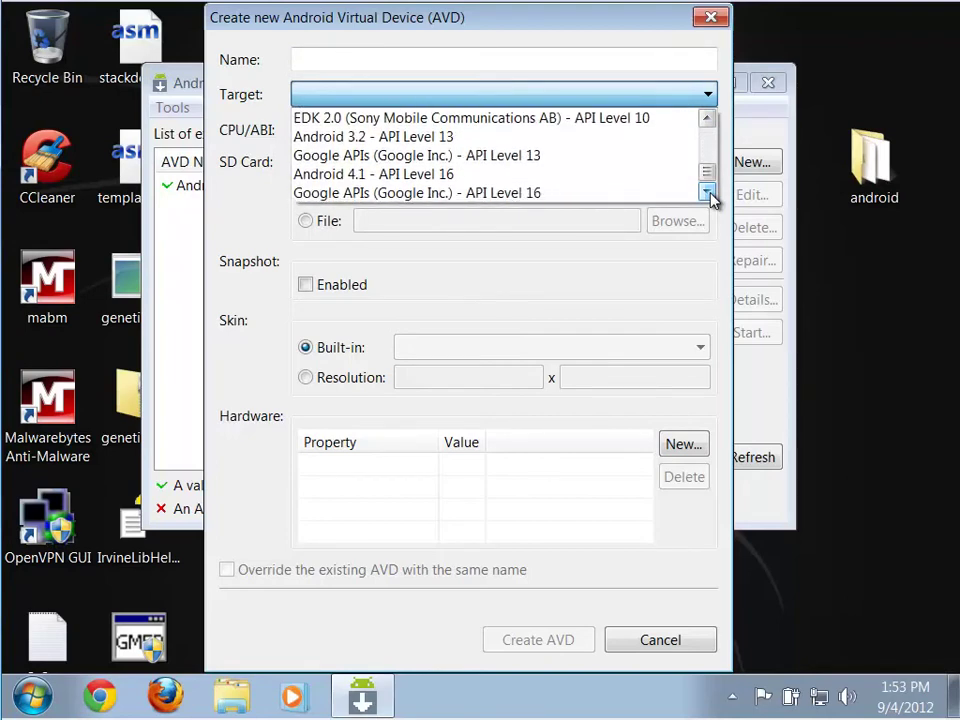
left_click(460, 137)
Name the new virtual device Android_3.2 and enable its snapshot.
left_click(387, 57)
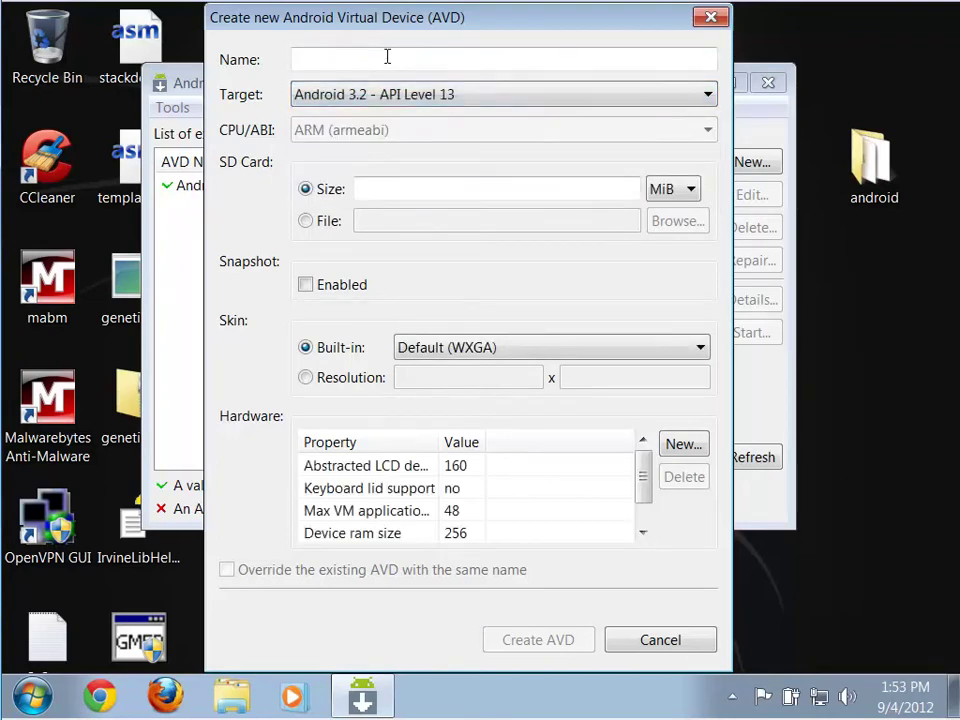
type("Android_")
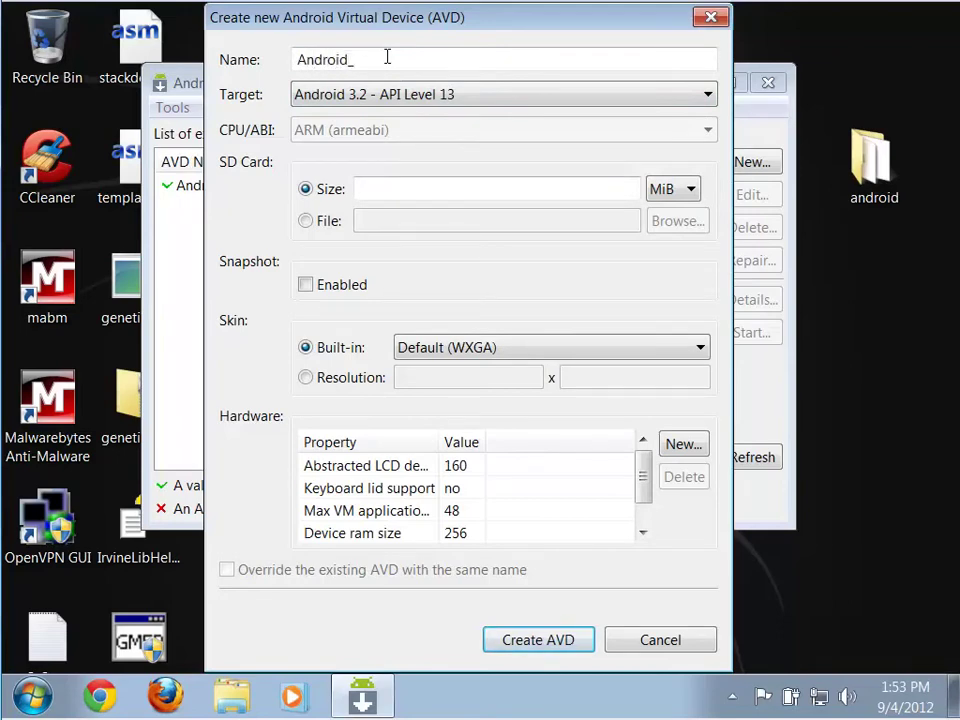
type("3.2")
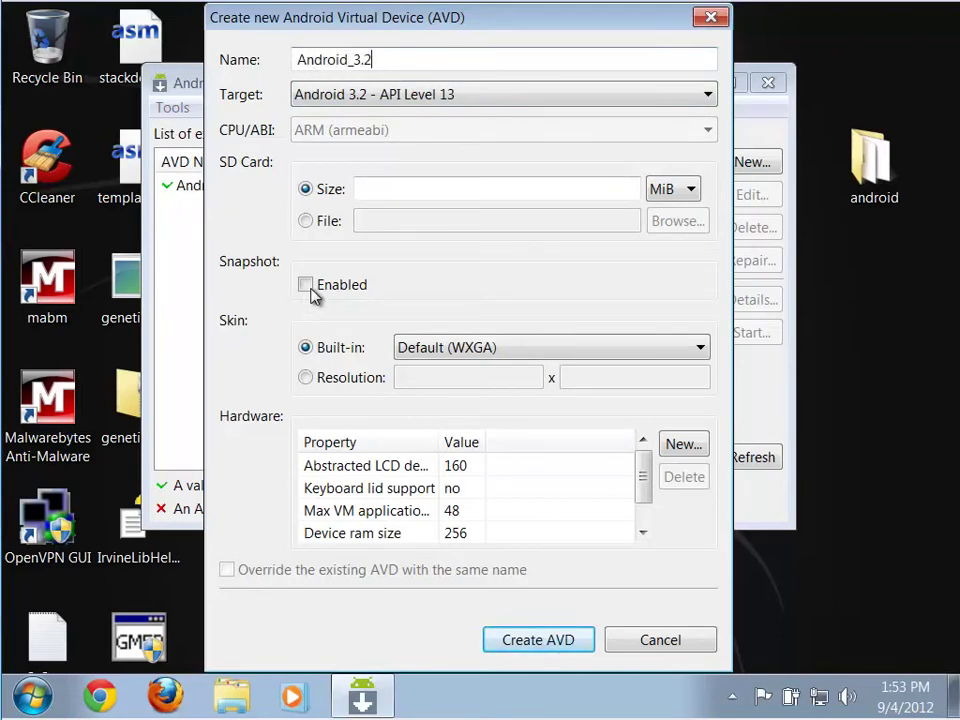
left_click(308, 286)
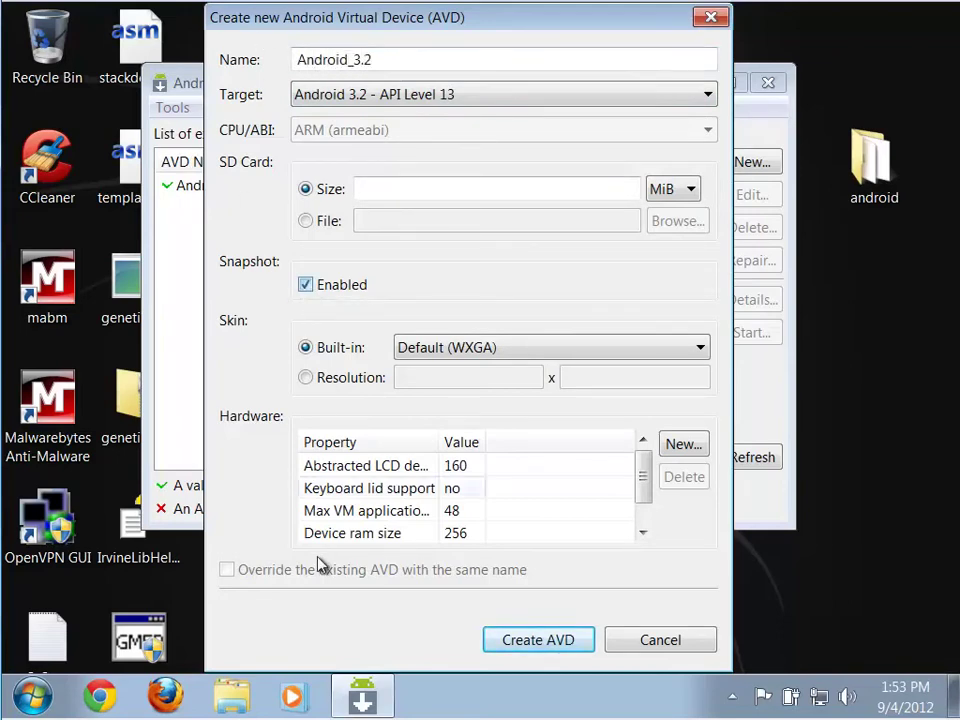
Create the Android_3.2 virtual device and dismiss the result message.
left_click(553, 647)
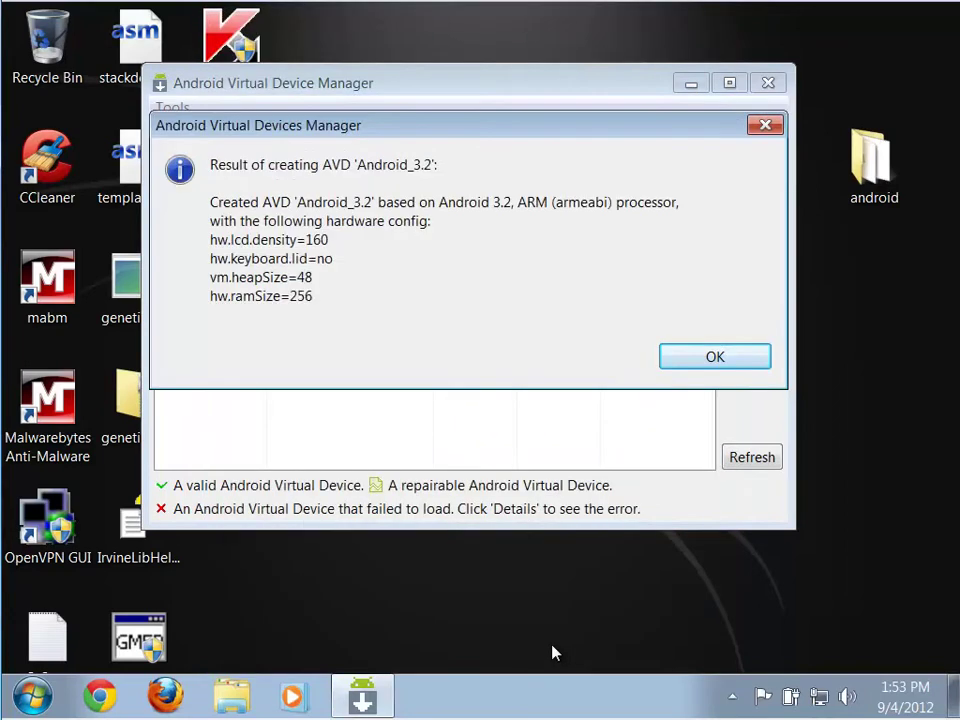
left_click(733, 355)
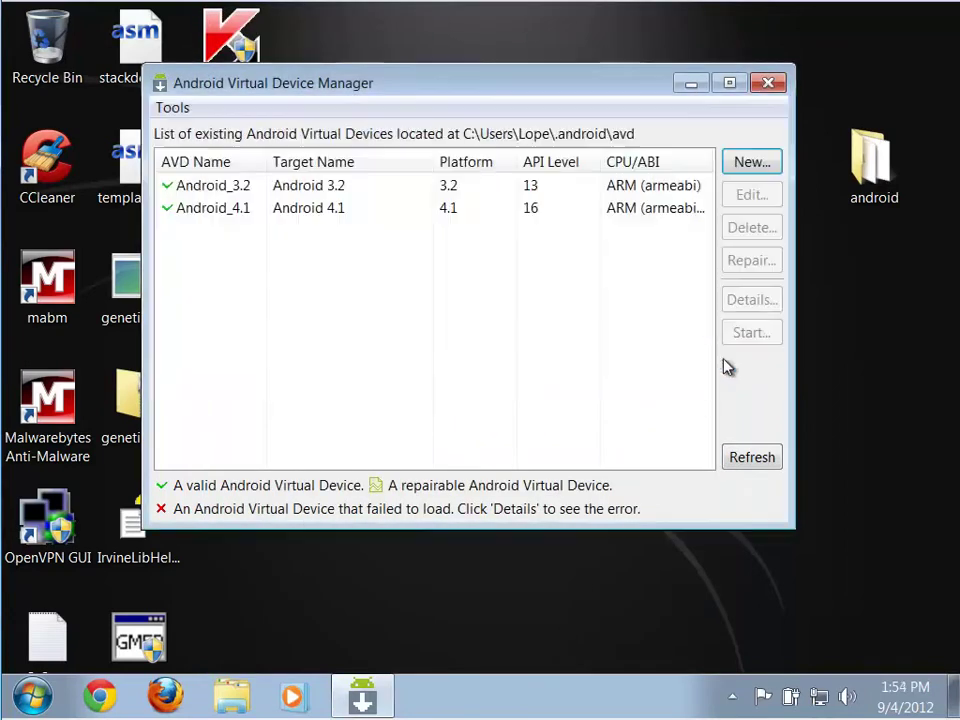
Start another new virtual device with Android 2.3.3 - API Level 10 as its target.
left_click(757, 166)
left_click(540, 98)
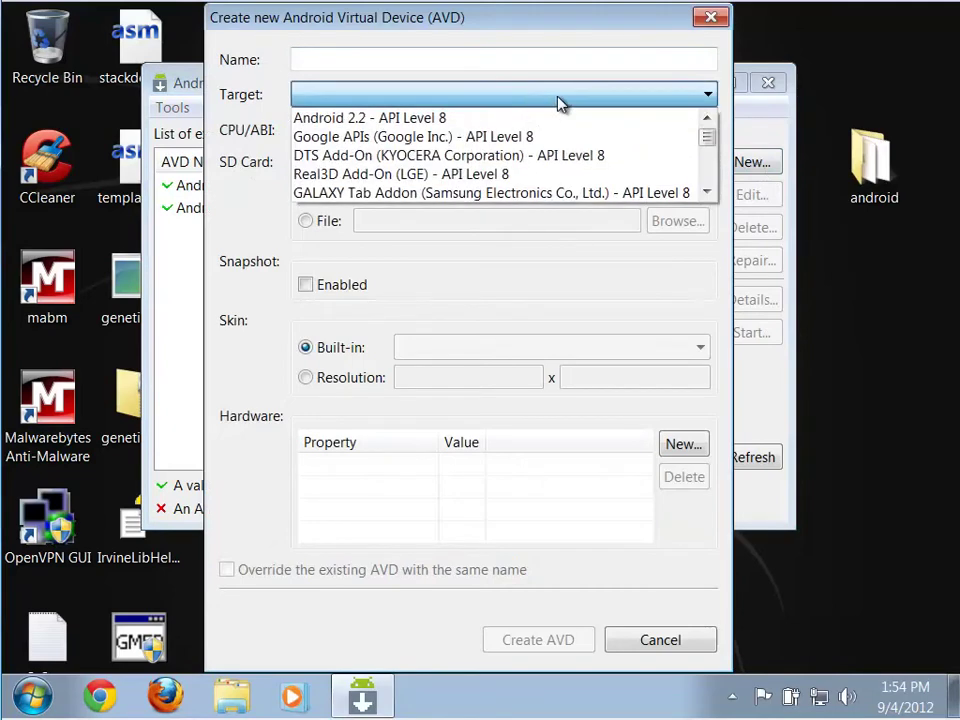
left_click(707, 192)
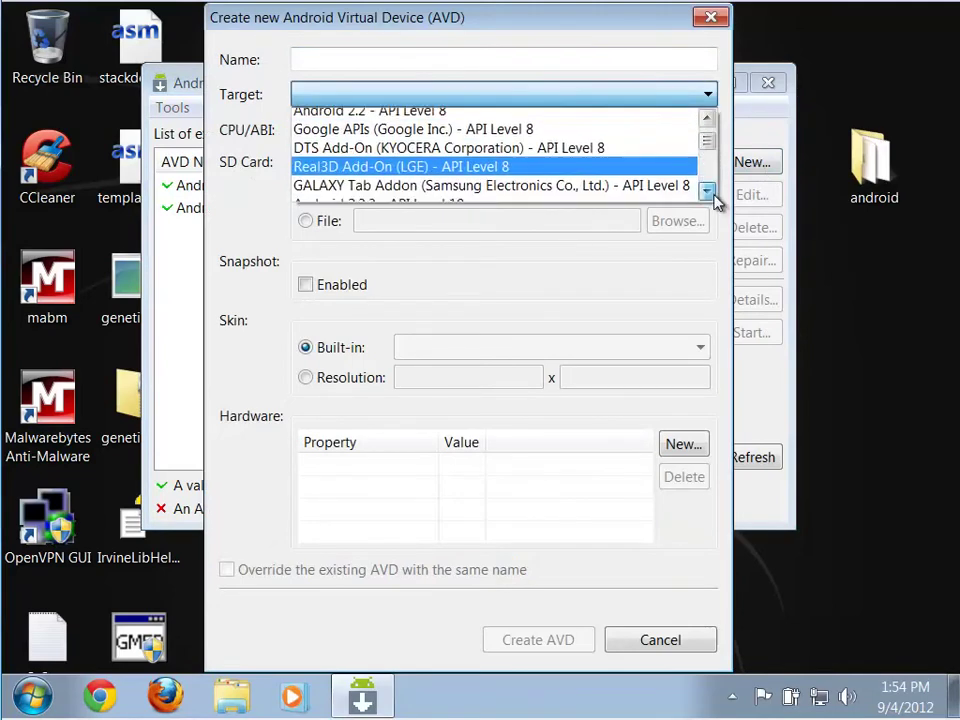
left_click(645, 178)
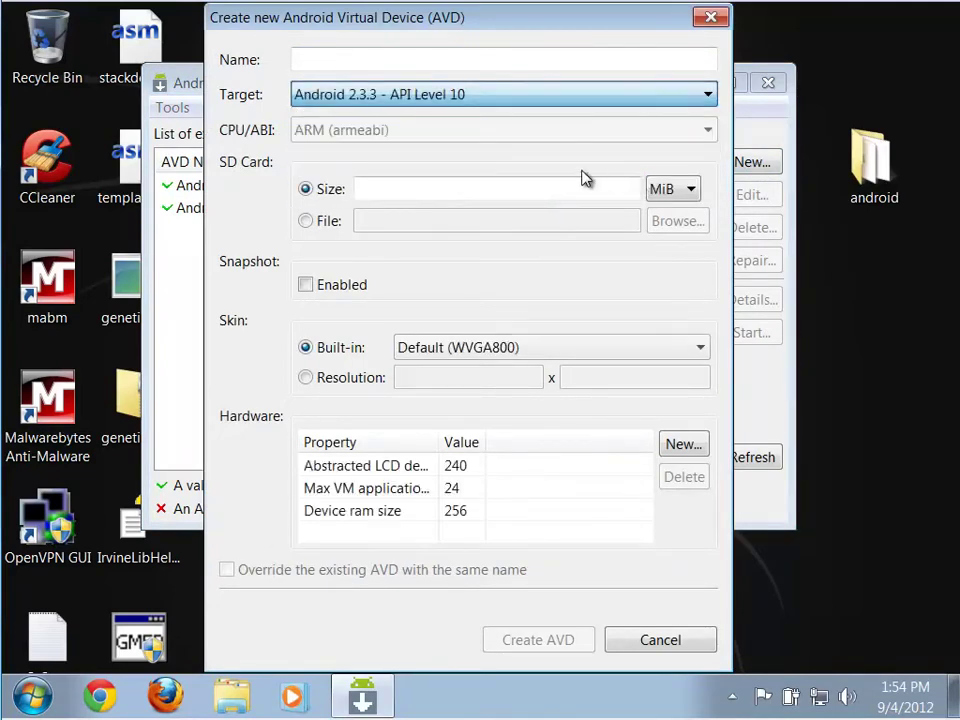
Name the new virtual device Android_2_3_3 and enable its snapshot.
left_click(388, 62)
type("A")
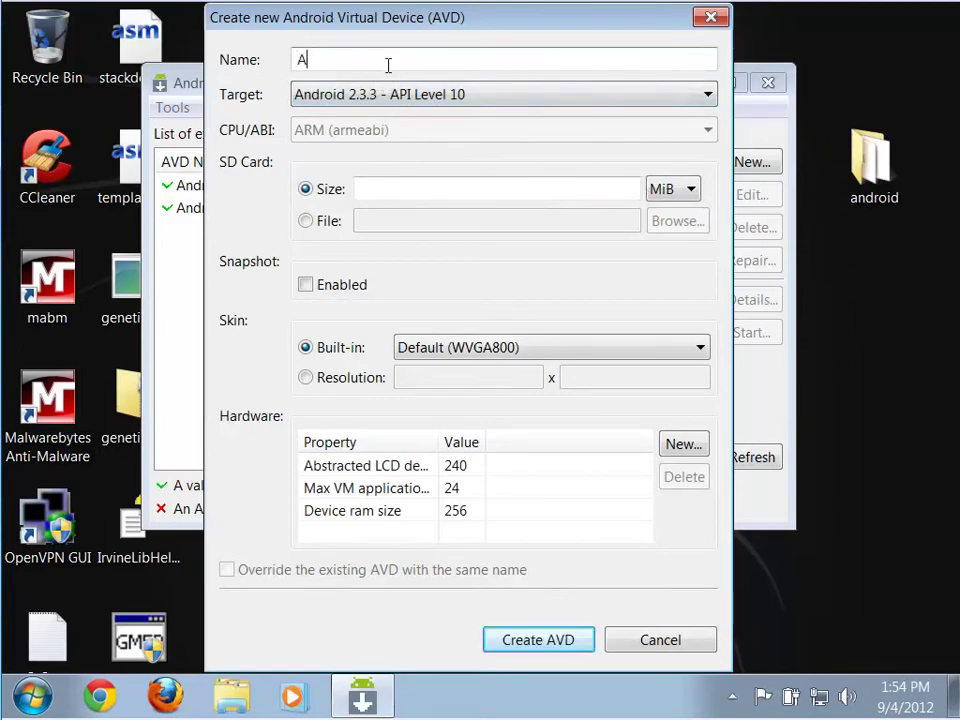
type("ndroid_")
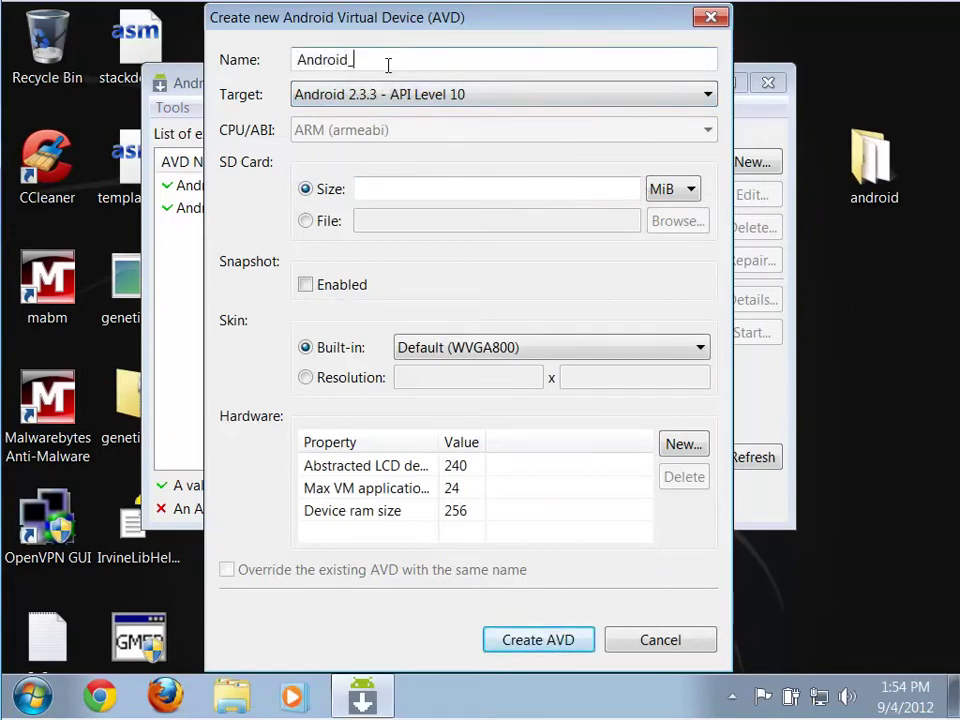
type("2_3_3")
left_click(306, 285)
Create the Android_2_3_3 virtual device, dismiss the result message and close the virtual device manager.
left_click(538, 641)
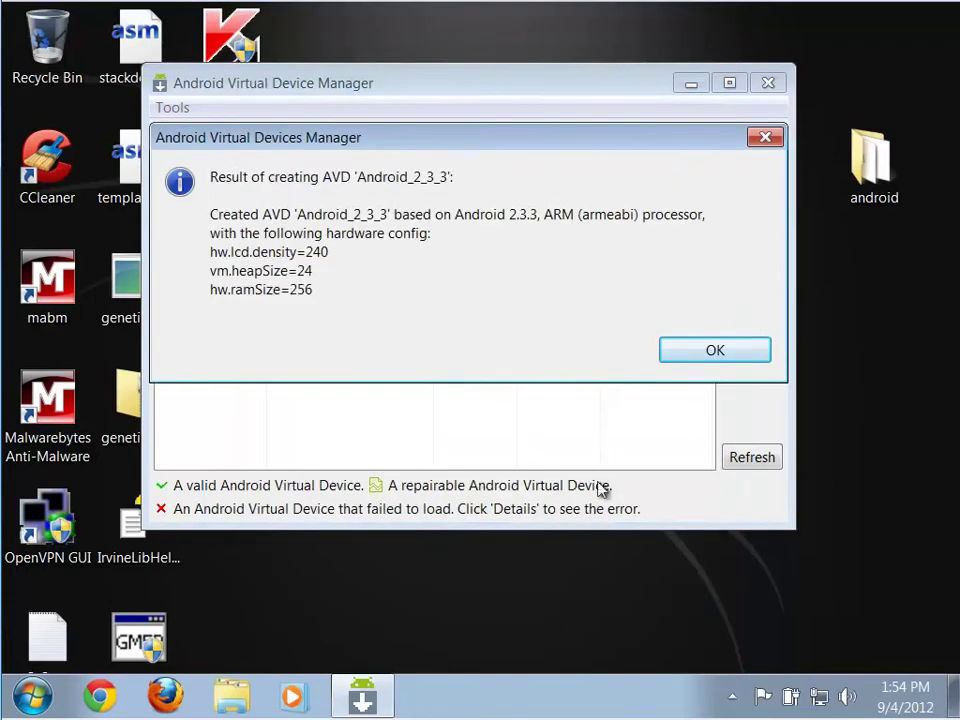
left_click(706, 358)
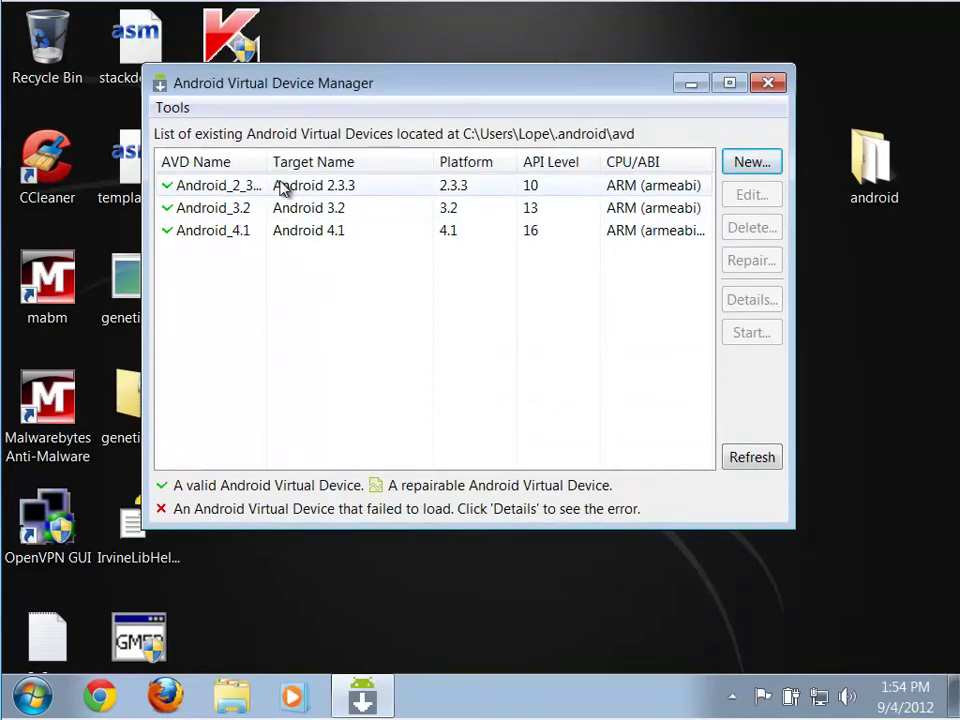
left_click(767, 85)
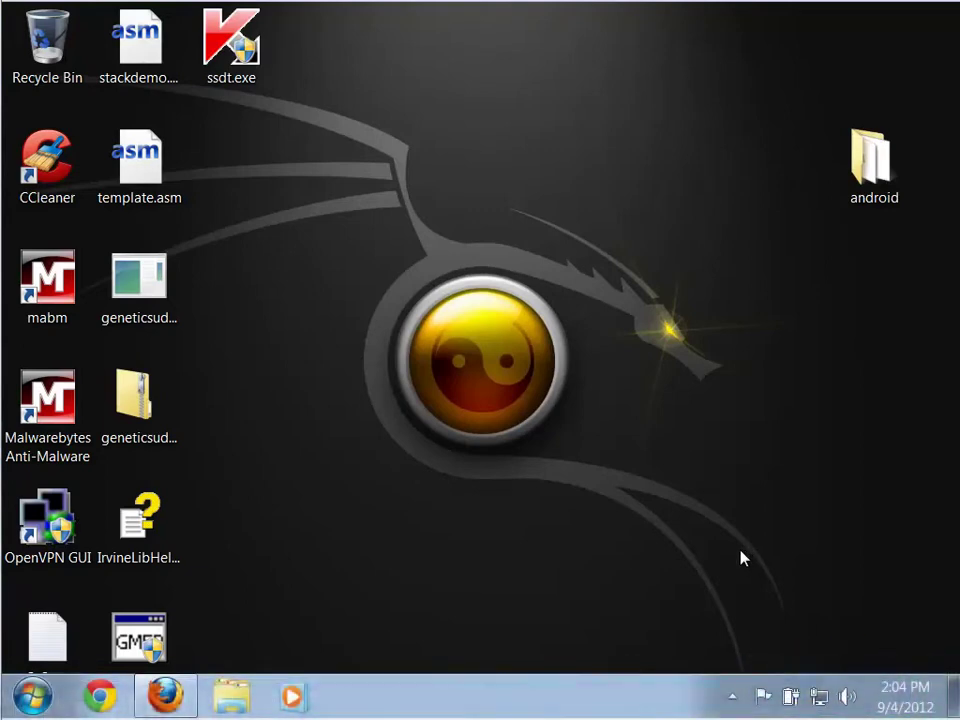
Launch Eclipse, allow the unverified program to run and accept the proposed workspace folder.
left_click(42, 705)
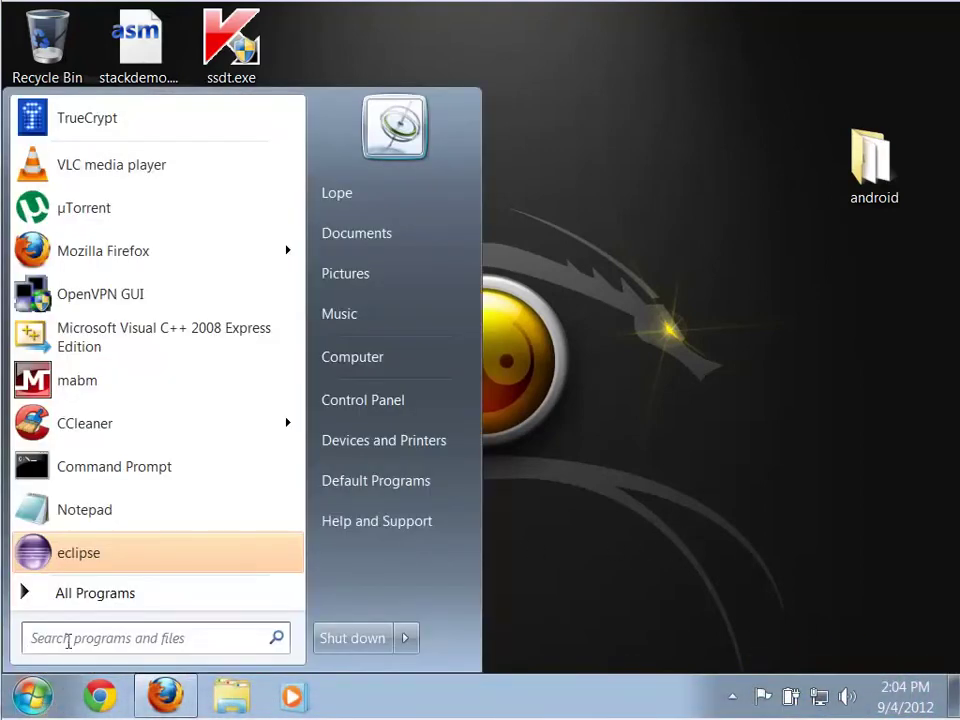
left_click(61, 562)
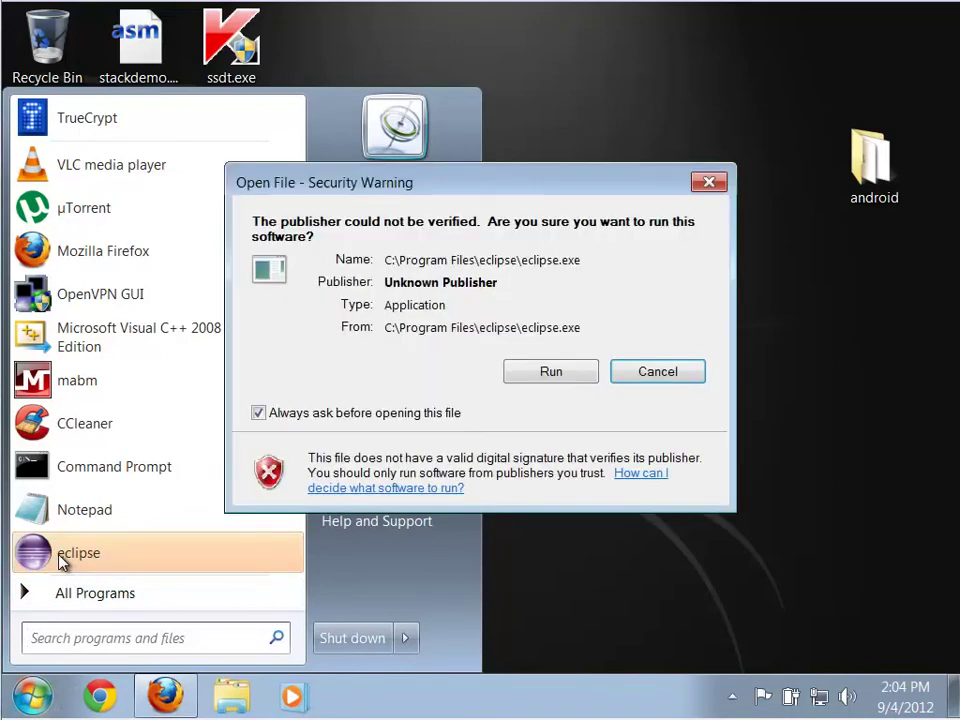
left_click(551, 372)
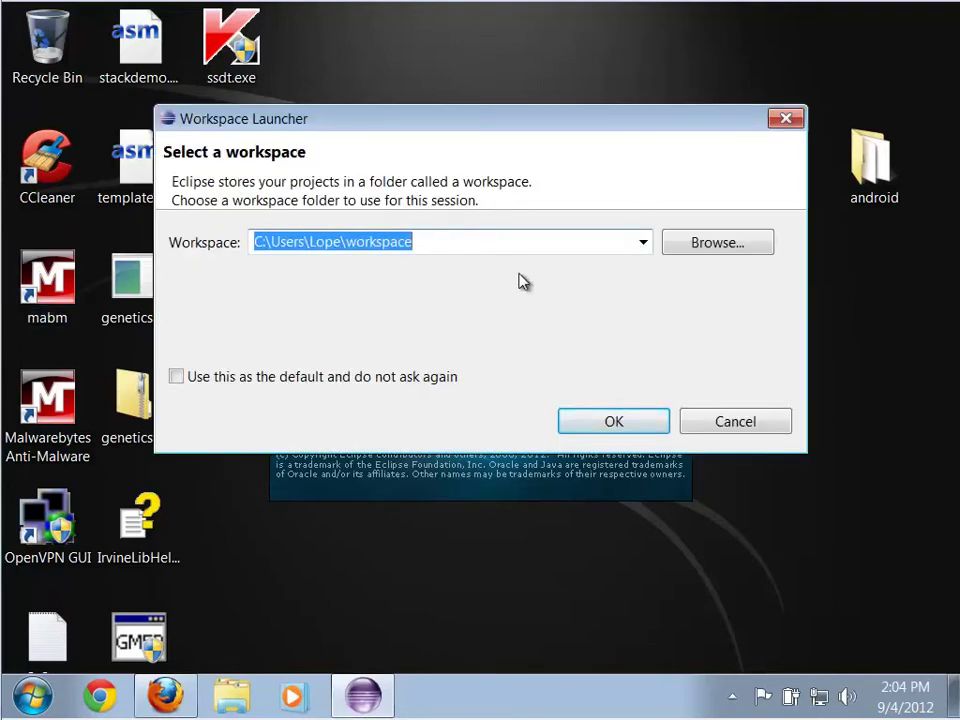
left_click(605, 422)
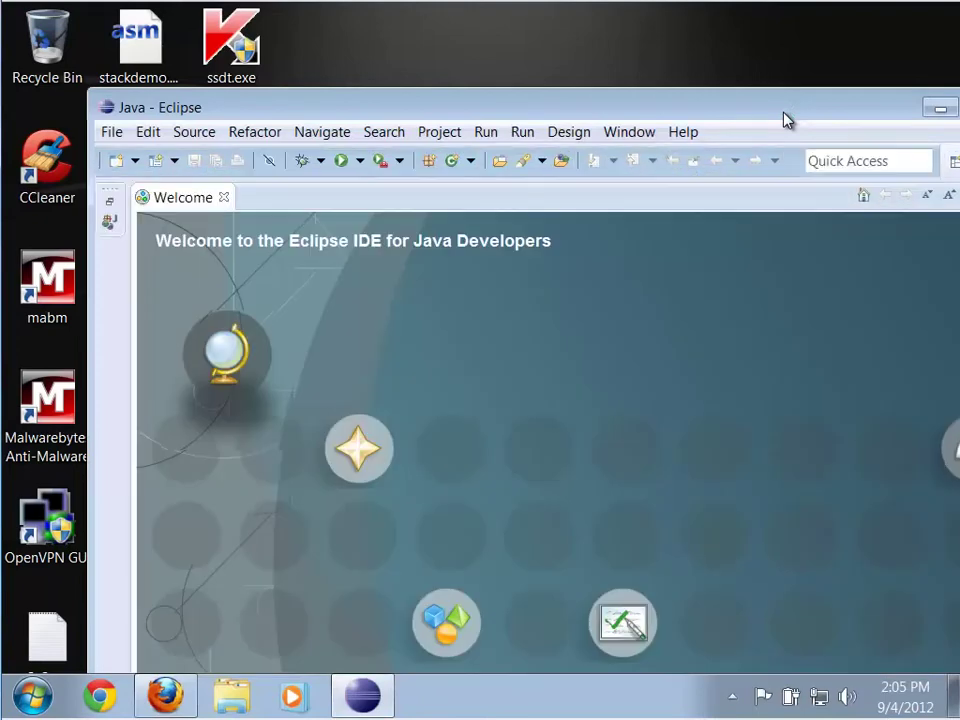
Maximize the Eclipse window, leave the Welcome page for the workbench and enlarge the Problems area slightly.
left_click_drag(787, 120, 703, 92)
left_click(889, 87)
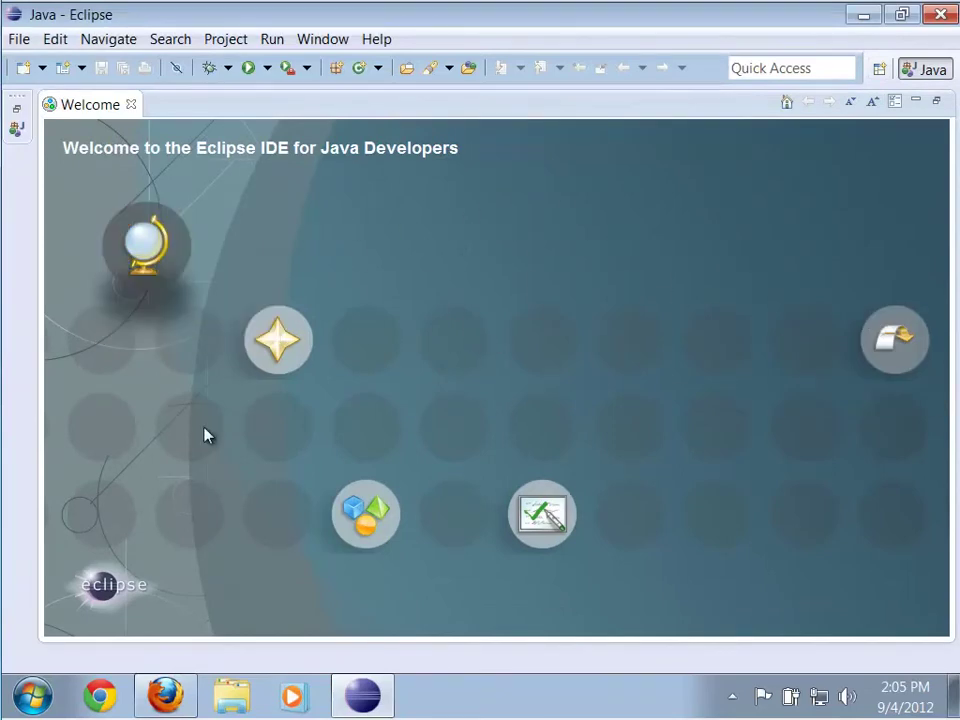
left_click(900, 340)
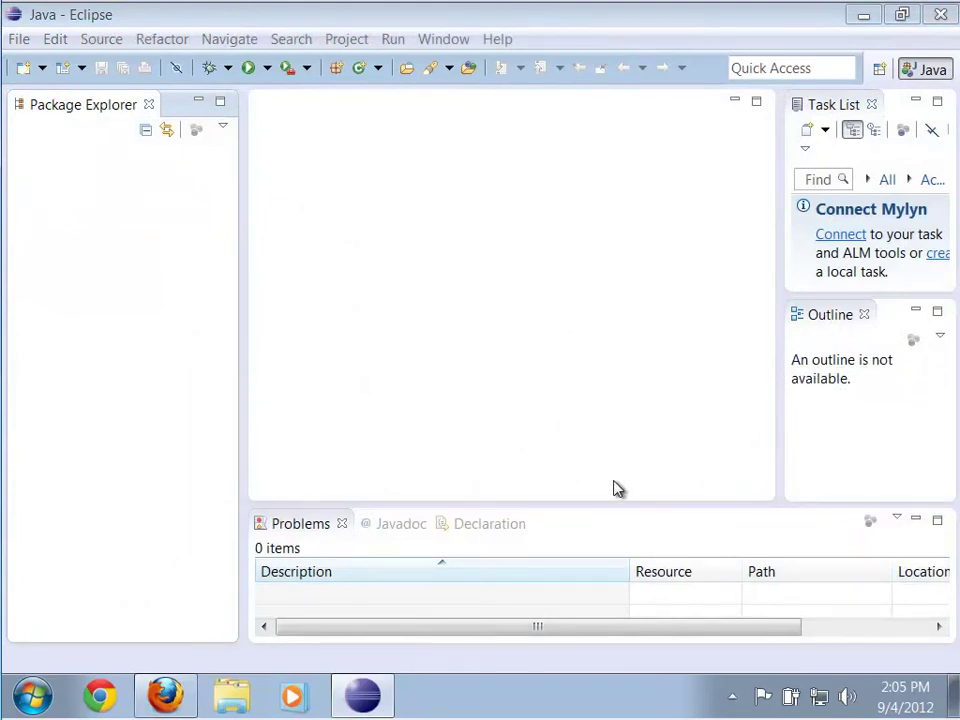
left_click_drag(626, 500, 628, 465)
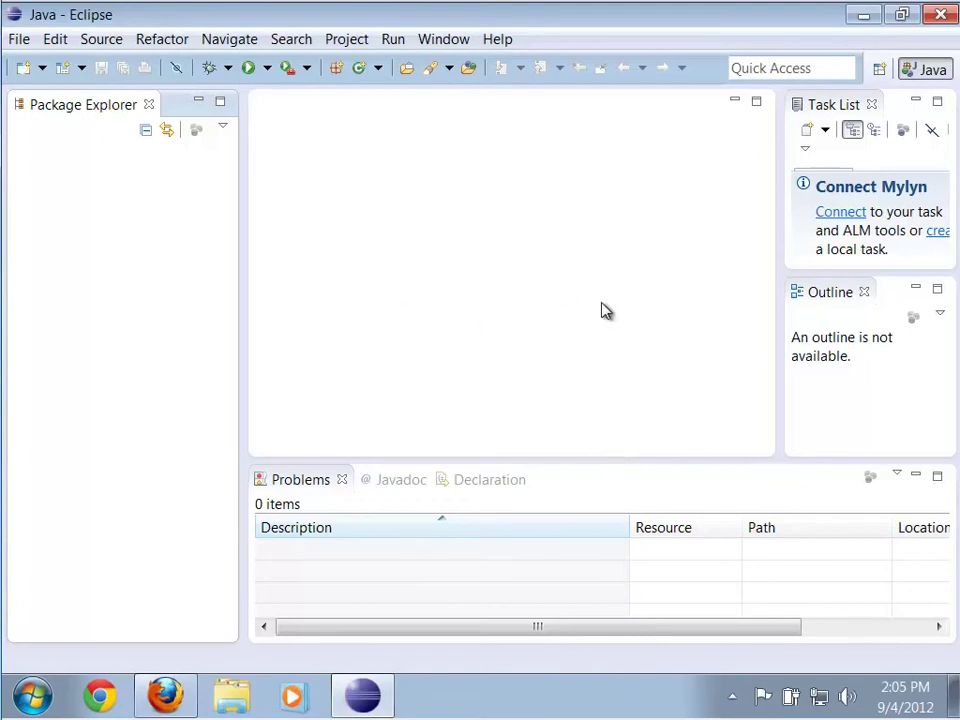
Start installing new software in Eclipse and add a repository named ADT.
left_click(498, 40)
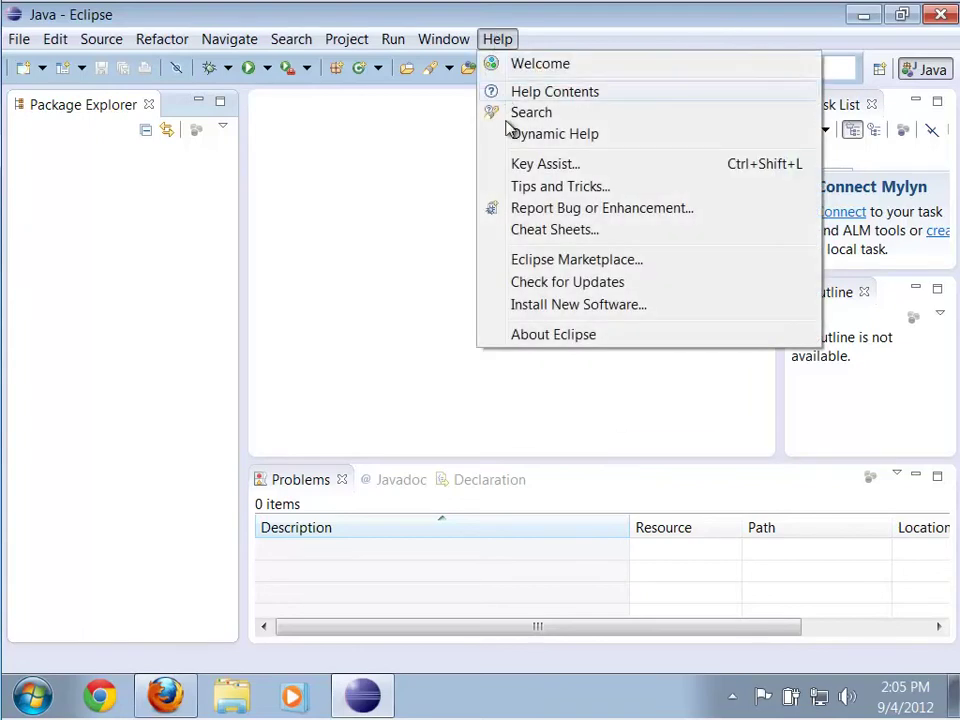
left_click(537, 311)
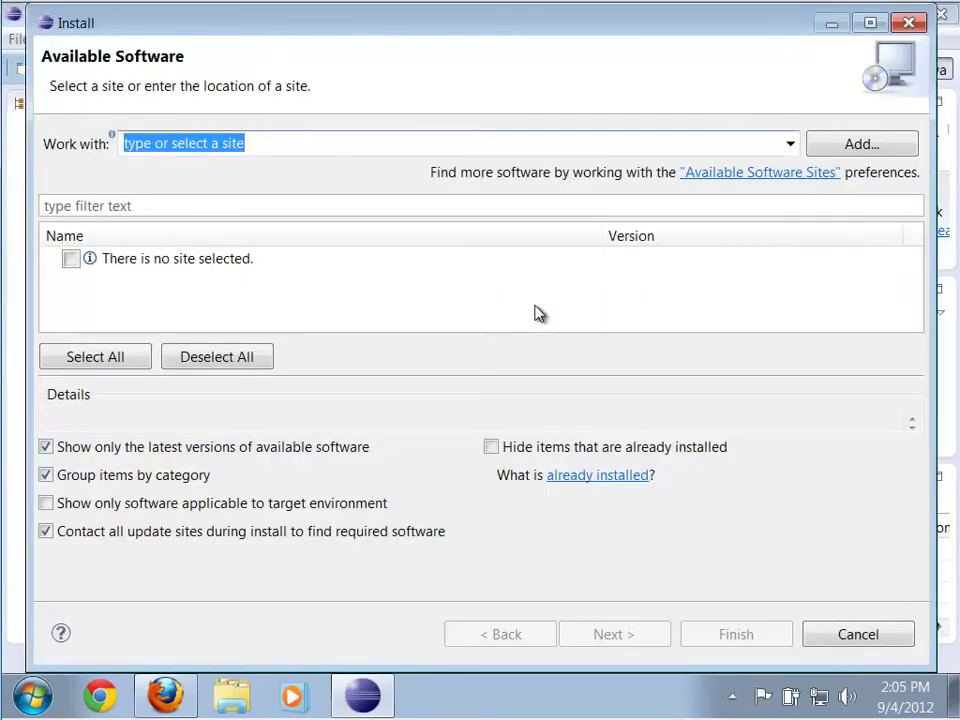
left_click(897, 150)
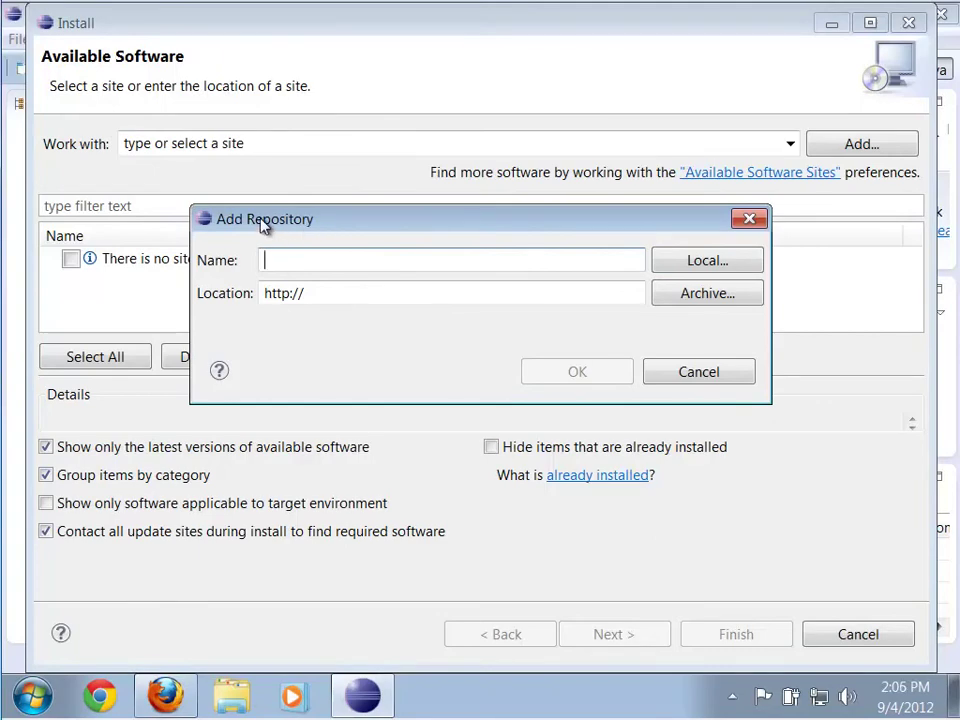
type("ADT")
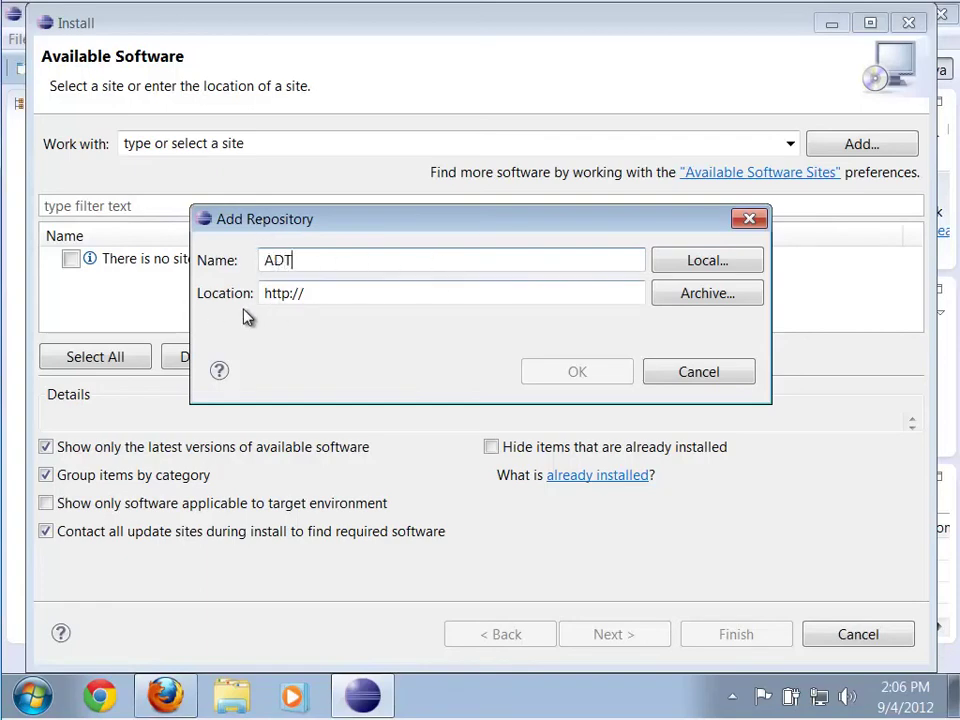
Switch to Firefox and copy the Eclipse plugin repository URL near the end of the Android SDK Installation page.
left_click(165, 695)
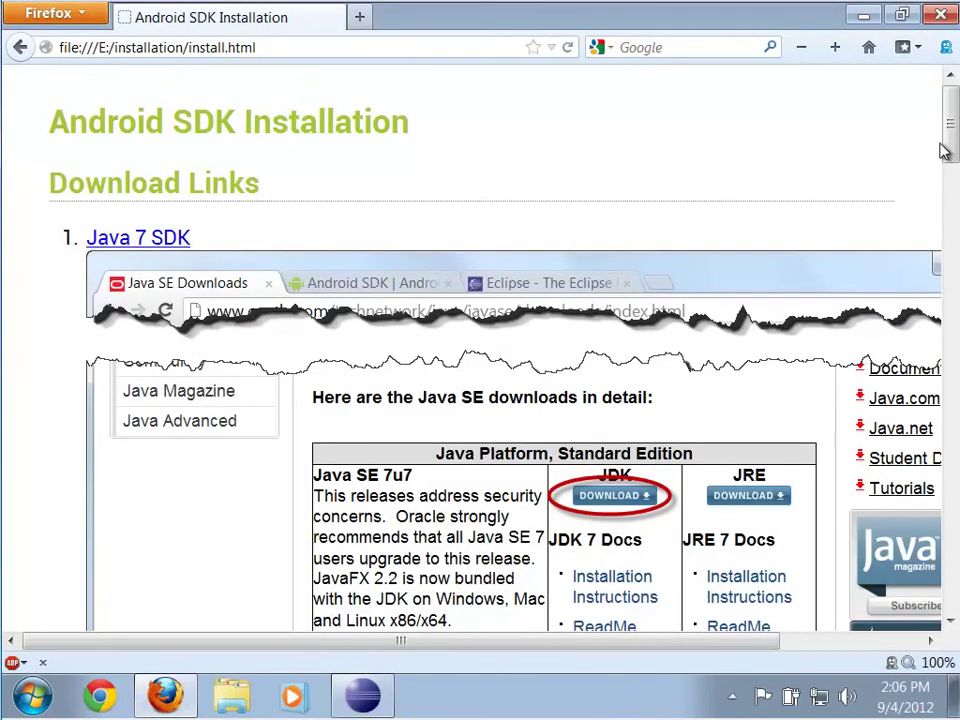
left_click_drag(955, 152, 921, 611)
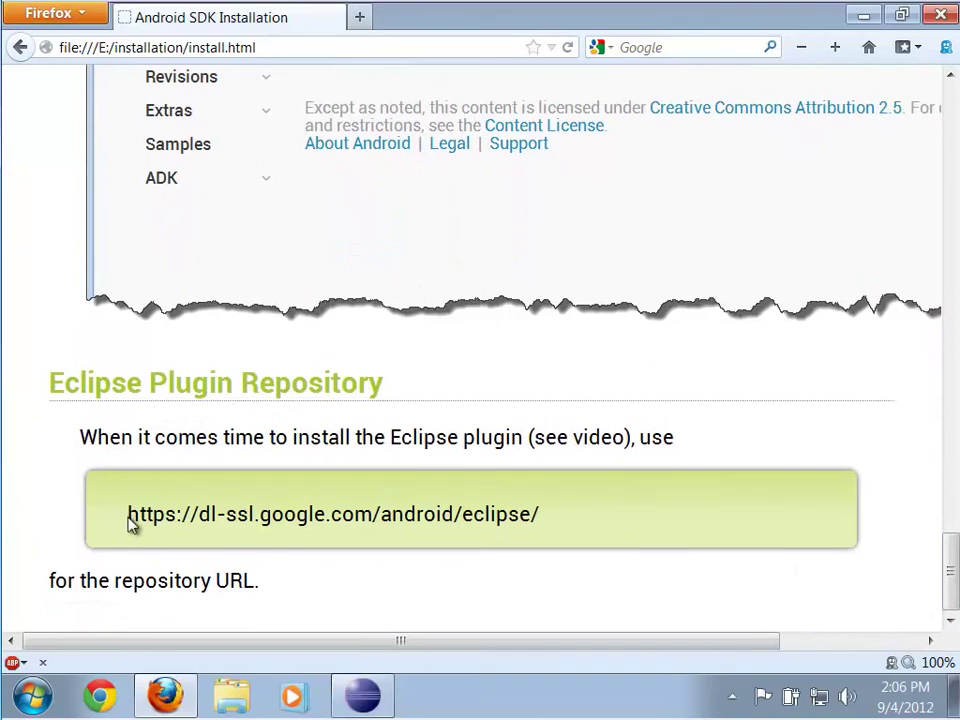
left_click_drag(130, 514, 548, 535)
right_click(523, 516)
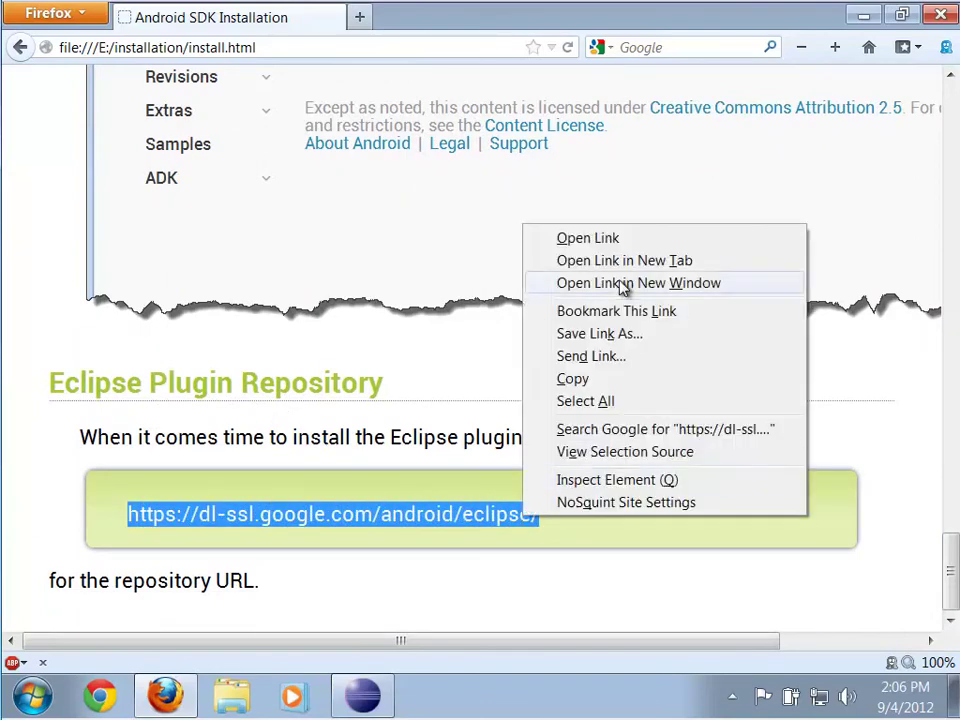
left_click(583, 390)
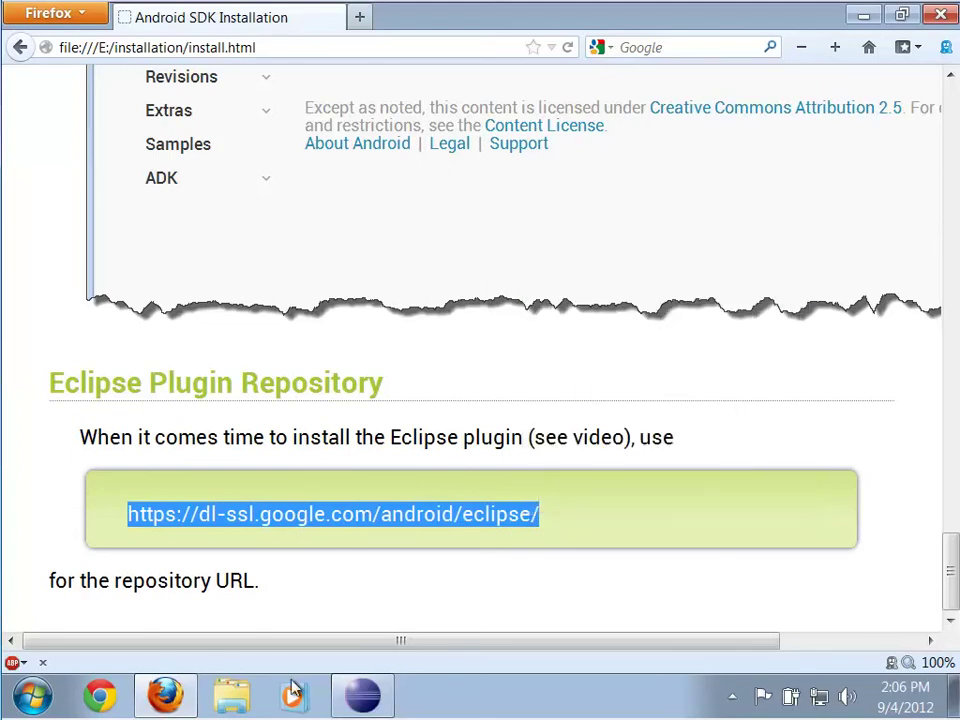
left_click(365, 695)
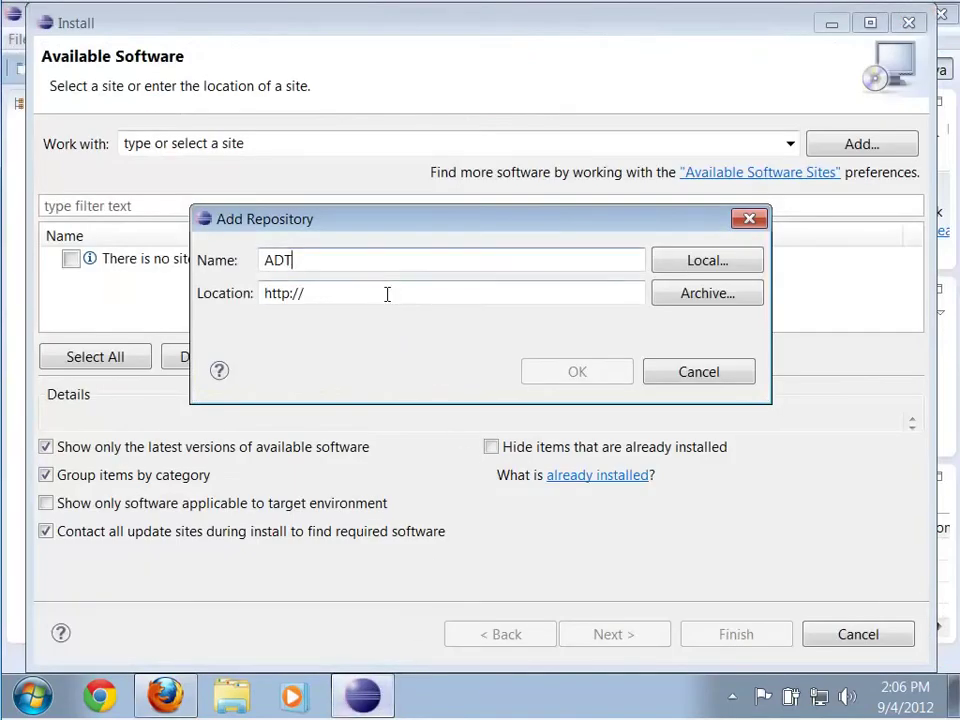
key("Tab")
right_click(342, 293)
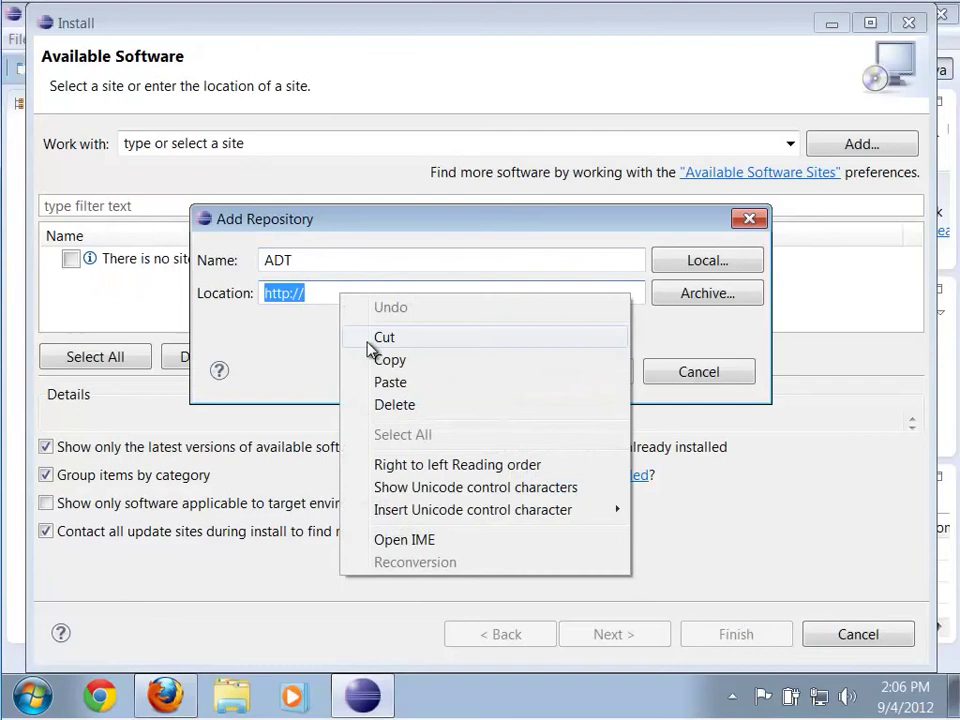
left_click(388, 388)
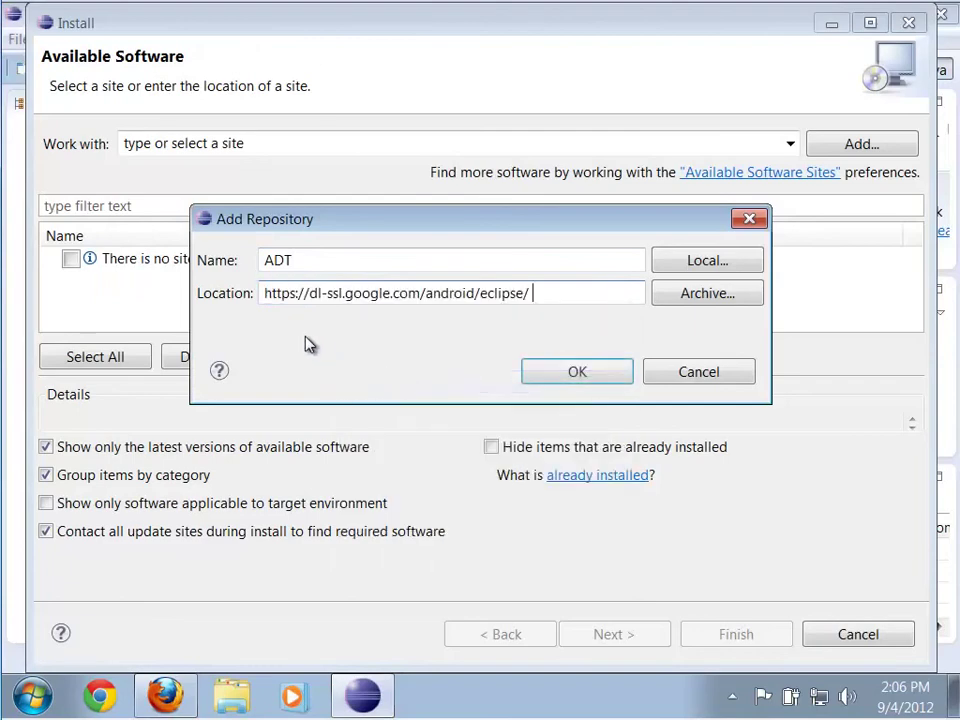
left_click(557, 381)
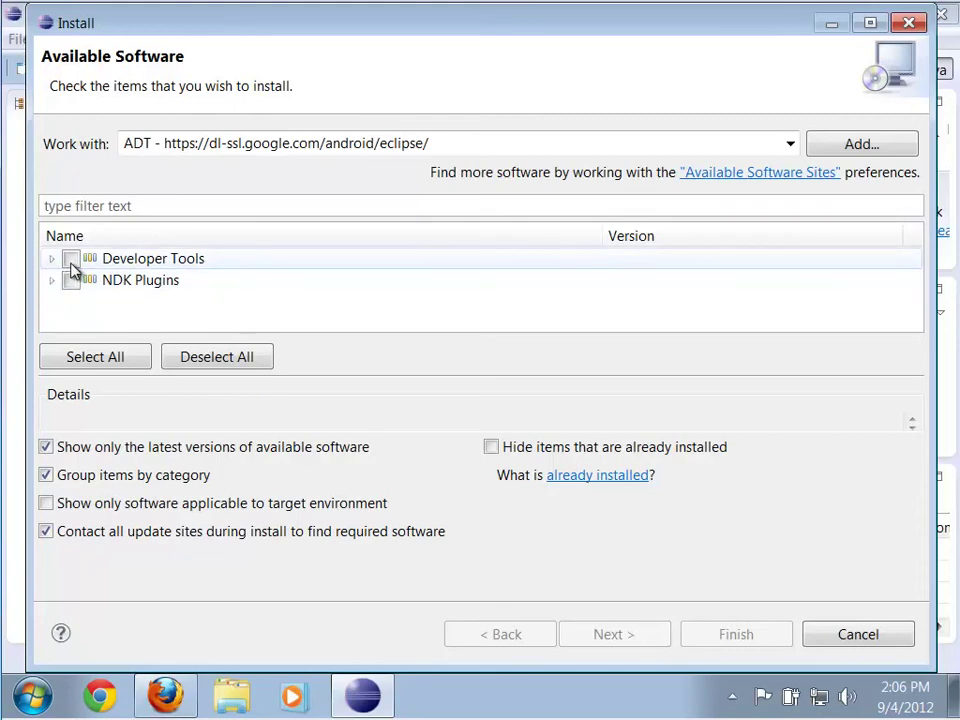
Install the Developer Tools from the ADT repository, accepting the license agreements and allowing the unsigned content.
left_click(71, 259)
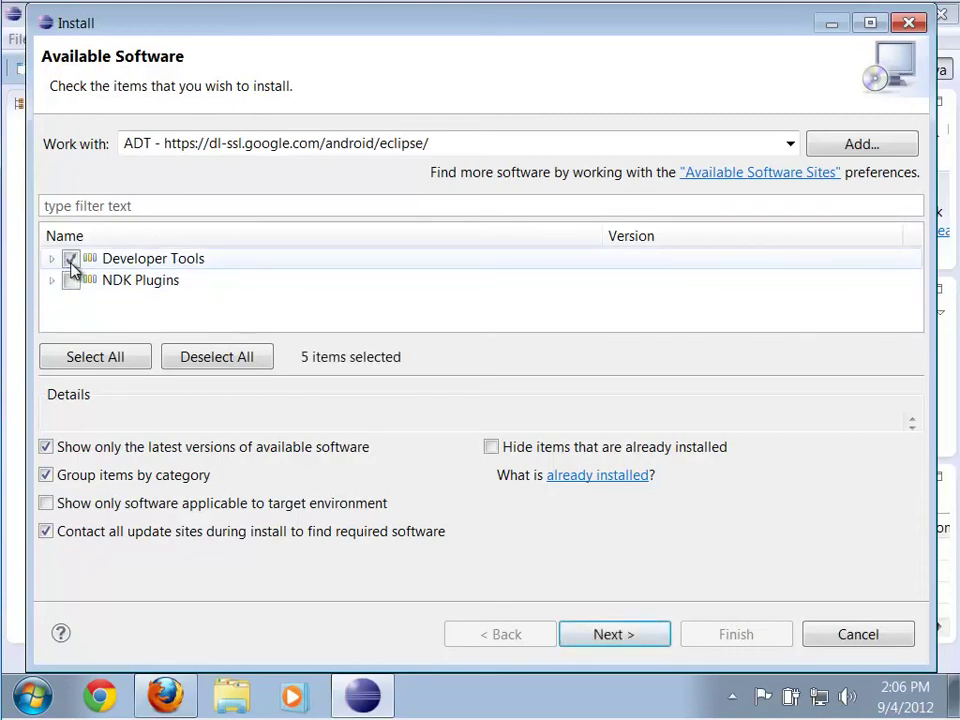
left_click(603, 636)
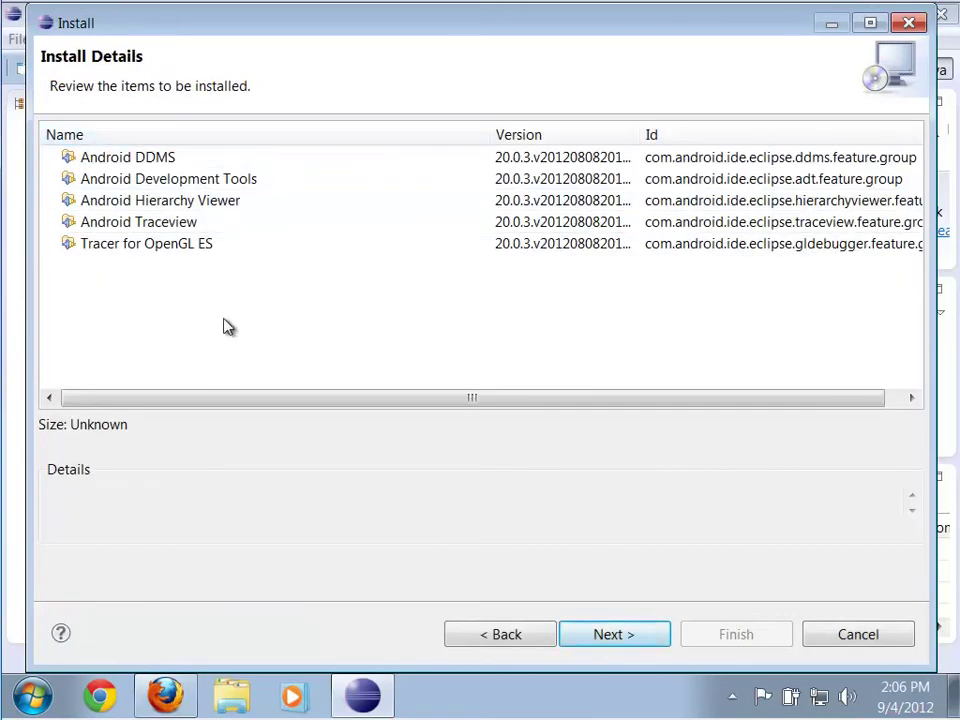
left_click(634, 638)
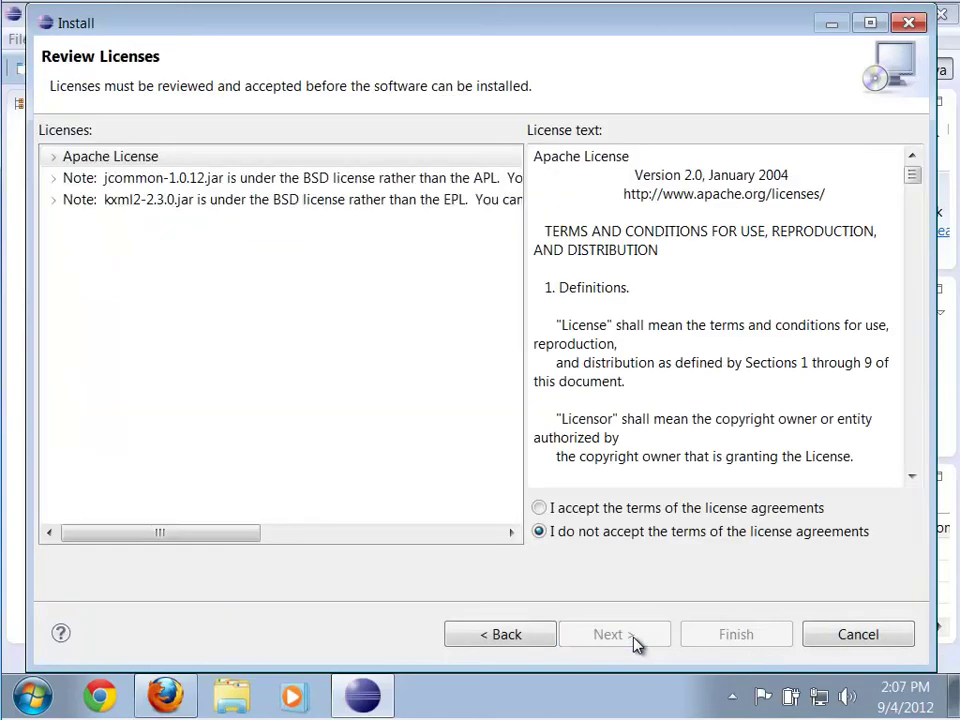
left_click(579, 509)
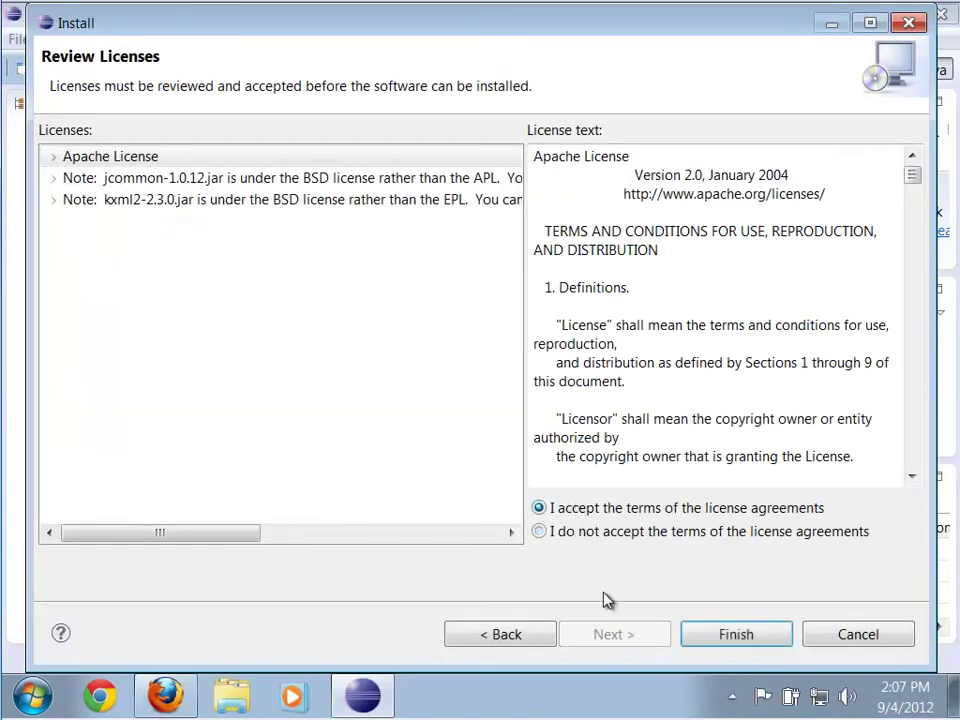
left_click(733, 636)
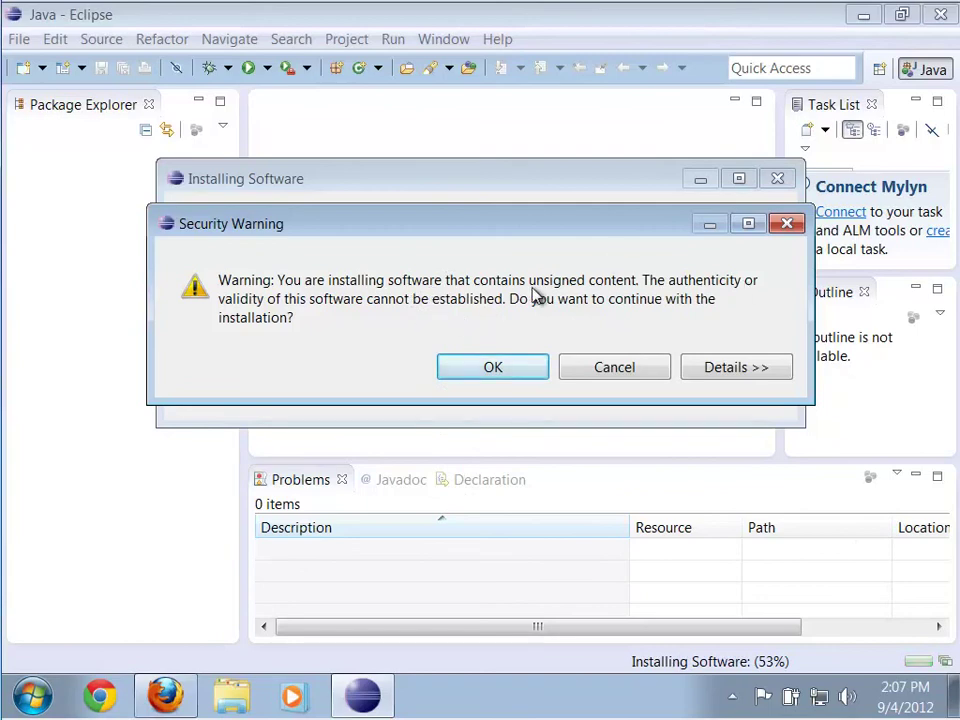
left_click(503, 369)
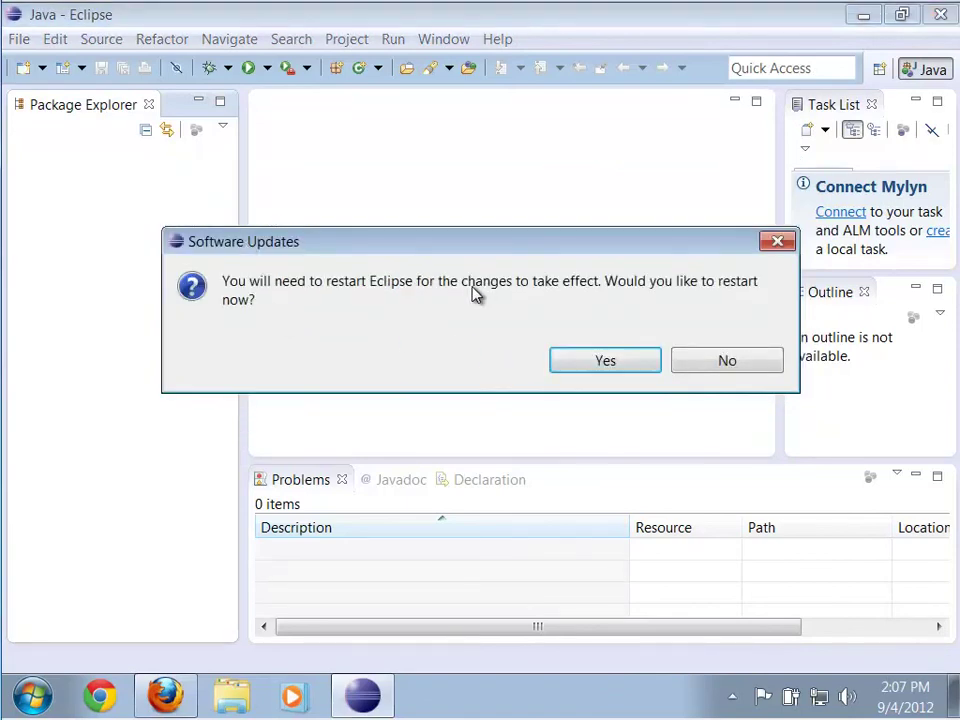
Restart Eclipse to apply the plugin installation and accept the proposed workspace folder.
left_click(605, 362)
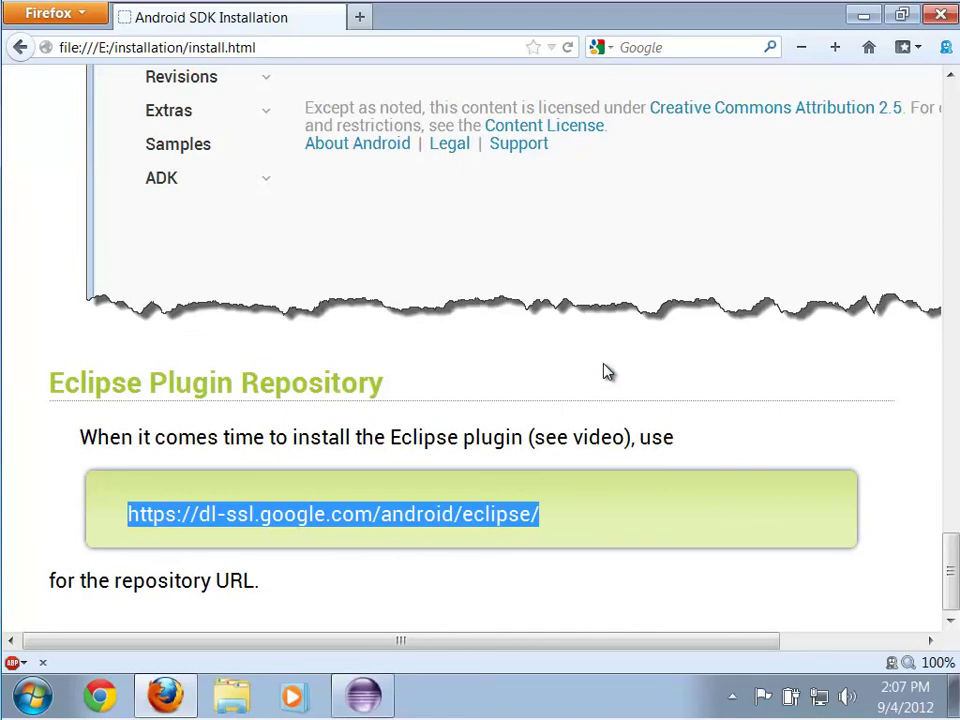
left_click(363, 697)
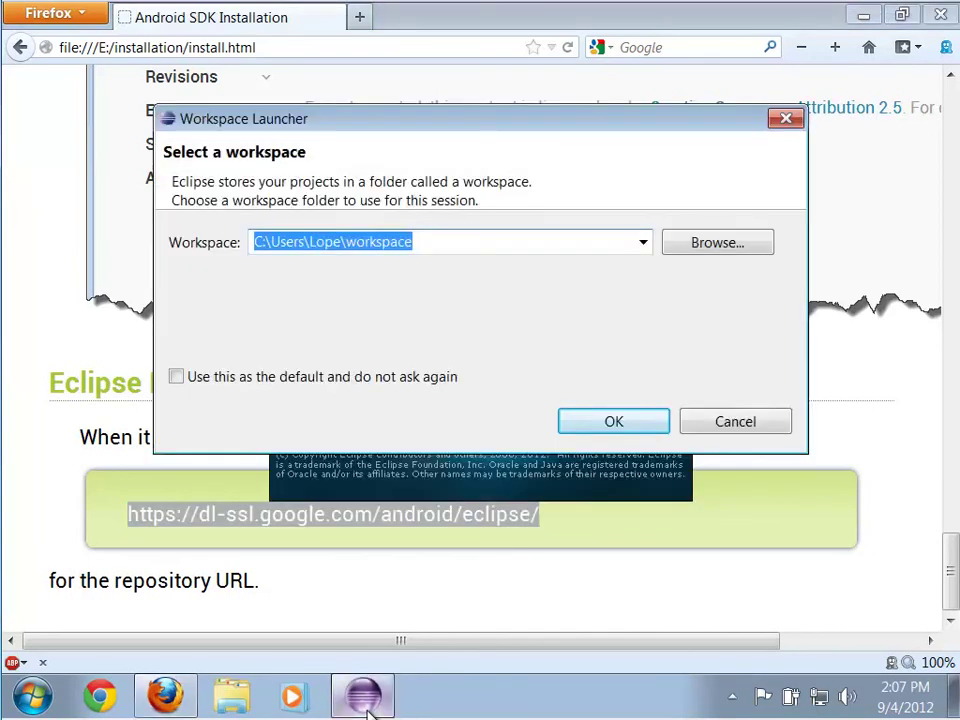
left_click(620, 424)
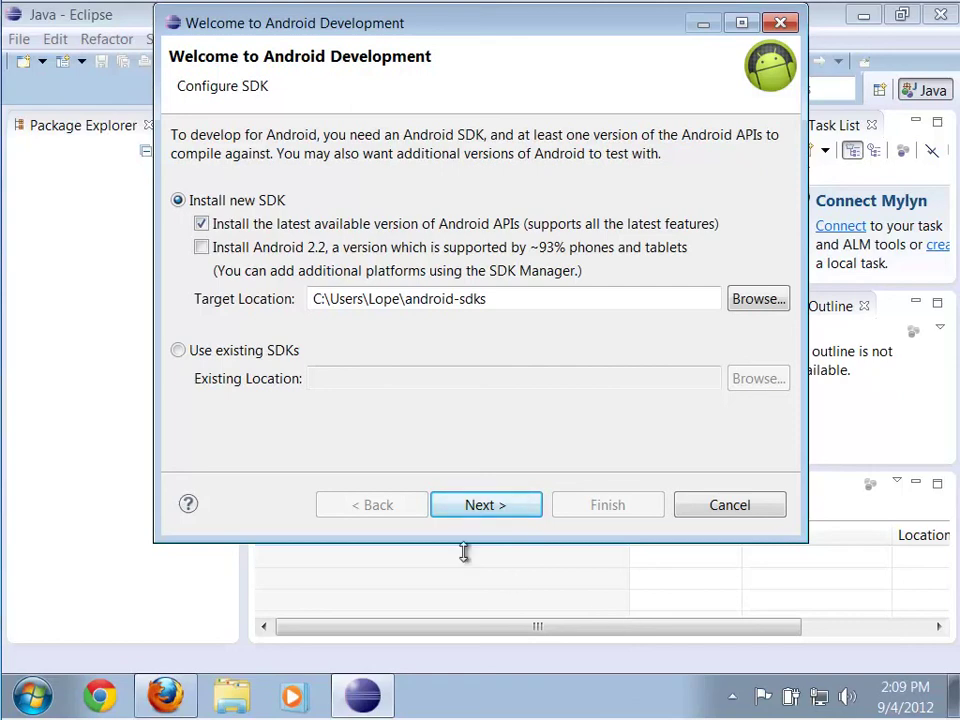
Choose to use an existing SDK and set its location to AppData\Local\Android\android-sdk in the user's home folder.
left_click(178, 352)
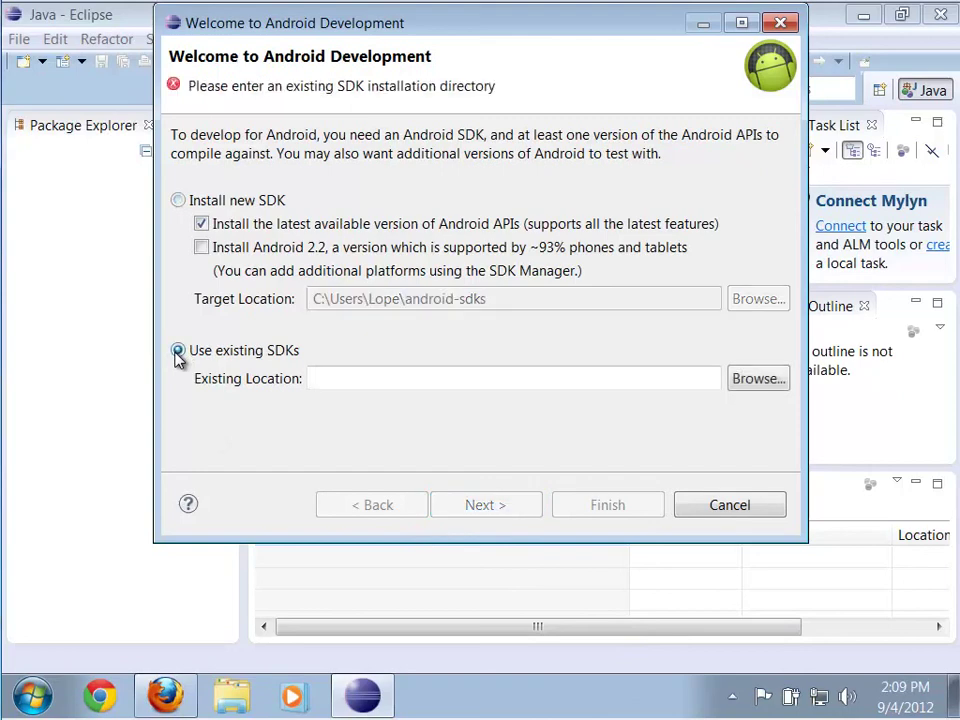
left_click(756, 380)
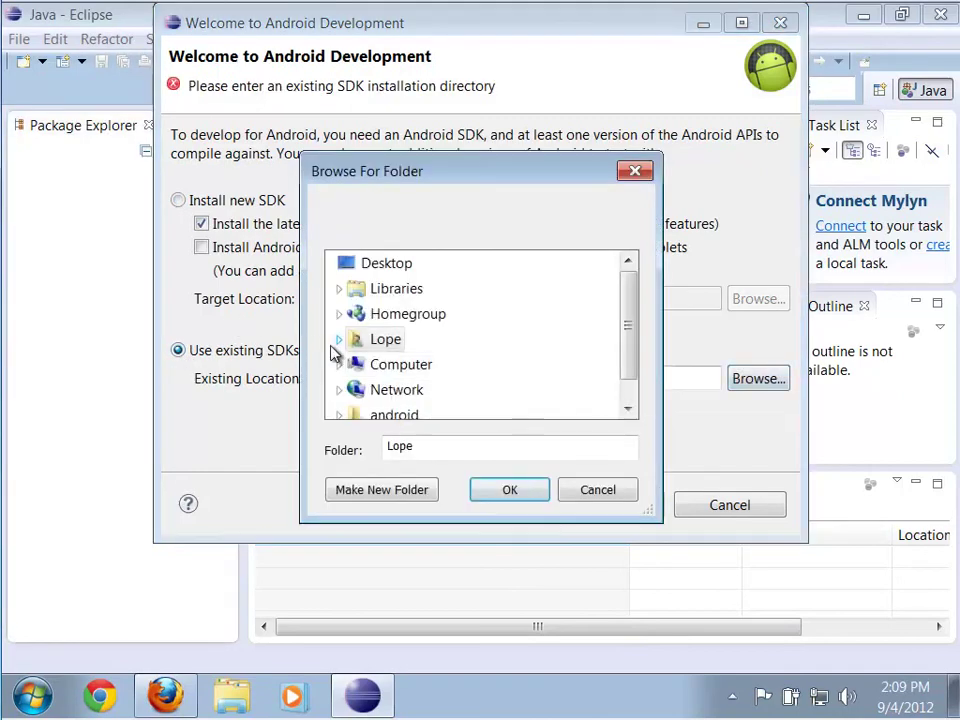
left_click(338, 340)
left_click_drag(626, 296, 628, 307)
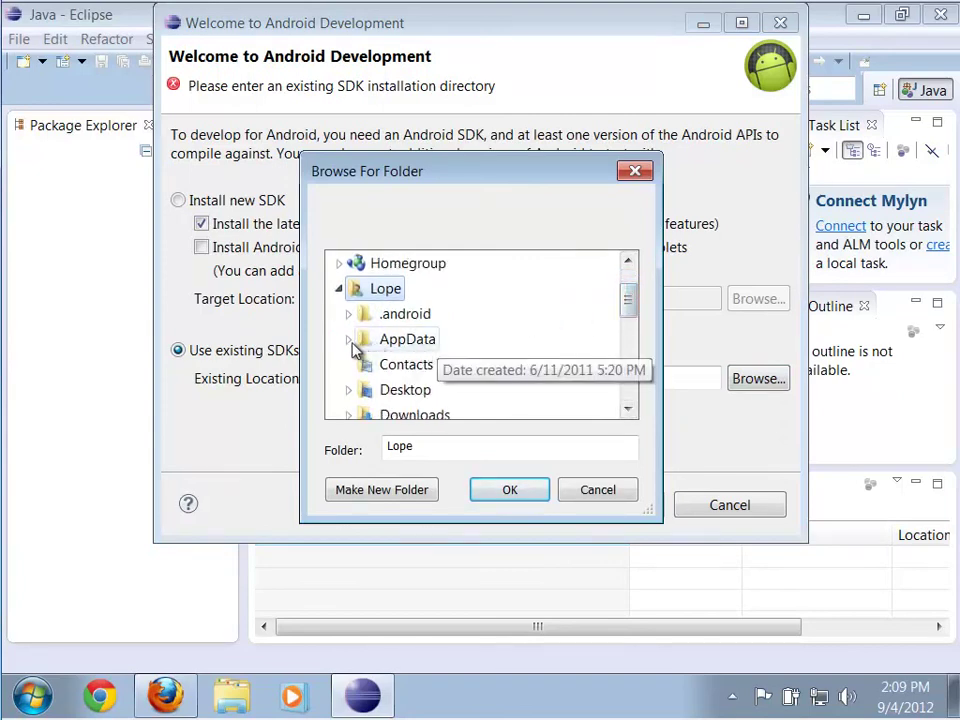
left_click(351, 340)
left_click(355, 341)
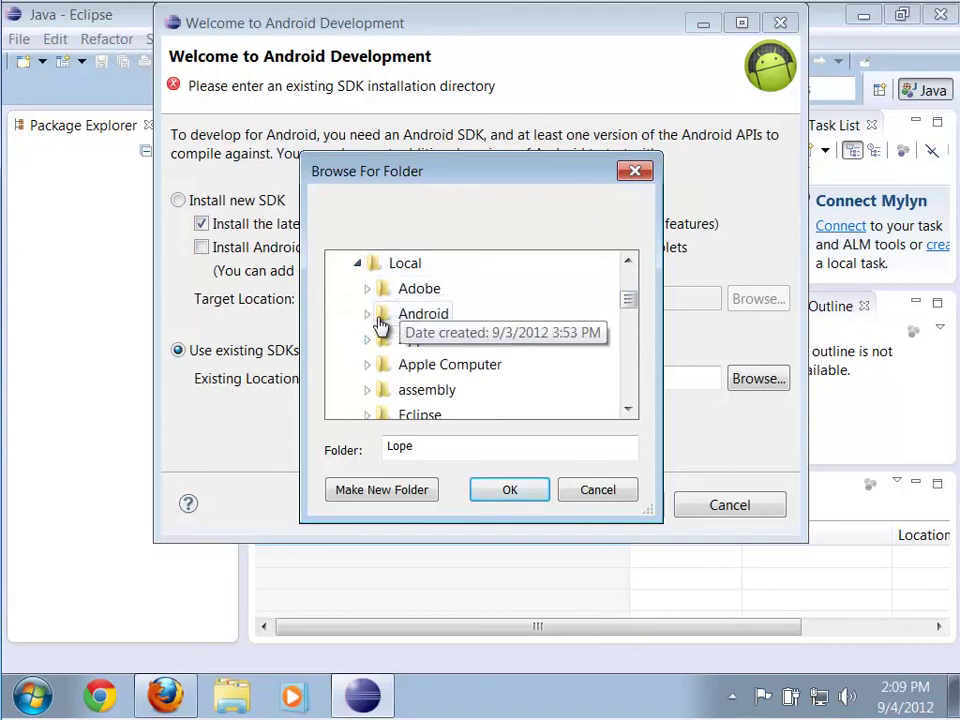
left_click(366, 314)
left_click(385, 339)
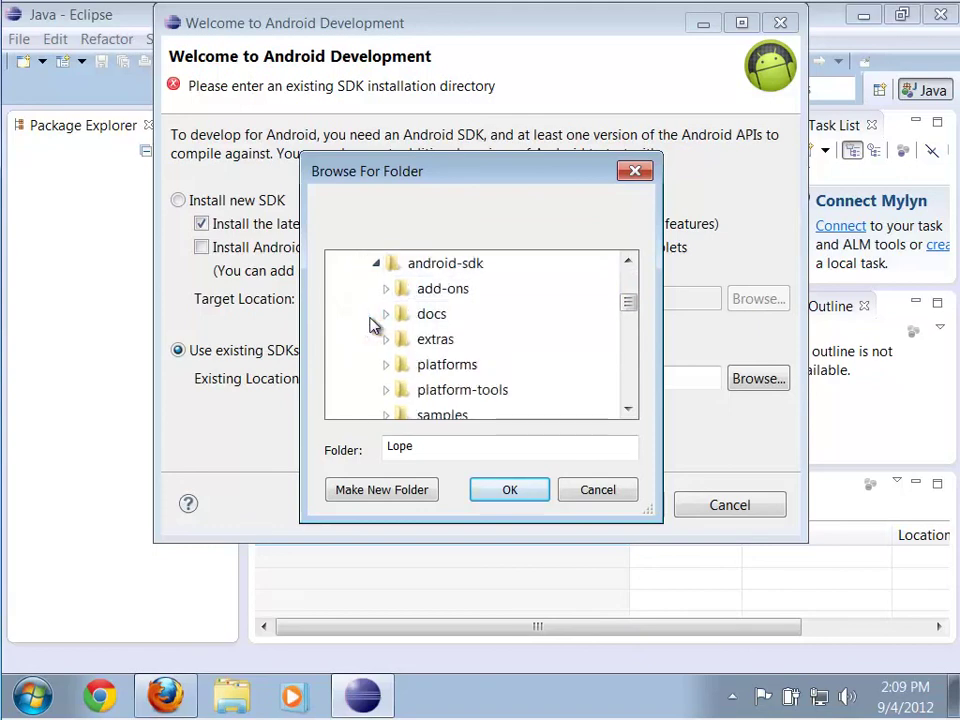
left_click(437, 275)
left_click(628, 265)
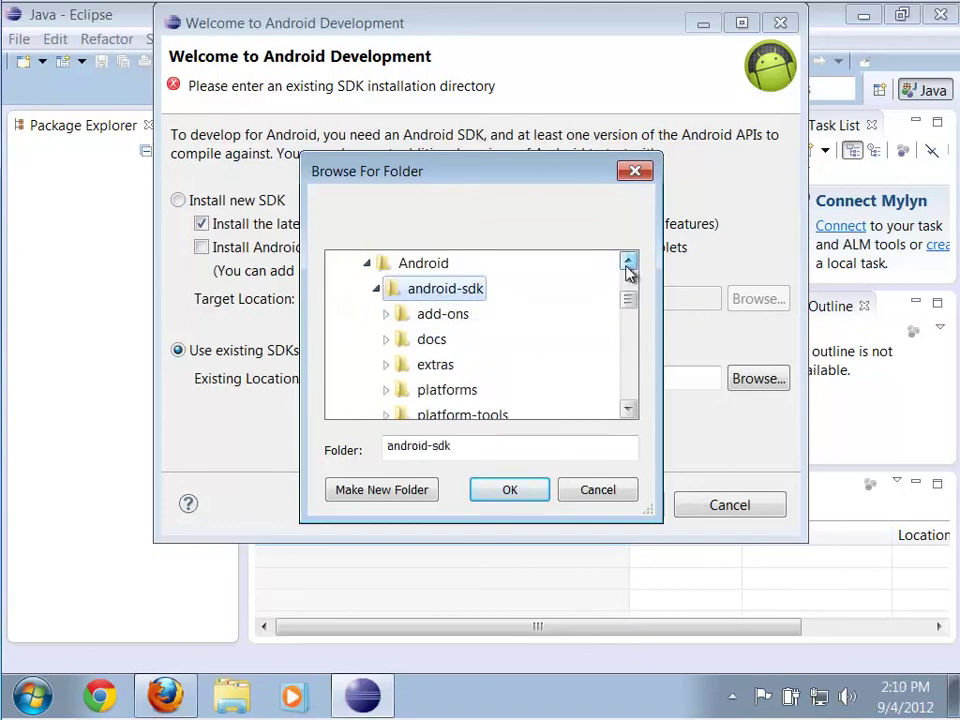
left_click(522, 496)
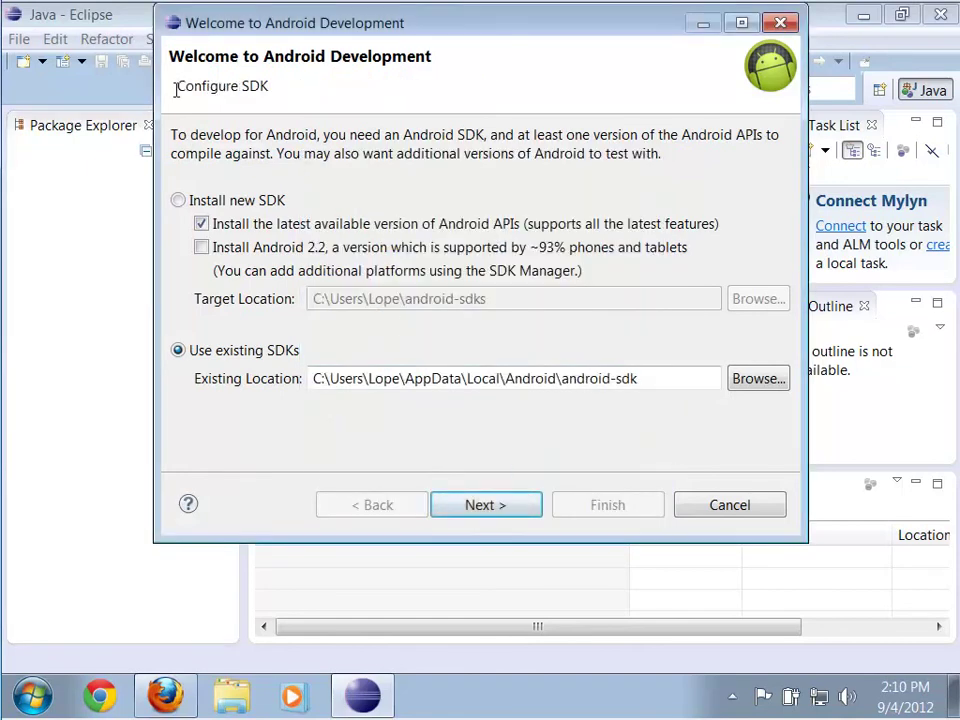
Continue the Android setup wizard, decline sending usage statistics to Google and finish it.
left_click(491, 513)
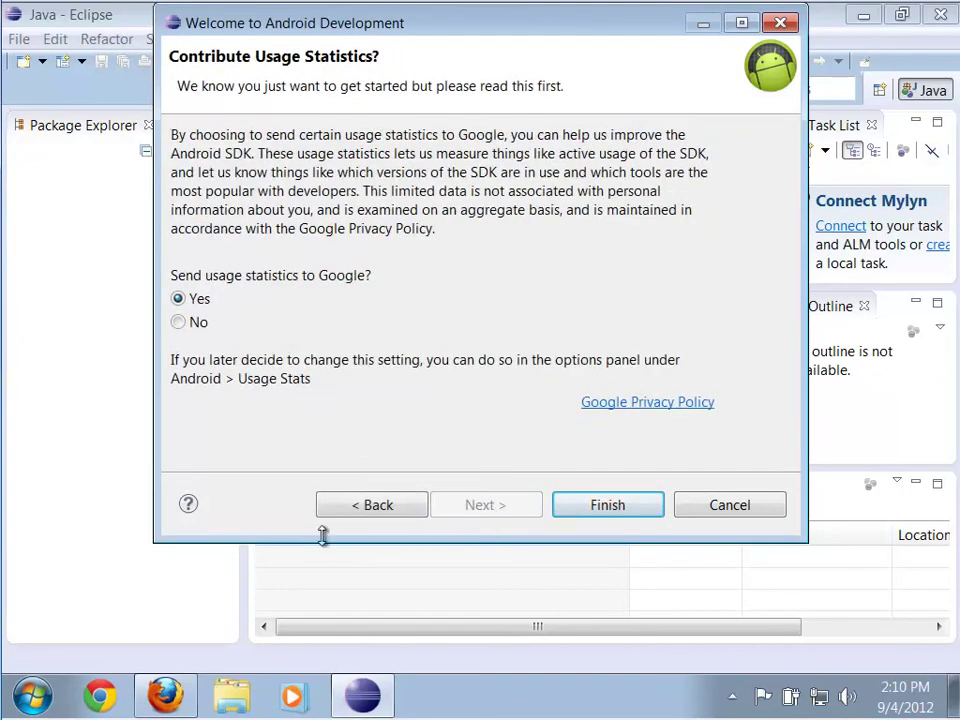
left_click(178, 323)
left_click(608, 508)
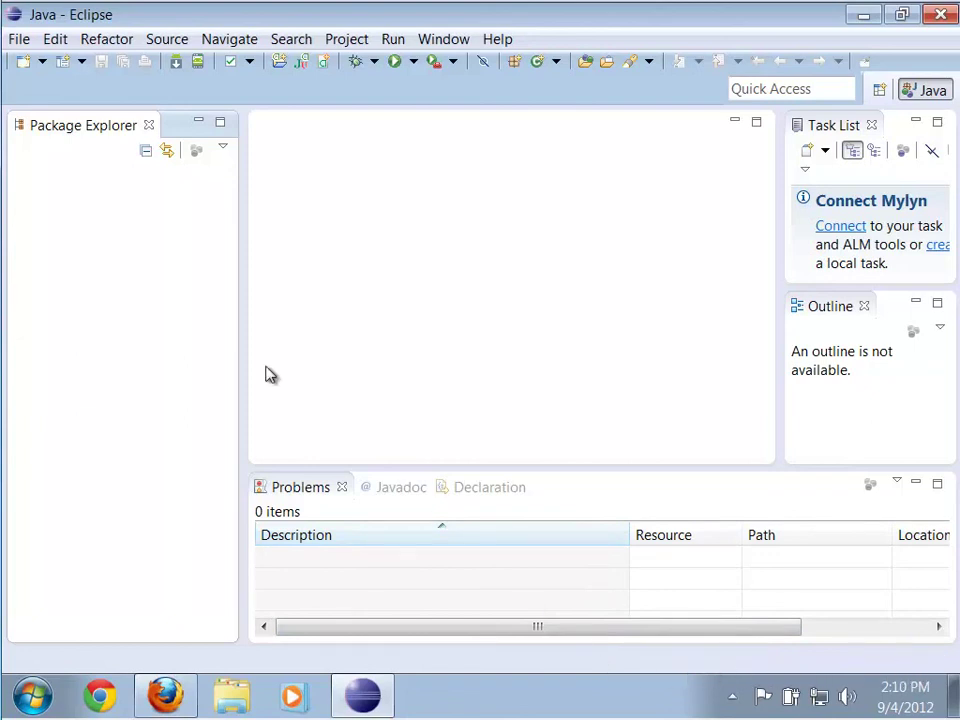
left_click(180, 68)
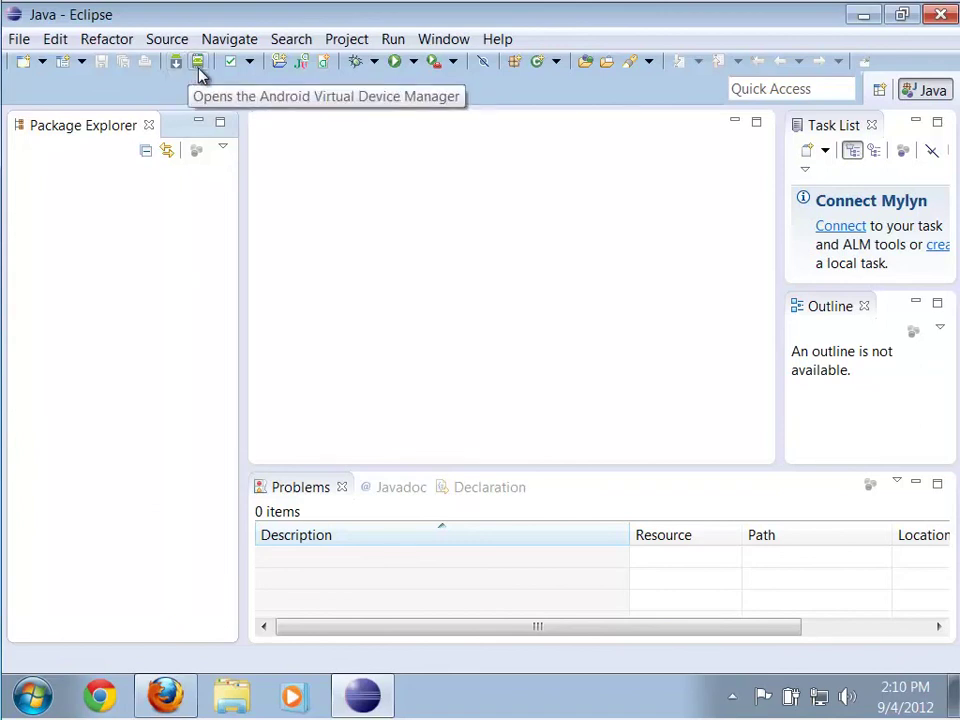